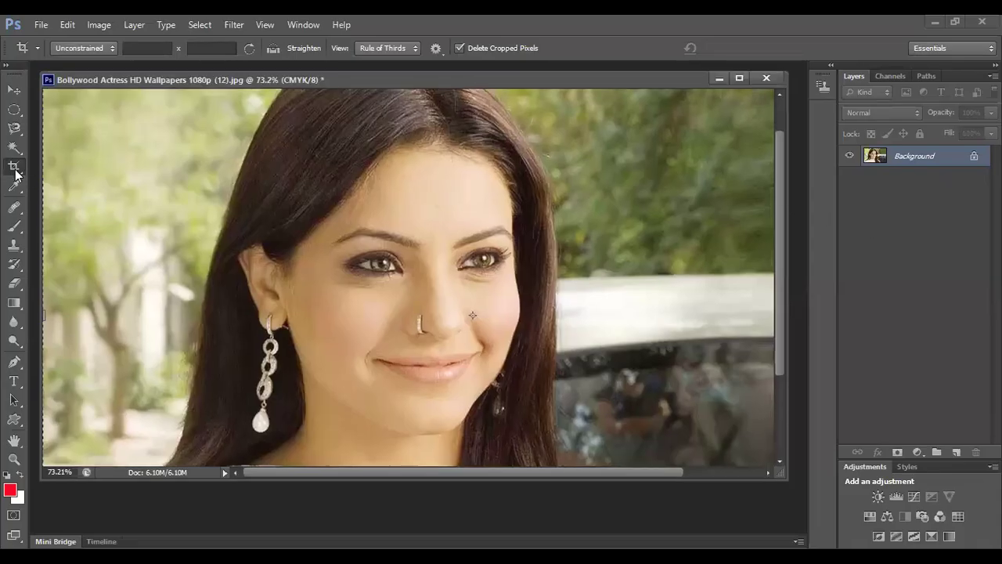
Step: Switch to the Slice Tool and draw a slice rectangle around the woman's face
{"action": "left_click_drag", "start_coordinate": [23, 167], "coordinate": [71, 201]}
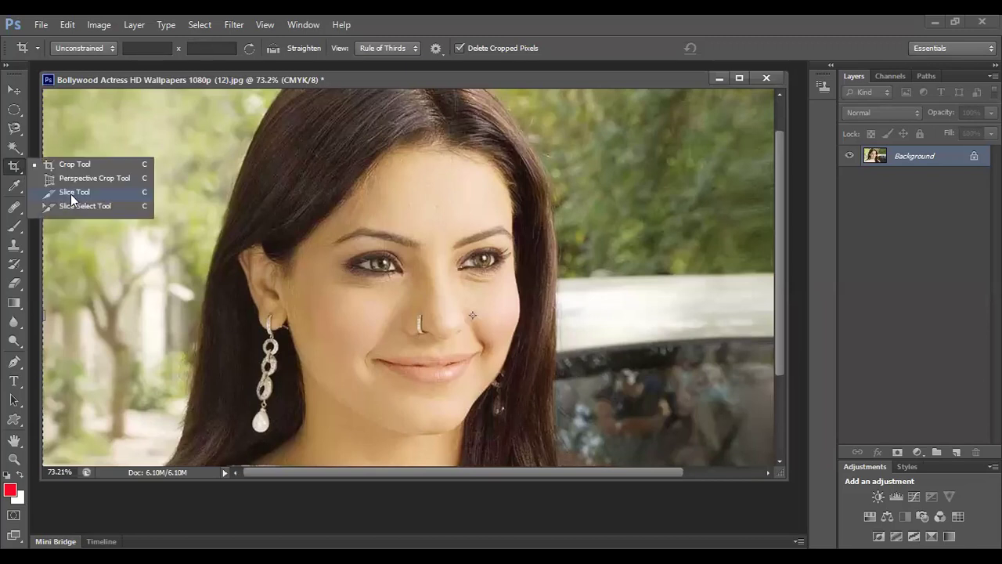
{"action": "left_click_drag", "start_coordinate": [71, 201], "coordinate": [80, 200]}
{"action": "left_click_drag", "start_coordinate": [81, 200], "coordinate": [81, 199]}
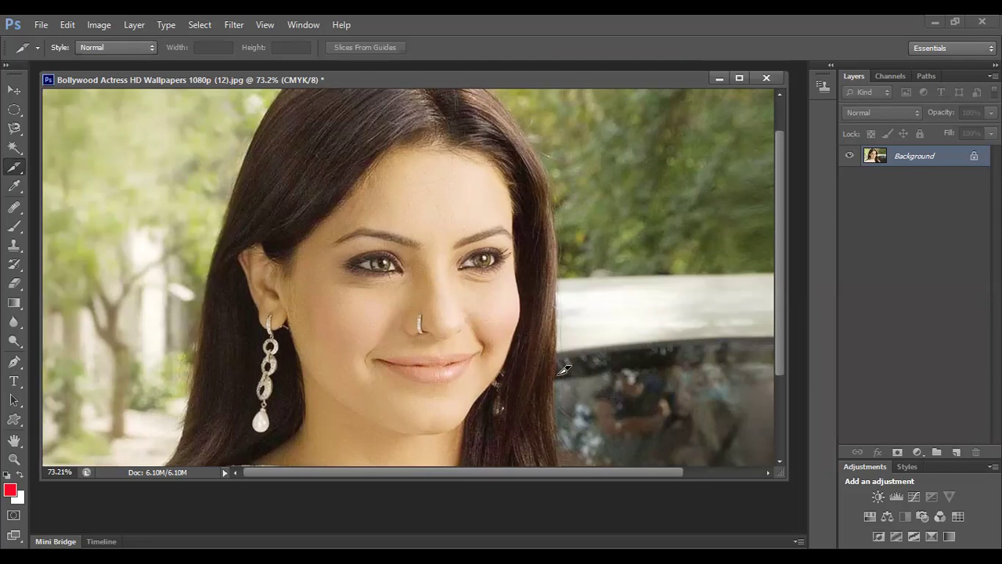
{"action": "left_click_drag", "start_coordinate": [236, 144], "coordinate": [559, 374]}
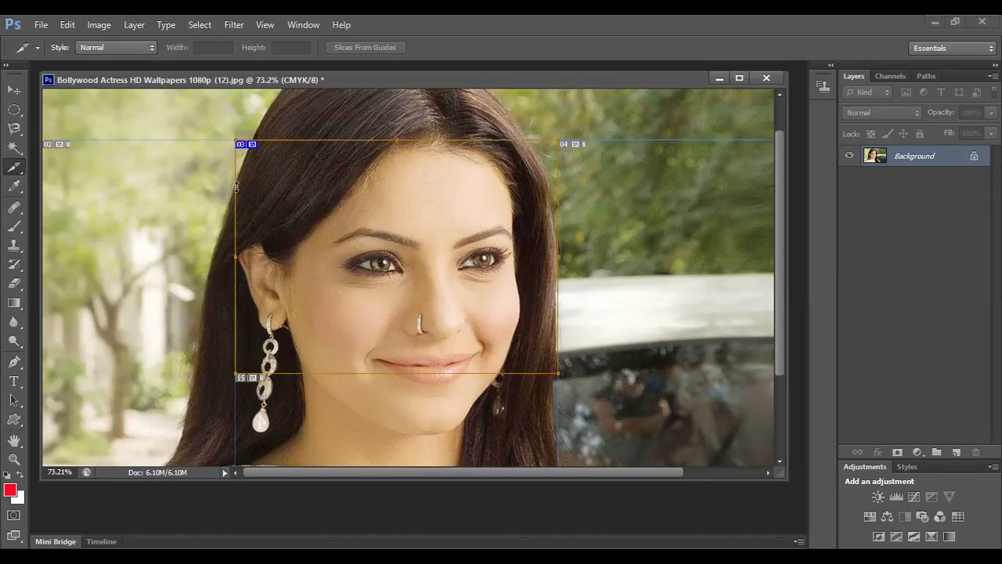
Step: Pull the face slice's top, left and right edges inward to fit forehead to lips
{"action": "left_click_drag", "start_coordinate": [235, 186], "coordinate": [297, 191]}
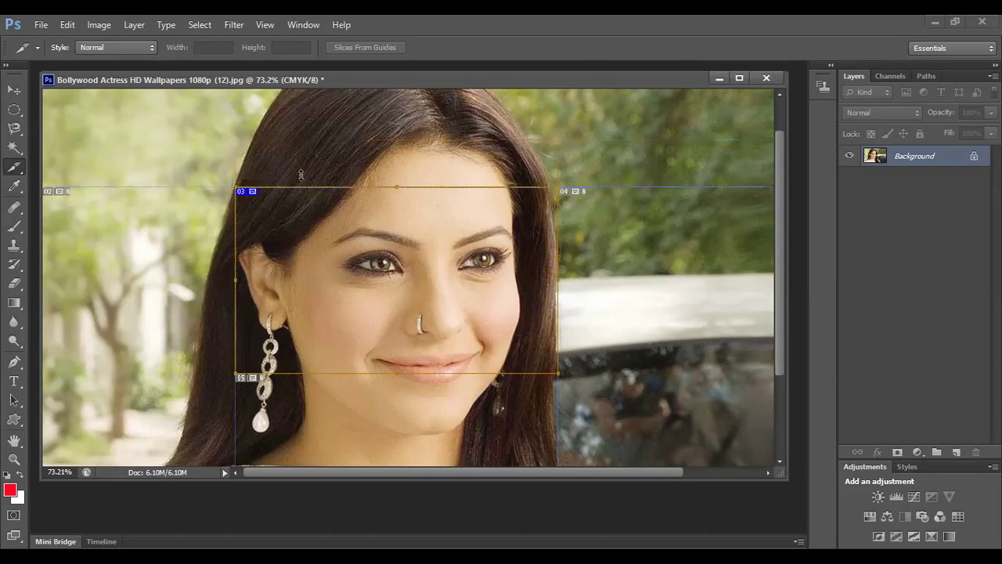
{"action": "left_click_drag", "start_coordinate": [301, 155], "coordinate": [307, 192]}
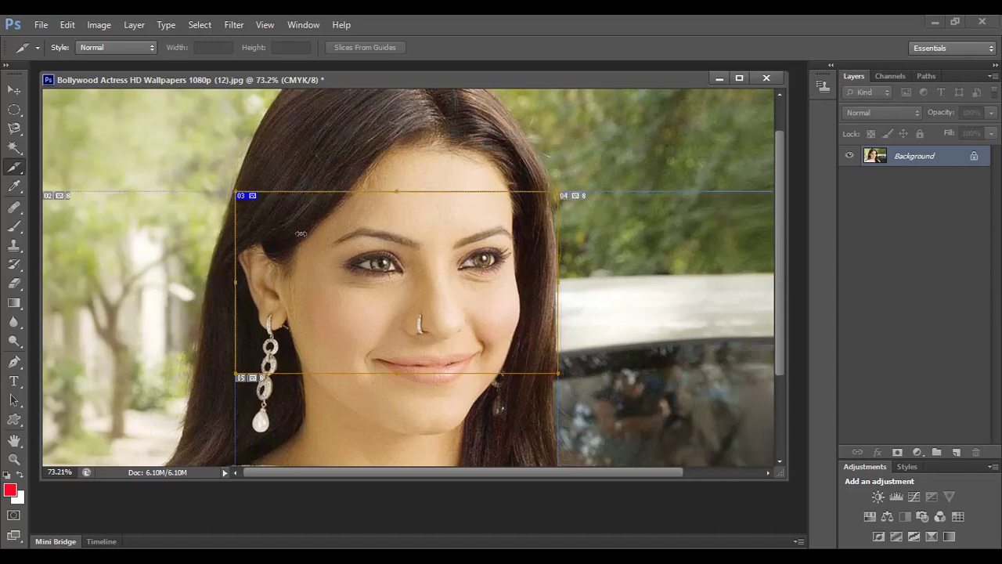
{"action": "left_click_drag", "start_coordinate": [317, 223], "coordinate": [316, 223]}
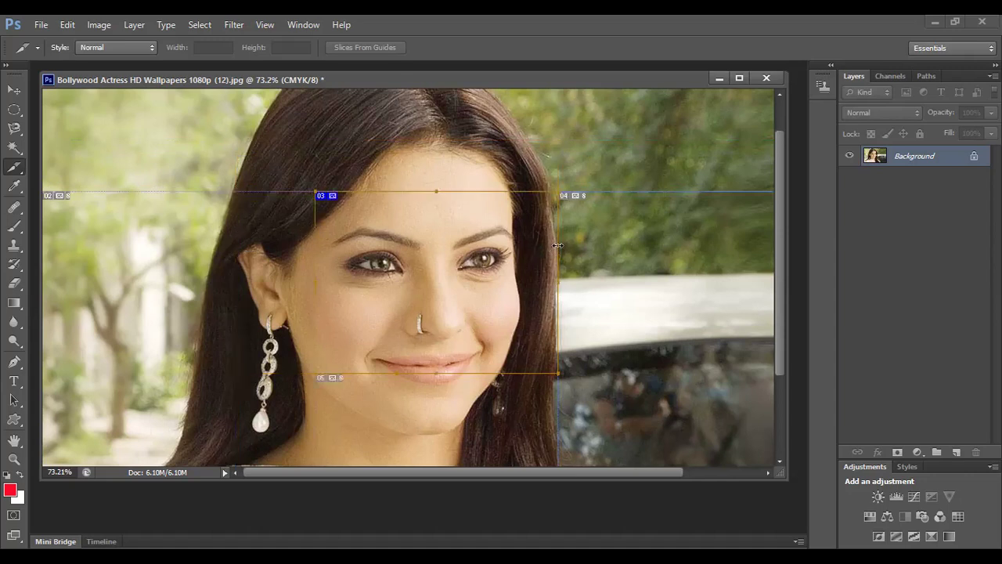
{"action": "left_click_drag", "start_coordinate": [549, 245], "coordinate": [518, 244]}
Step: Save the sliced portrait as a JPEG with default quality options, then close the document
{"action": "left_click", "coordinate": [48, 27]}
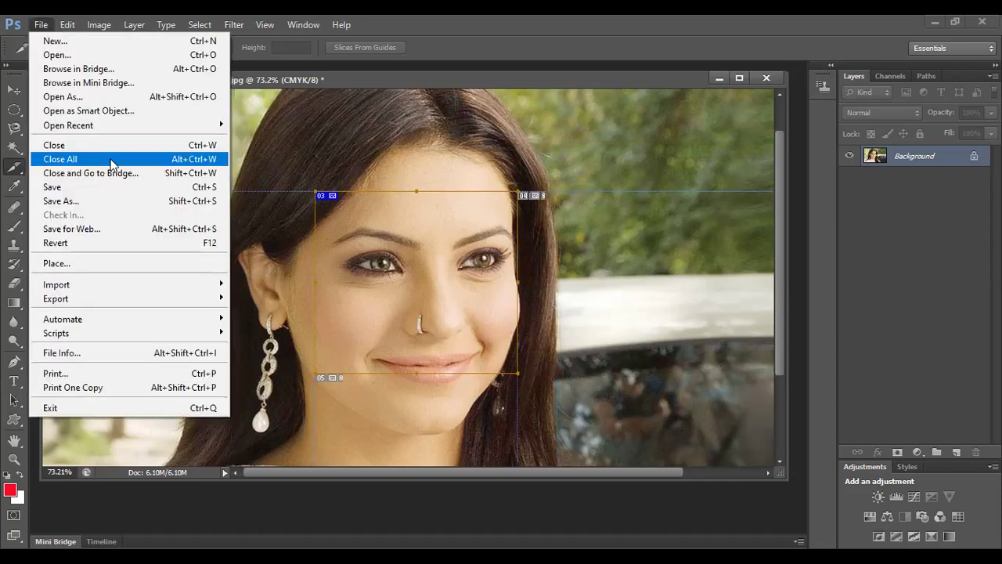
{"action": "left_click", "coordinate": [104, 199]}
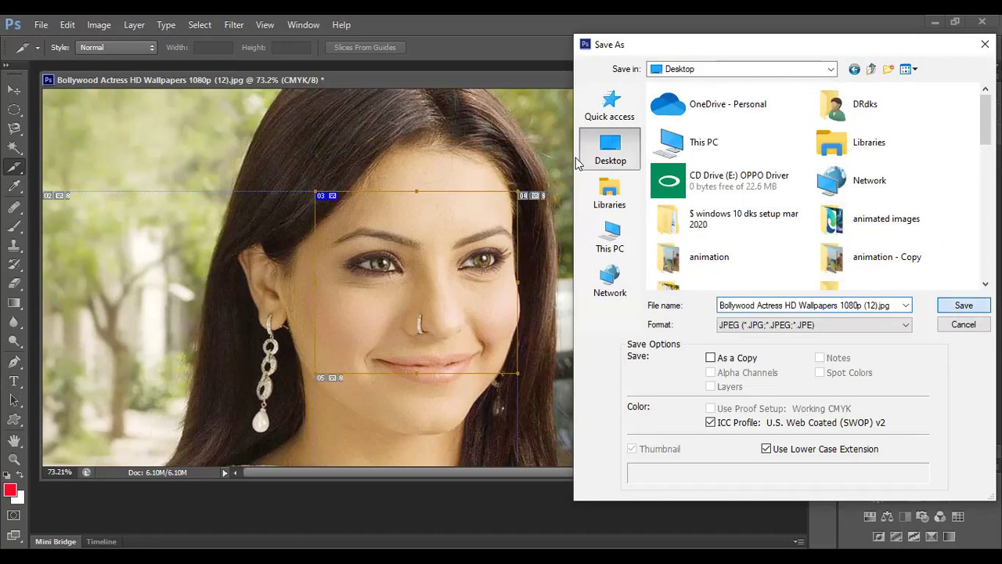
{"action": "key", "text": "Return"}
{"action": "left_click", "coordinate": [585, 151]}
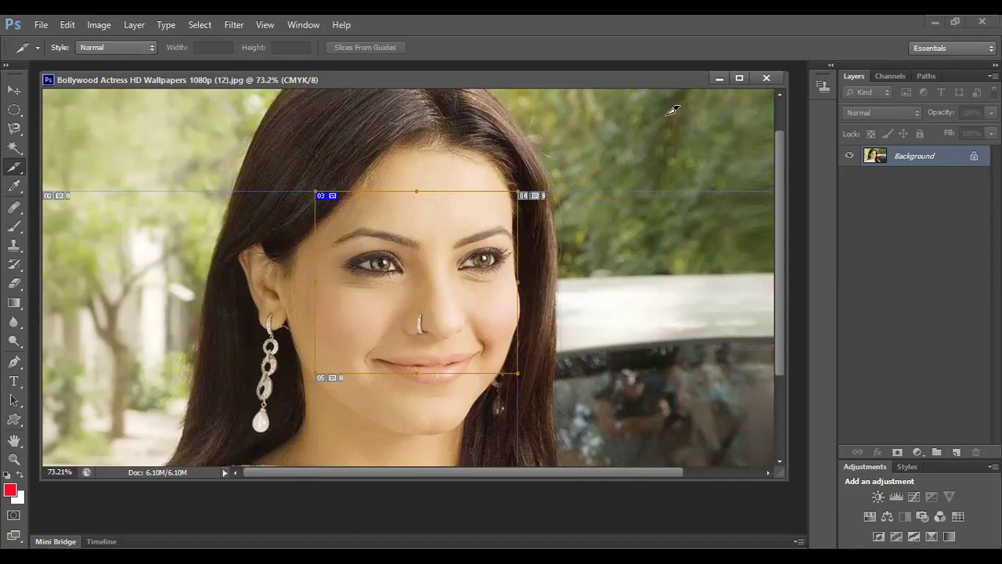
{"action": "key", "text": "ctrl+w"}
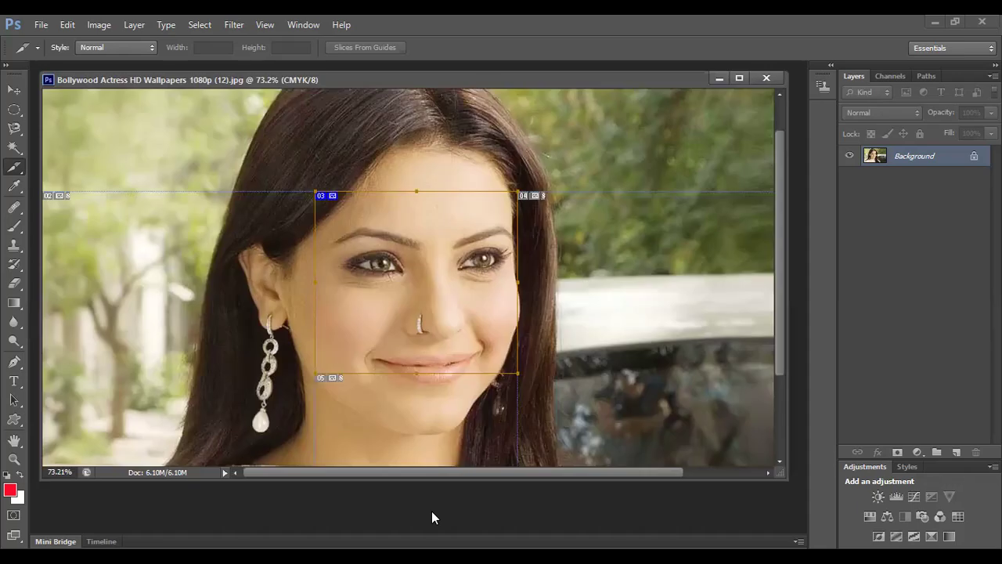
Step: Browse the Desktop folder in the Open dialog, then bring up the File menu
{"action": "key", "text": "ctrl+o"}
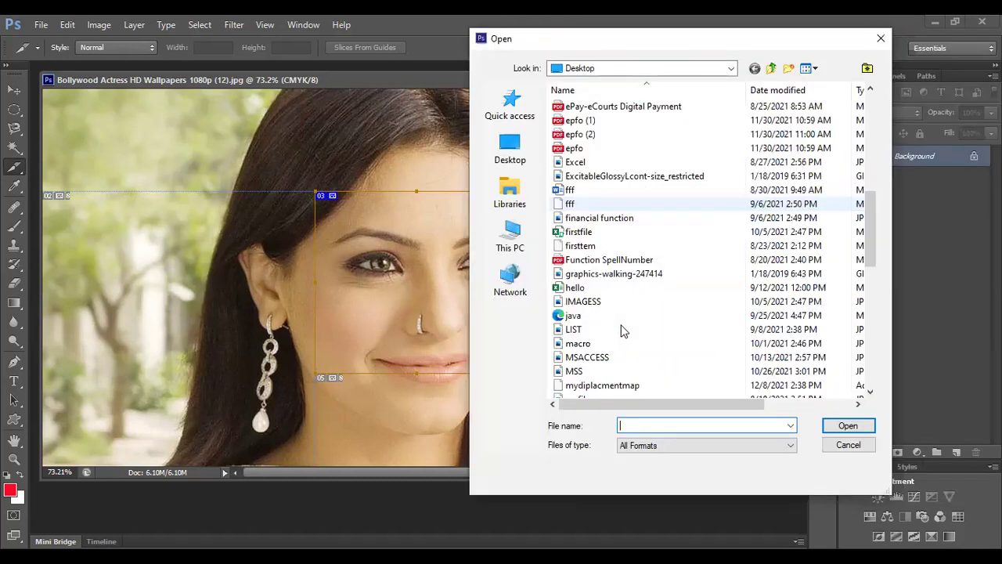
{"action": "scroll", "coordinate": [624, 335], "scroll_direction": "down", "scroll_amount": 10}
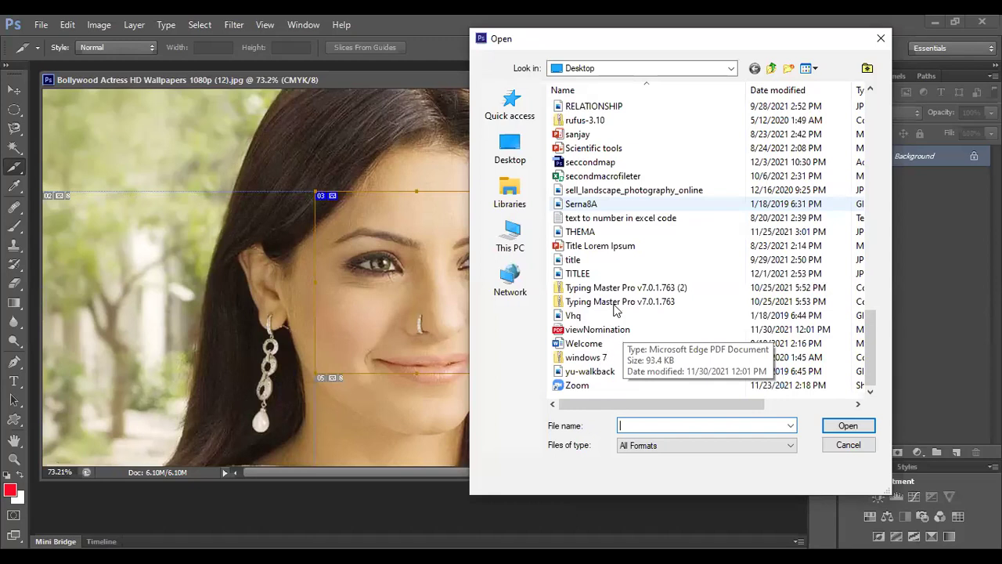
{"action": "scroll", "coordinate": [670, 244], "scroll_direction": "up", "scroll_amount": 4}
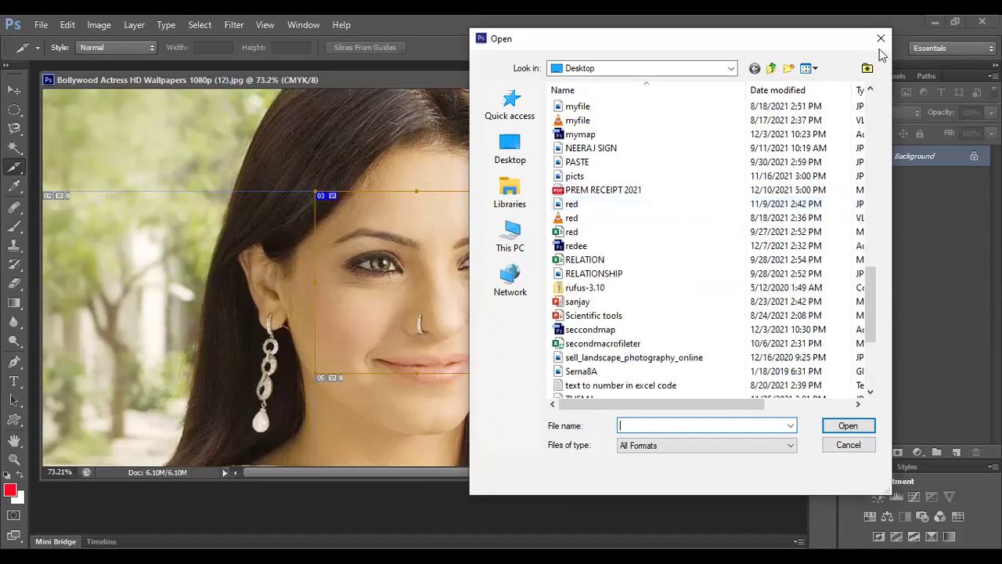
{"action": "left_click", "coordinate": [42, 26]}
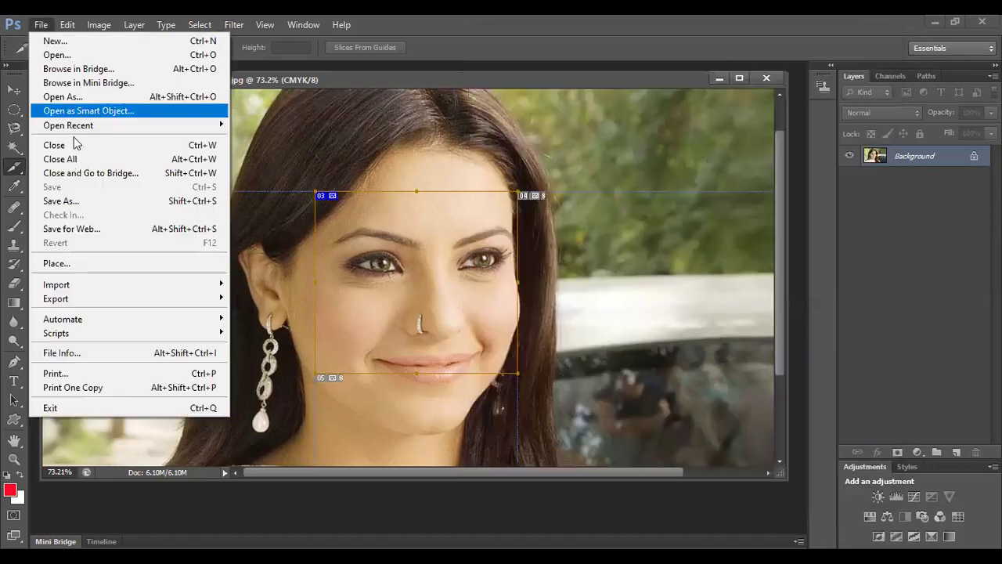
Step: Export the slices via Save for Web as JPEG to the Desktop, named myfile
{"action": "left_click", "coordinate": [115, 235]}
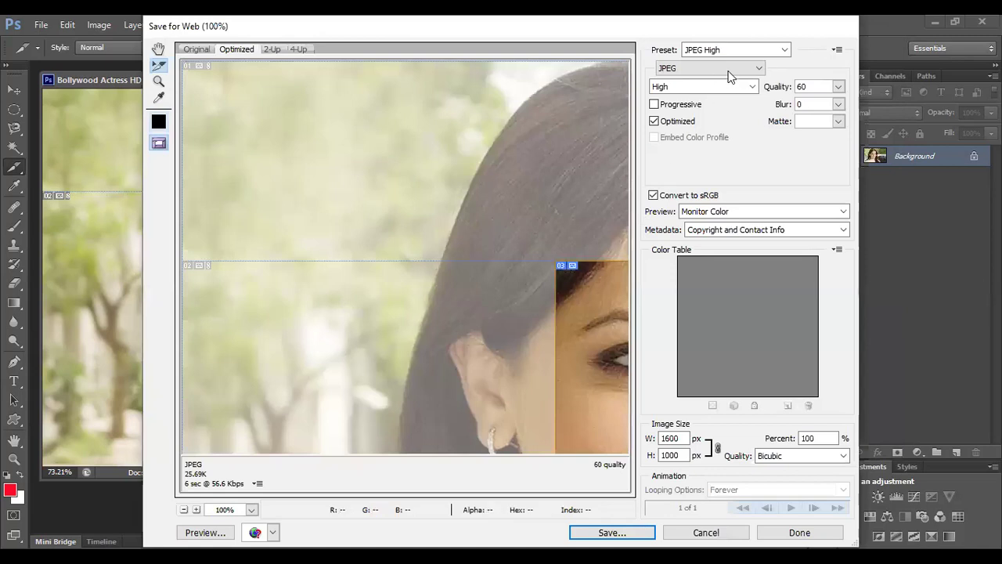
{"action": "left_click", "coordinate": [728, 70]}
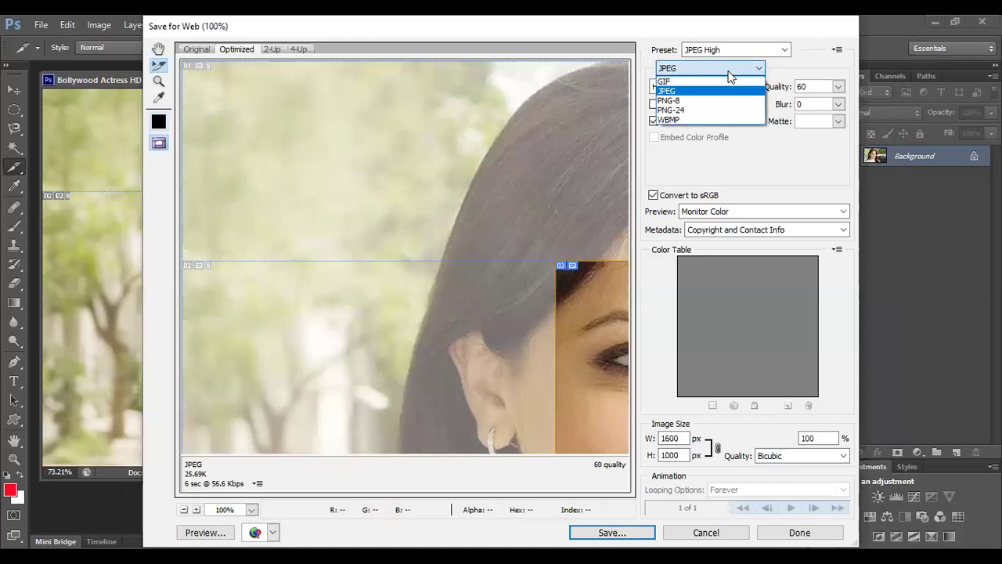
{"action": "left_click", "coordinate": [688, 91]}
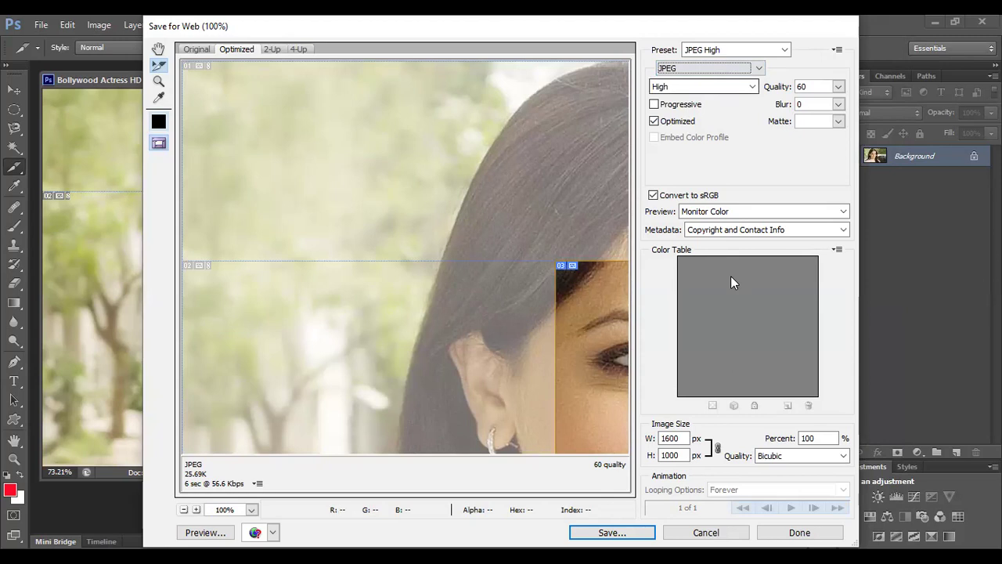
{"action": "left_click", "coordinate": [611, 533]}
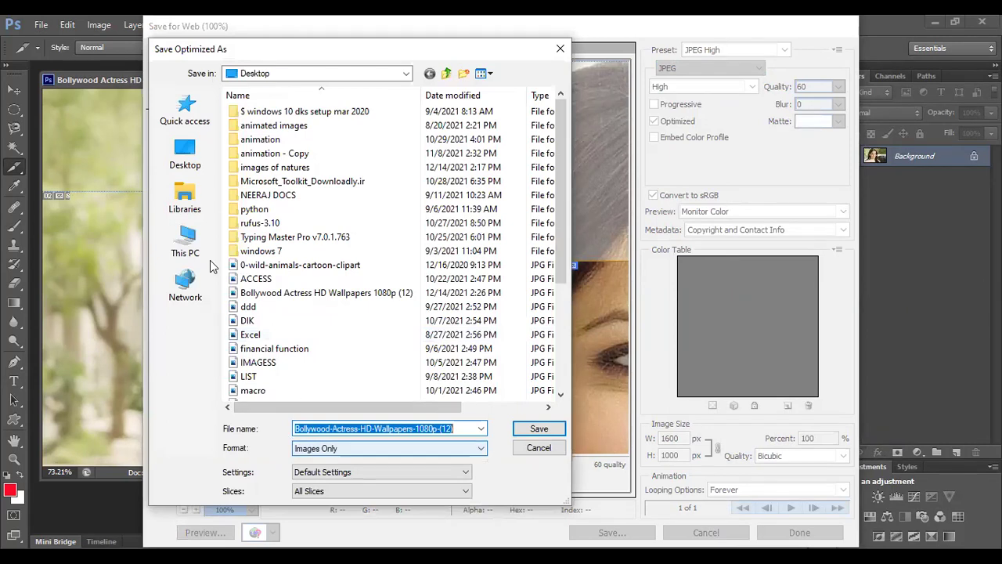
{"action": "left_click", "coordinate": [185, 153]}
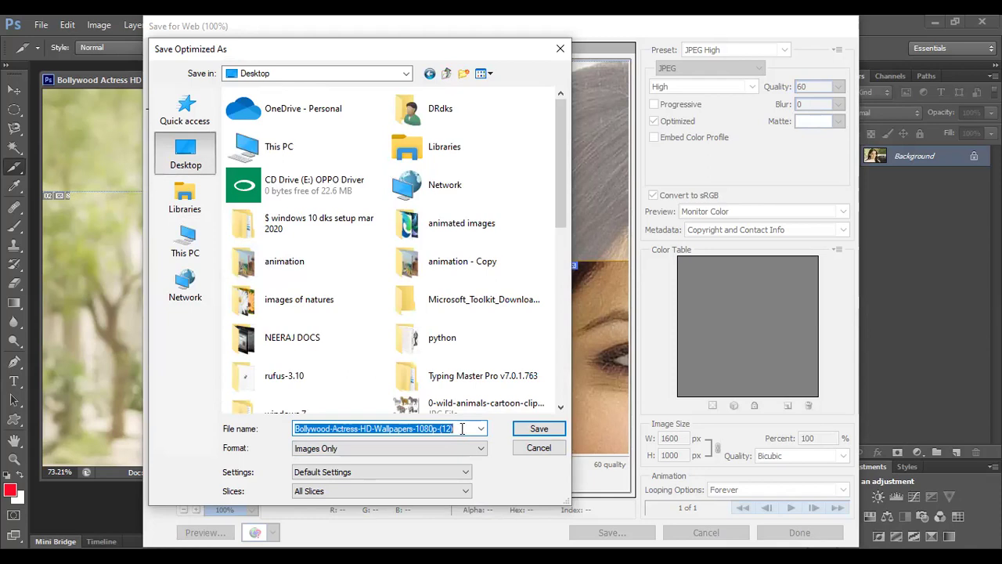
{"action": "type", "text": "myfile"}
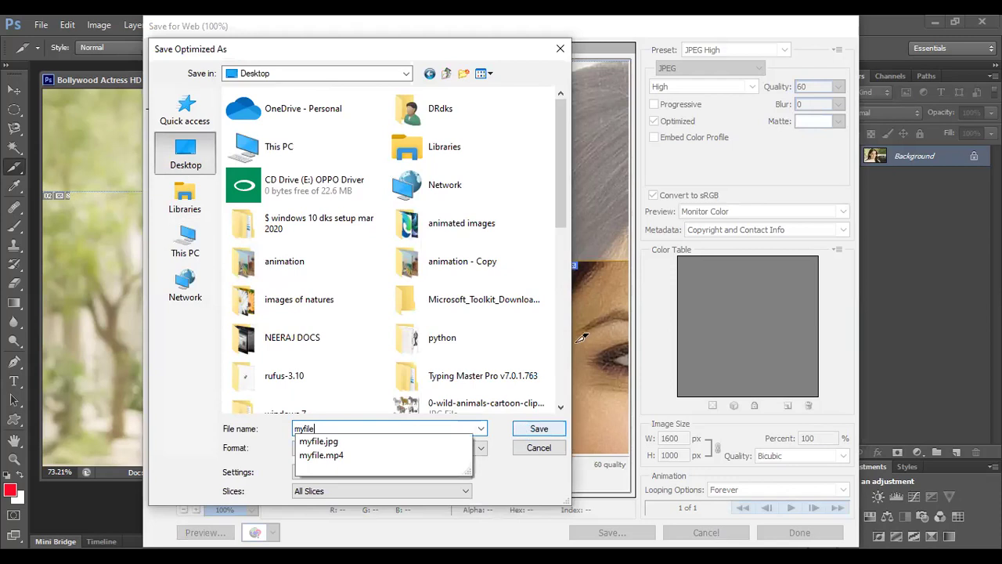
{"action": "key", "text": "Return"}
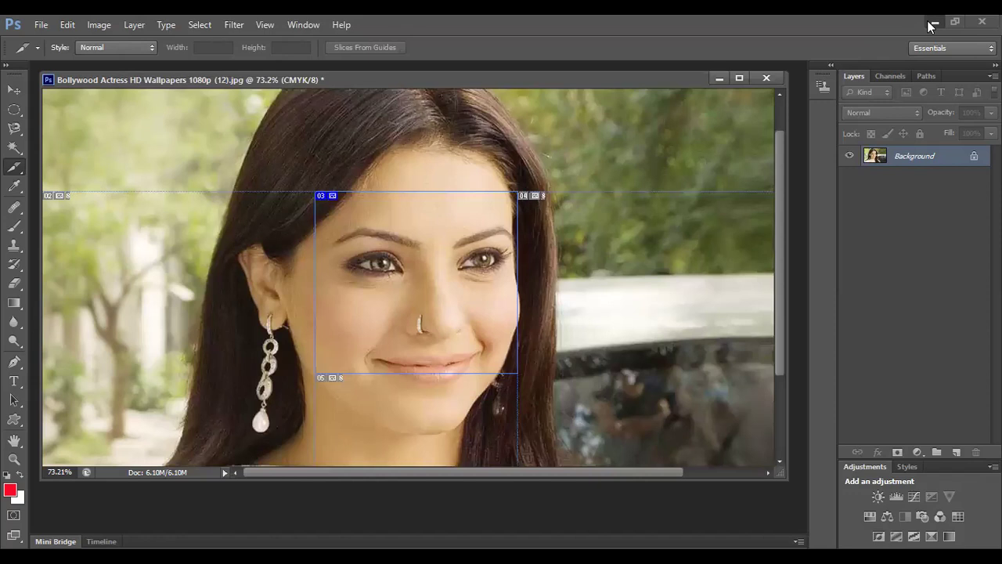
Step: Browse into the Desktop's images folder showing slices myfile_01 through myfile_05
{"action": "key", "text": "ctrl+o"}
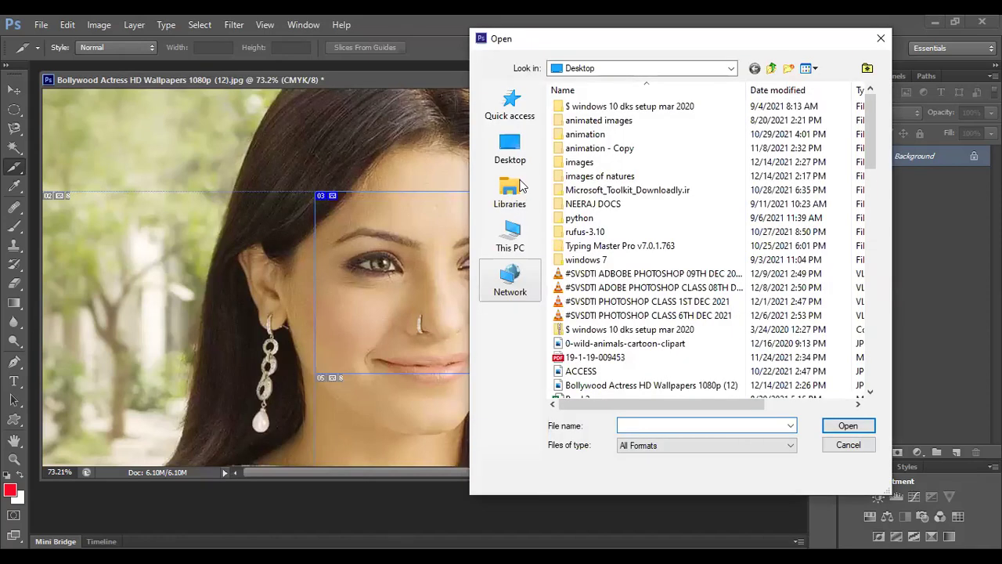
{"action": "left_click", "coordinate": [516, 171]}
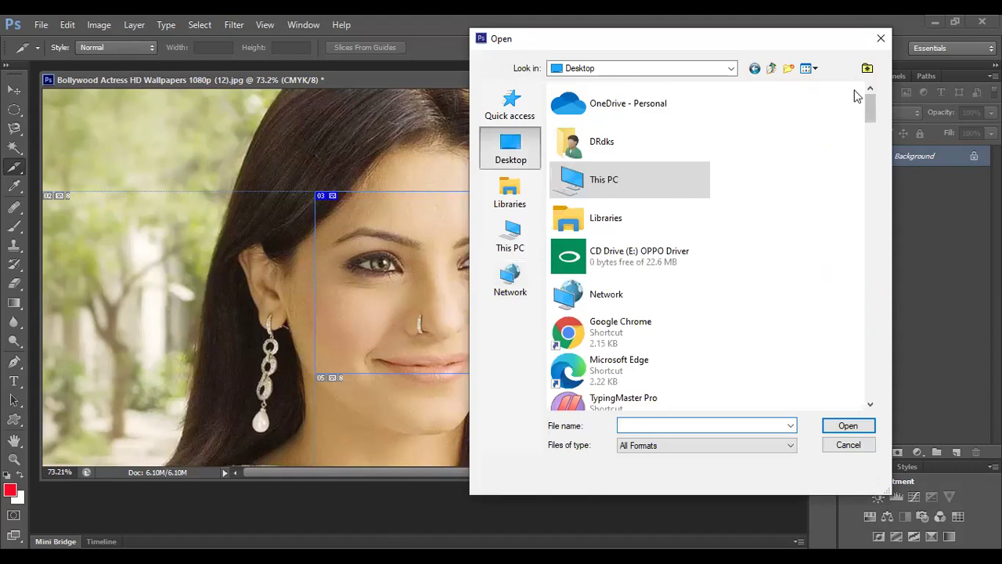
{"action": "left_click_drag", "start_coordinate": [871, 117], "coordinate": [873, 173]}
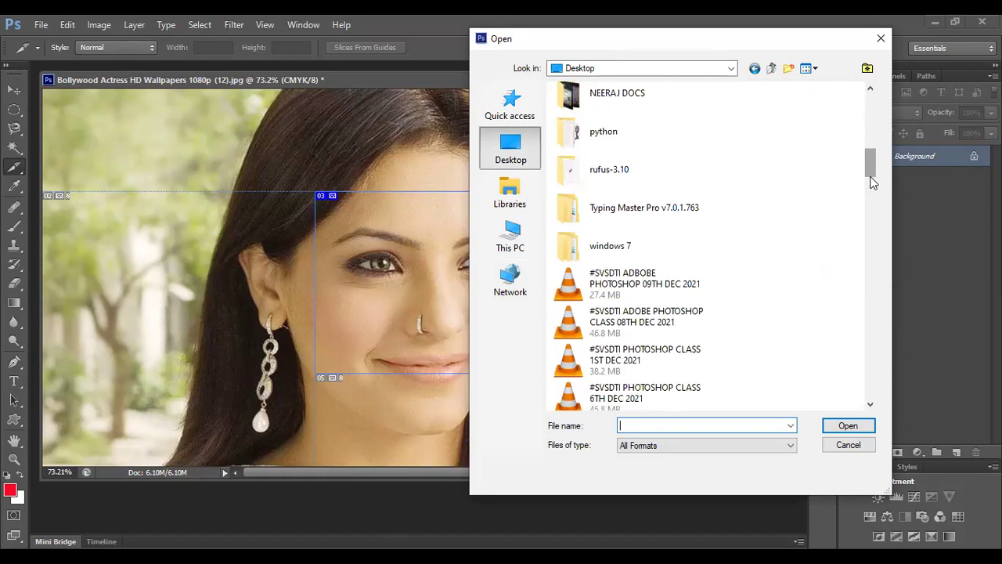
{"action": "scroll", "coordinate": [794, 188], "scroll_direction": "down", "scroll_amount": 1}
{"action": "scroll", "coordinate": [792, 188], "scroll_direction": "up", "scroll_amount": 2}
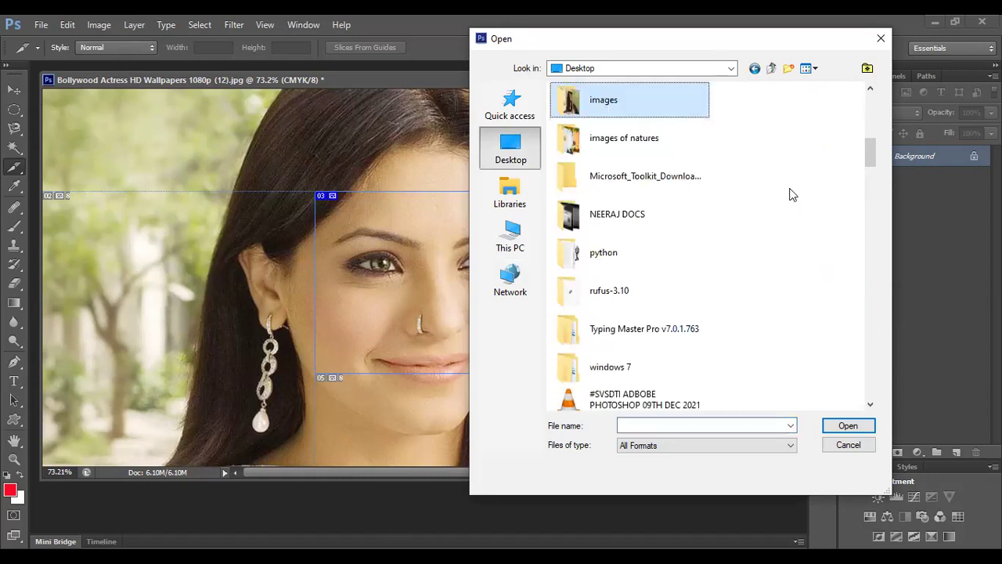
{"action": "double_click", "coordinate": [617, 110]}
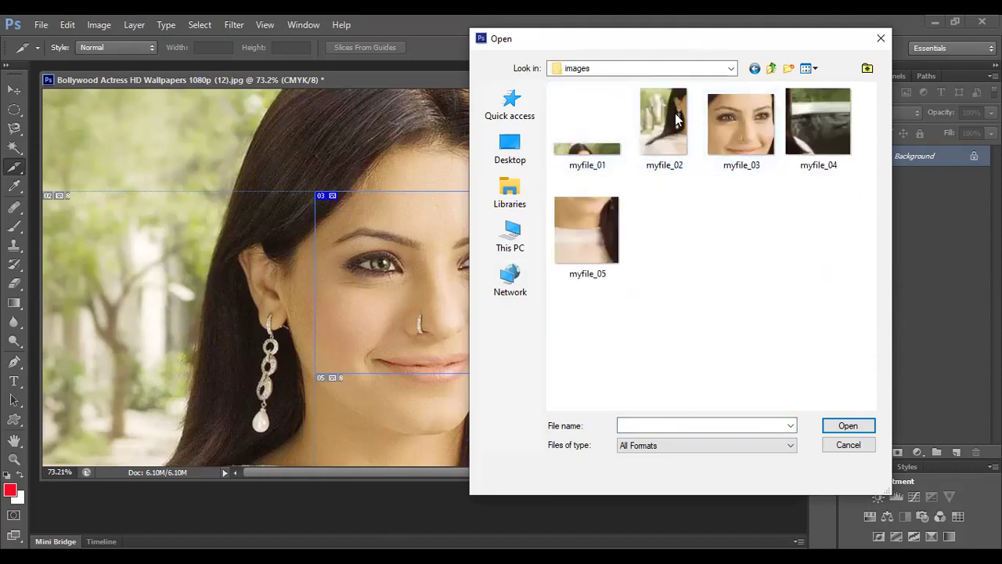
{"action": "left_click_drag", "start_coordinate": [699, 56], "coordinate": [672, 125]}
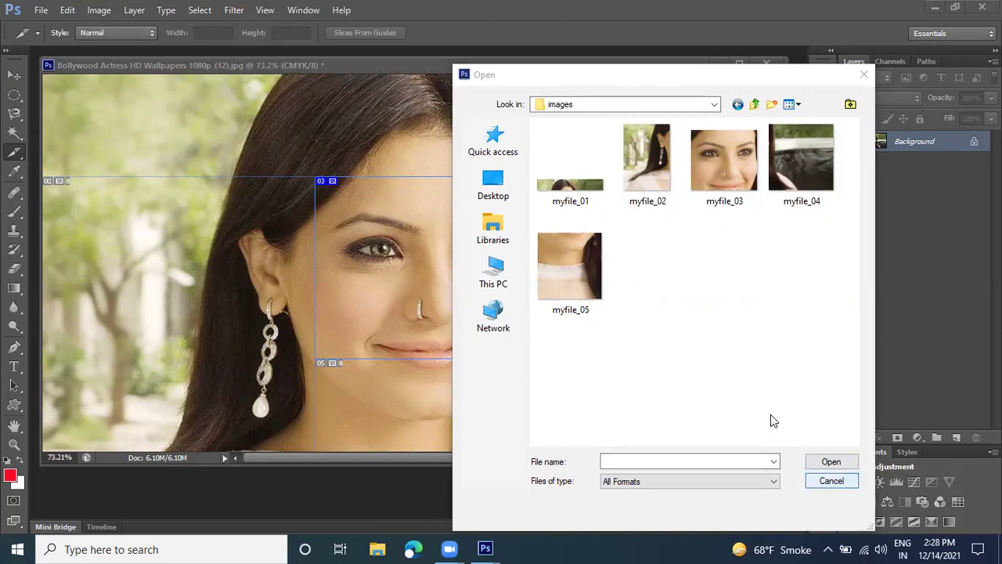
Step: Dismiss the Open dialog, refocus Photoshop, and nudge the document window slightly left
{"action": "key", "text": "Escape"}
{"action": "left_click", "coordinate": [484, 548]}
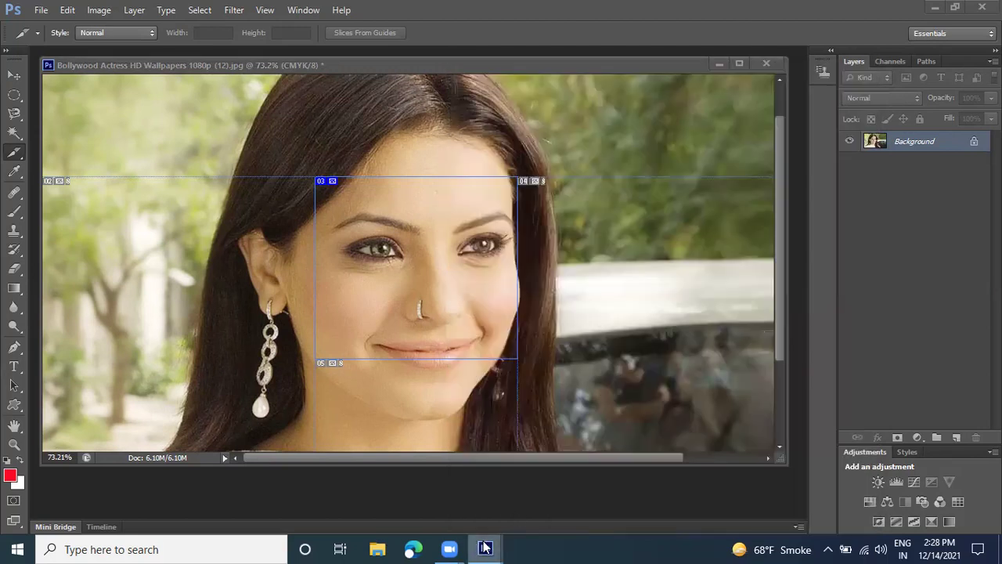
{"action": "mouse_move", "coordinate": [485, 548]}
{"action": "left_click", "coordinate": [438, 491]}
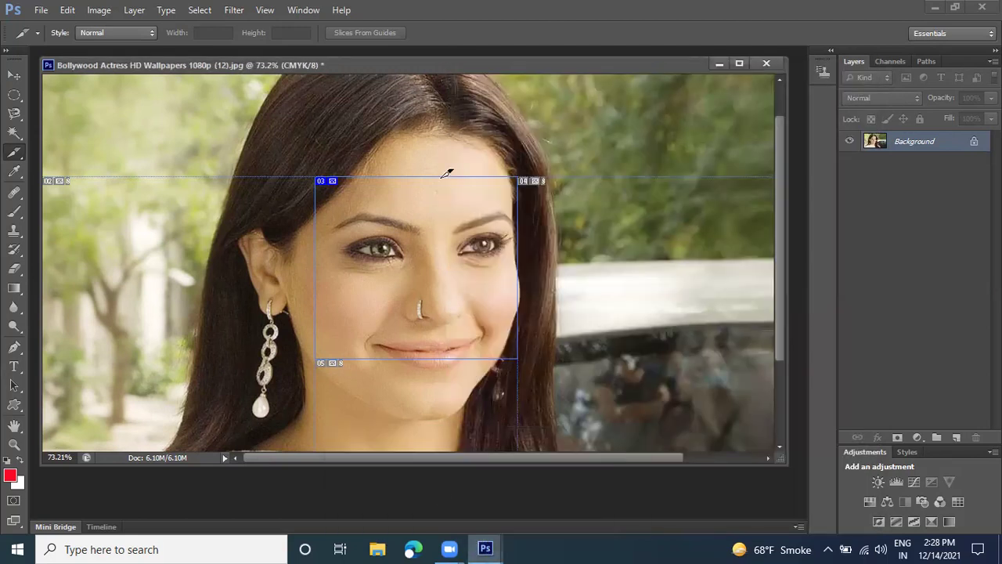
{"action": "left_click_drag", "start_coordinate": [454, 64], "coordinate": [457, 71]}
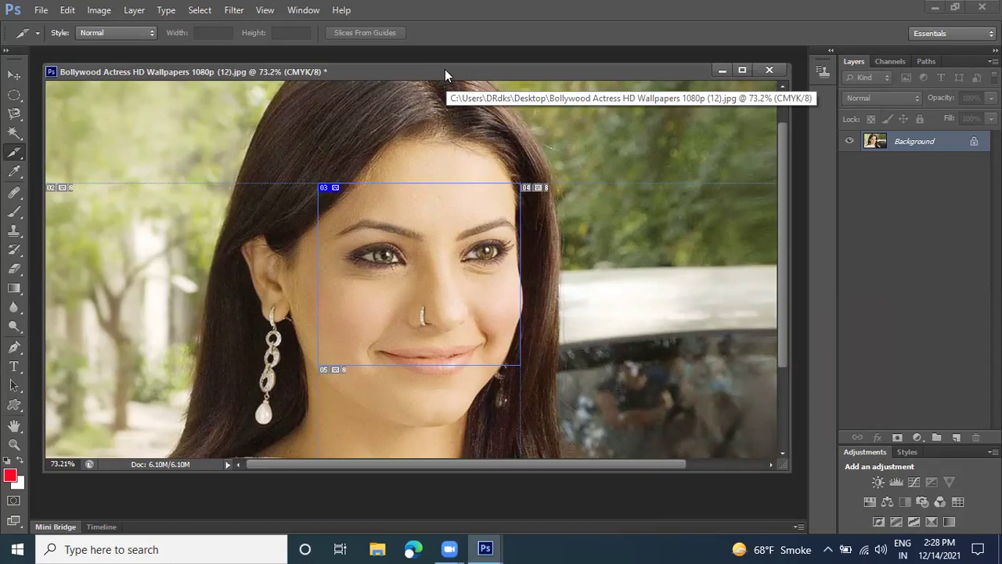
{"action": "left_click_drag", "start_coordinate": [438, 71], "coordinate": [383, 84]}
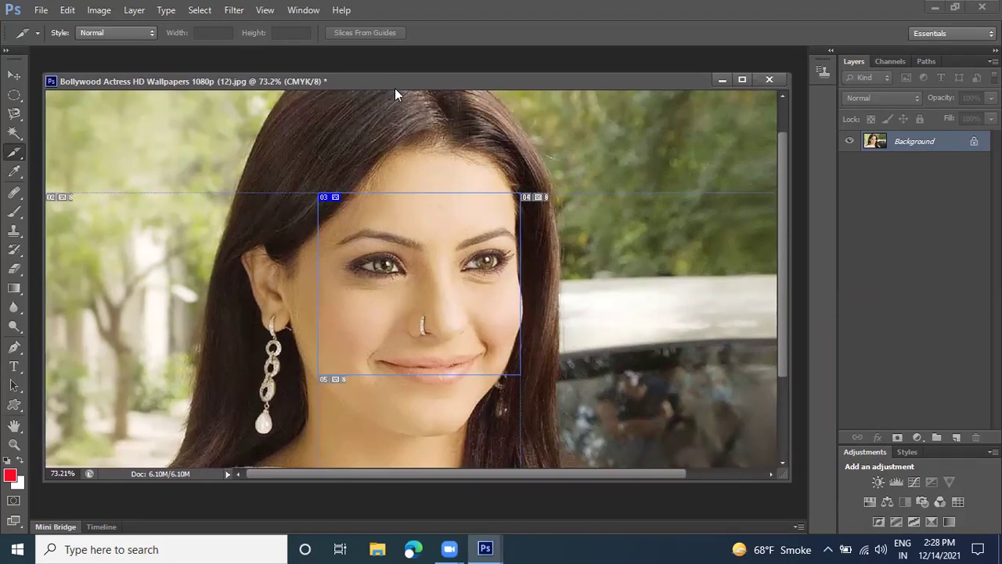
{"action": "left_click_drag", "start_coordinate": [392, 83], "coordinate": [389, 83]}
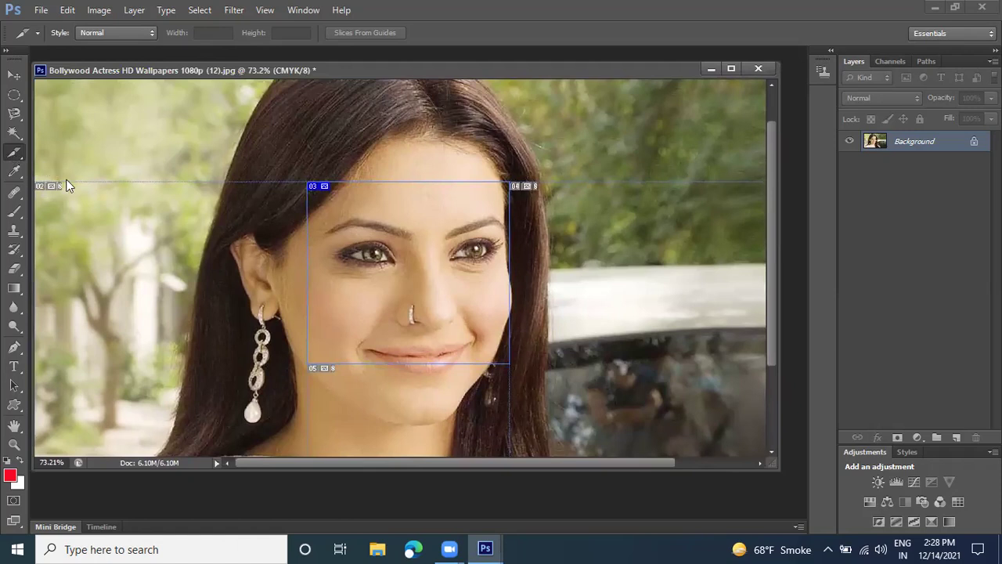
{"action": "right_click", "coordinate": [14, 152]}
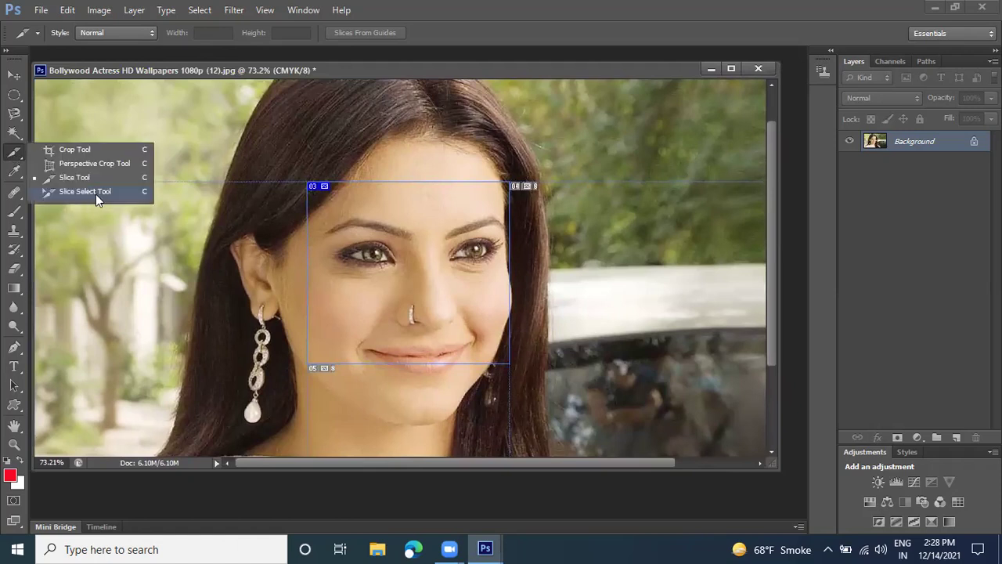
{"action": "right_click", "coordinate": [302, 119]}
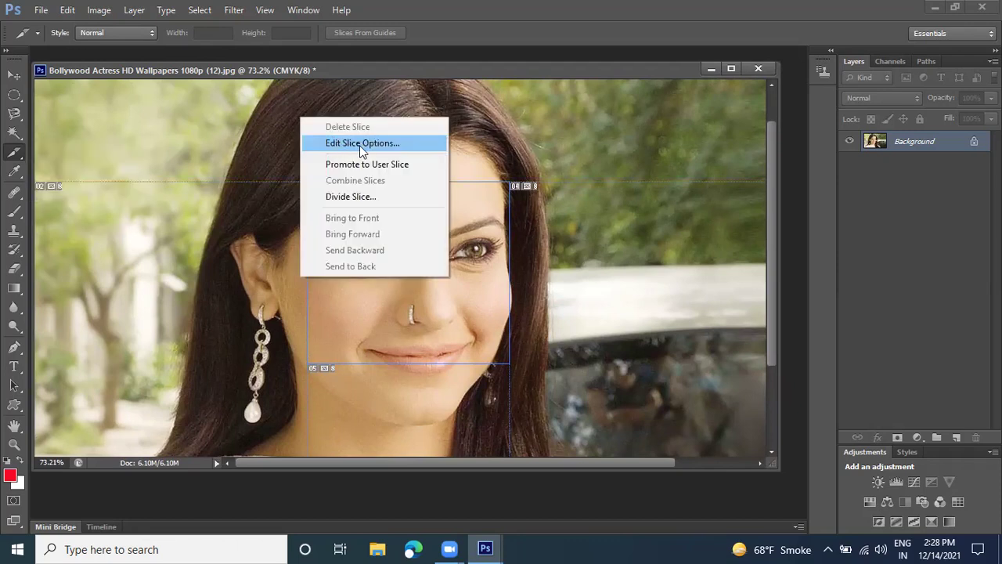
{"action": "left_click", "coordinate": [363, 144]}
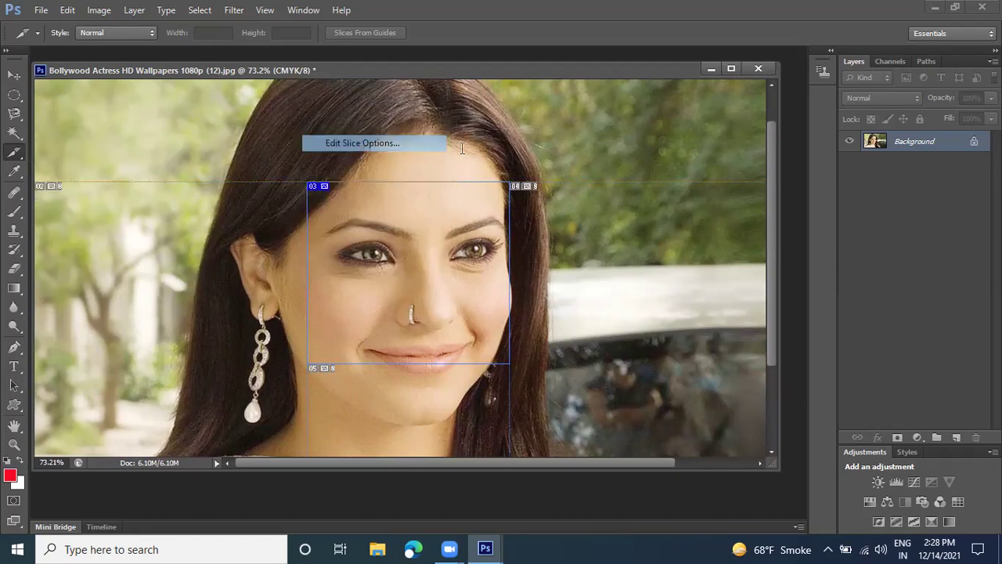
{"action": "left_click_drag", "start_coordinate": [455, 97], "coordinate": [548, 48]}
{"action": "left_click", "coordinate": [539, 117]}
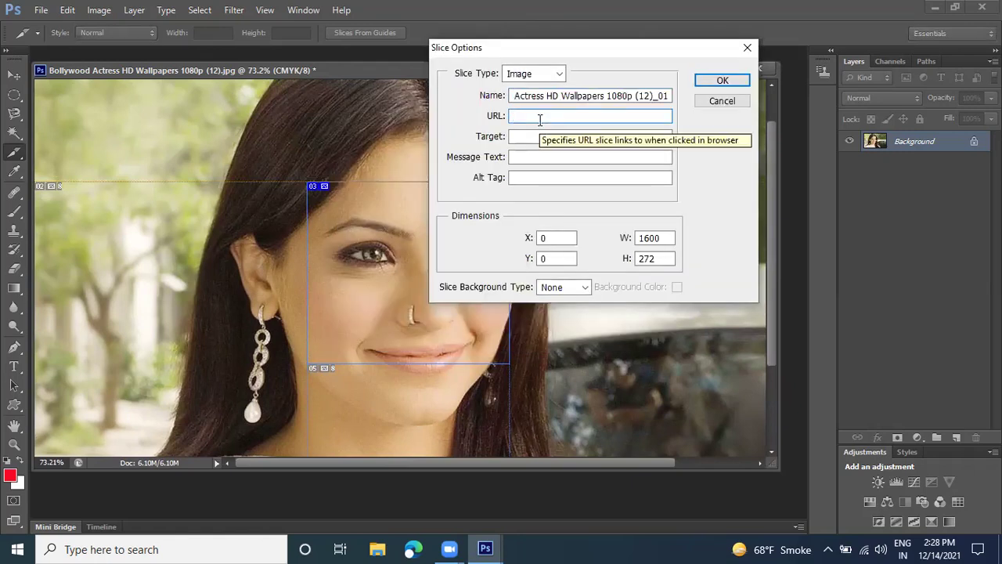
{"action": "type", "text": "HT"}
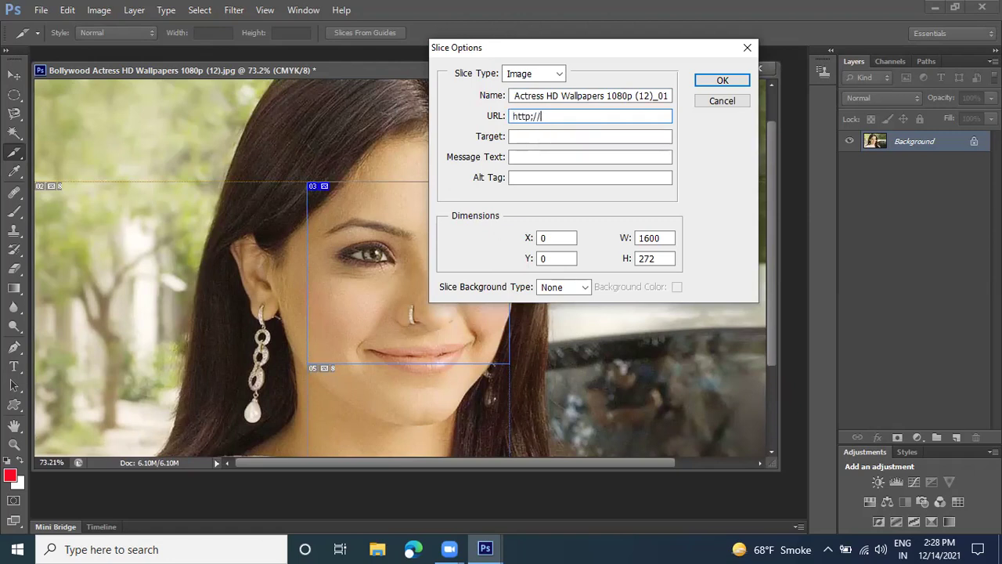
{"action": "type", "text": "oogle."}
{"action": "key", "text": "BackSpace"}
{"action": "key", "text": "BackSpace"}
{"action": "key", "text": "BackSpace"}
{"action": "key", "text": "BackSpace"}
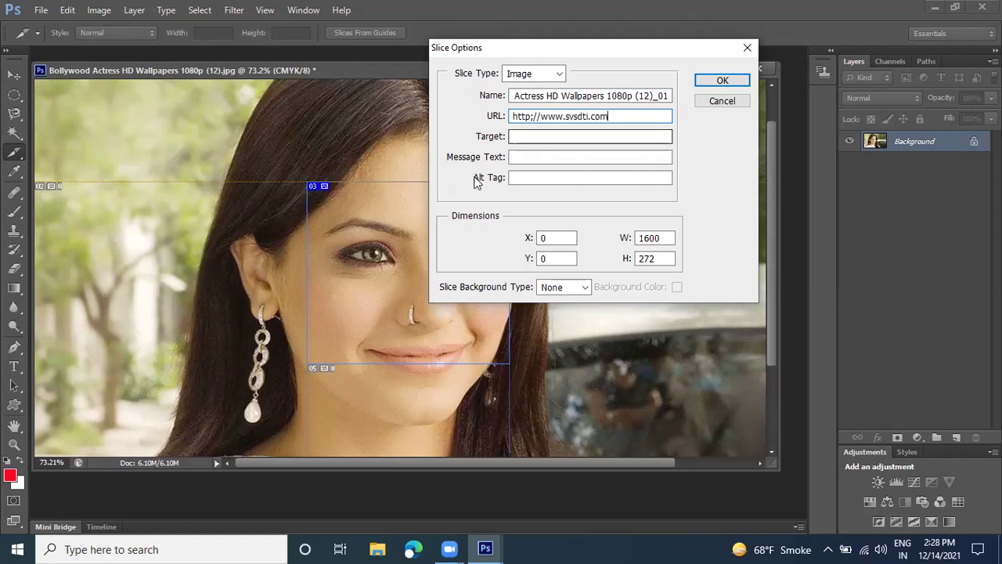
Step: Set target _blank, message 'hello' and alt text 'this is my svsdti area', then apply
{"action": "left_click", "coordinate": [538, 137]}
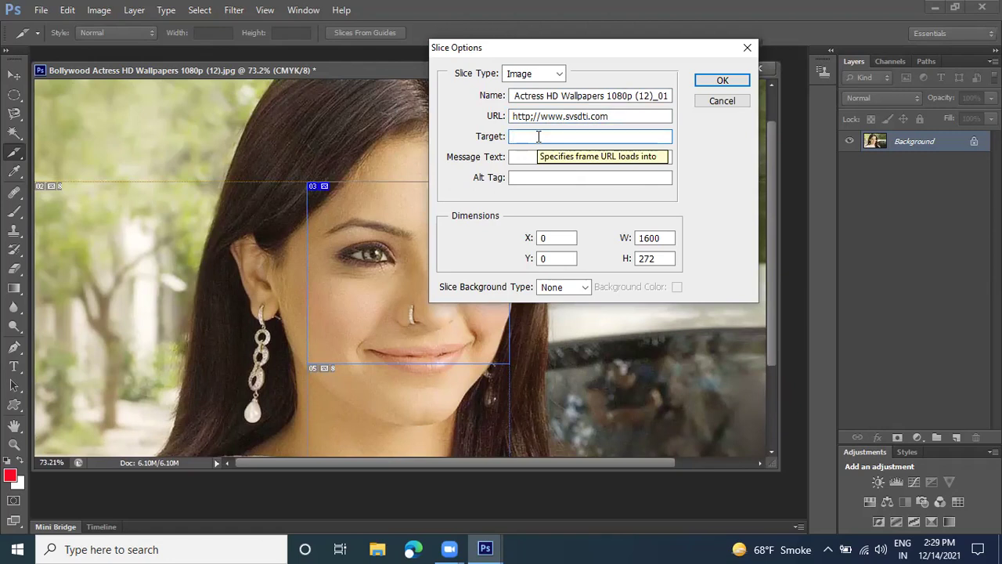
{"action": "type", "text": "_blank"}
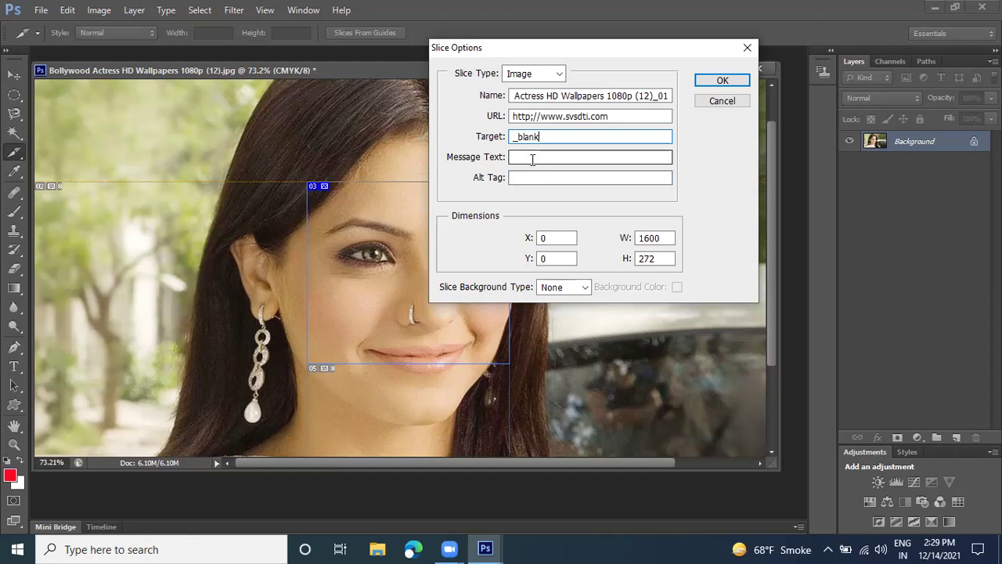
{"action": "left_click", "coordinate": [532, 158]}
{"action": "type", "text": "hello"}
{"action": "key", "text": "Tab"}
{"action": "type", "text": "this is my"}
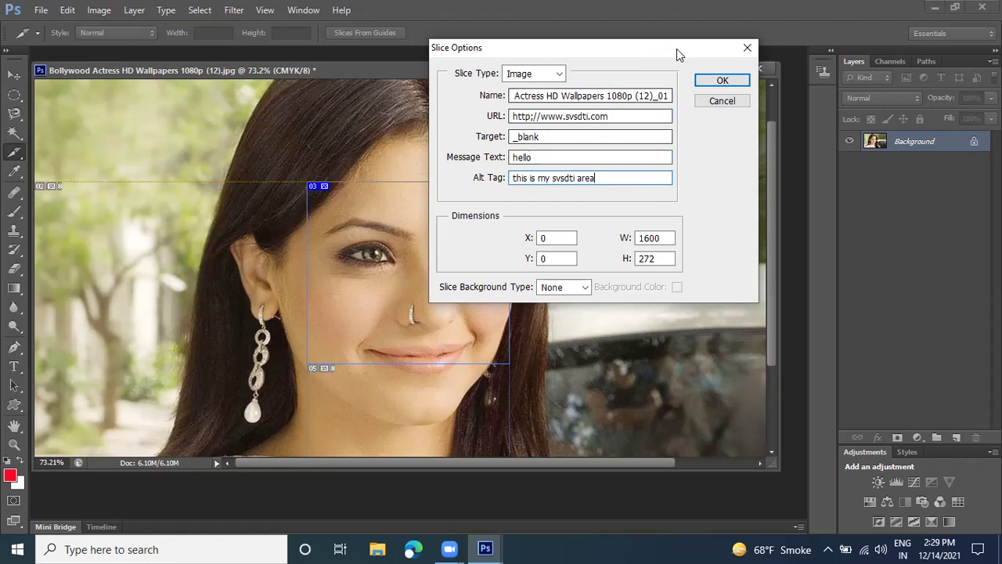
{"action": "left_click", "coordinate": [722, 80]}
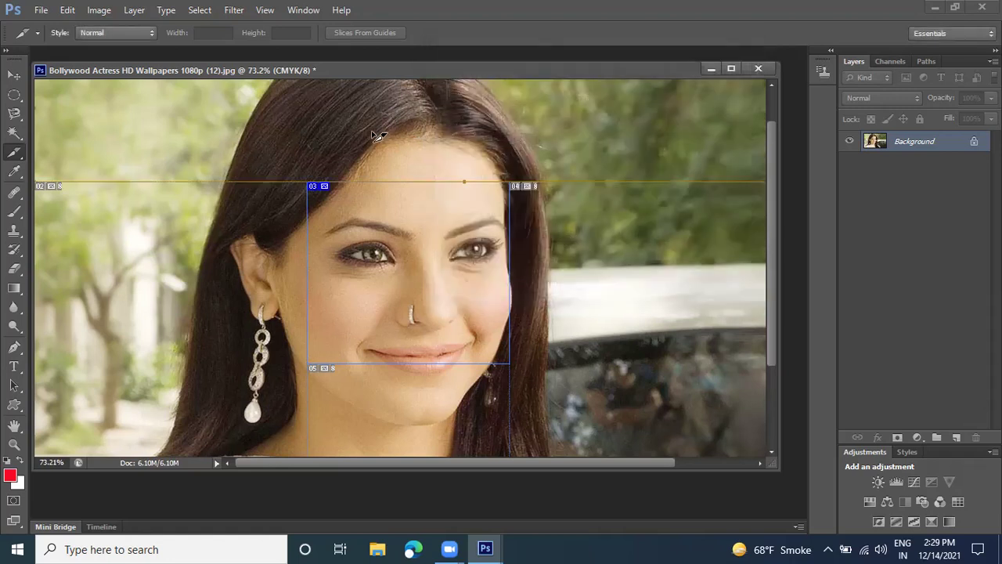
{"action": "right_click", "coordinate": [141, 244]}
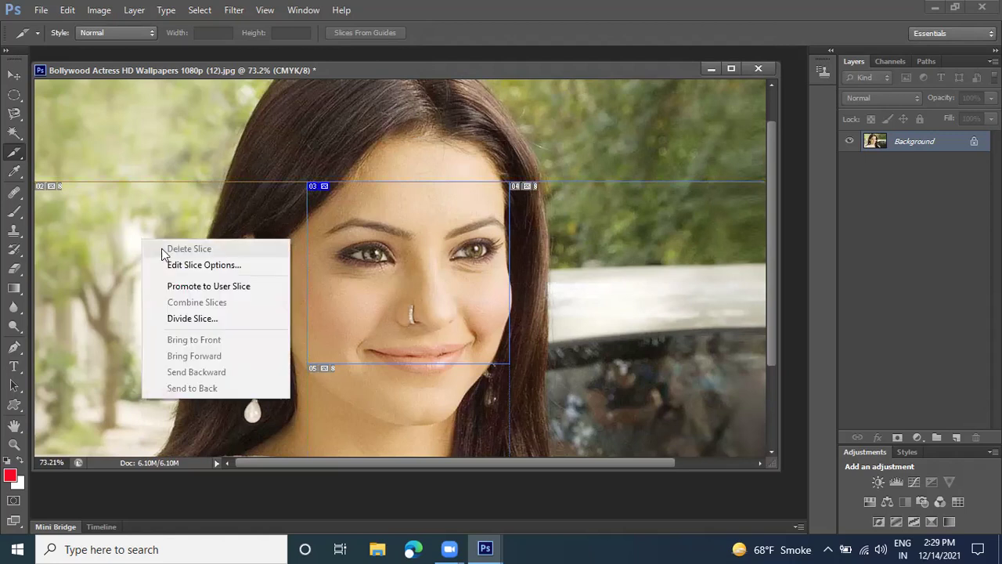
{"action": "left_click", "coordinate": [202, 265]}
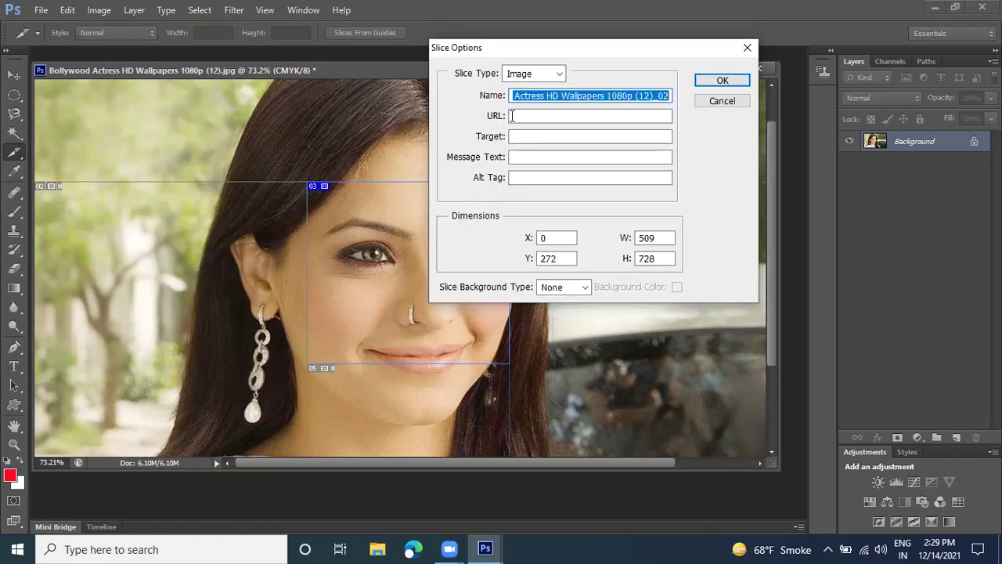
{"action": "left_click", "coordinate": [519, 115]}
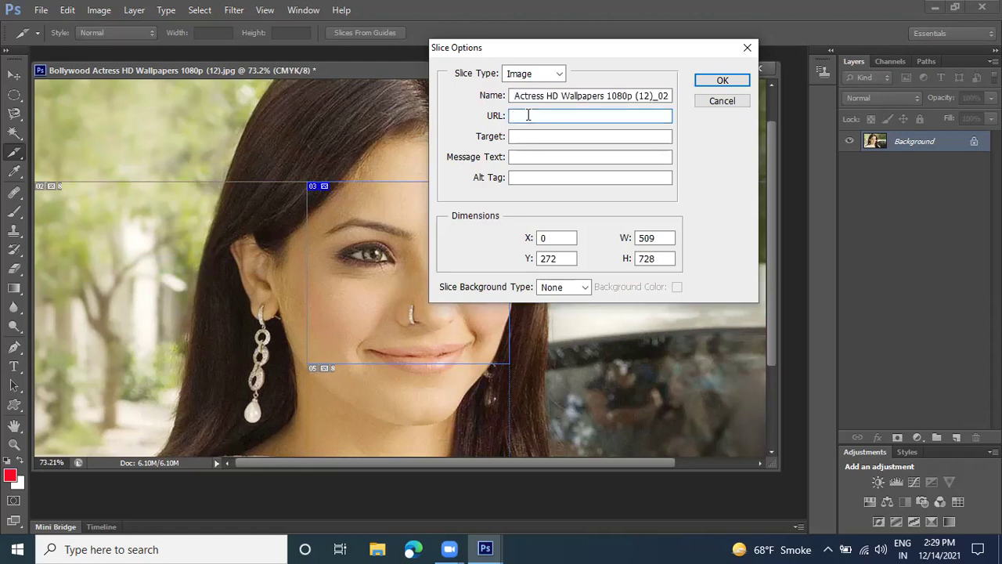
{"action": "type", "text": "http://www.google.com"}
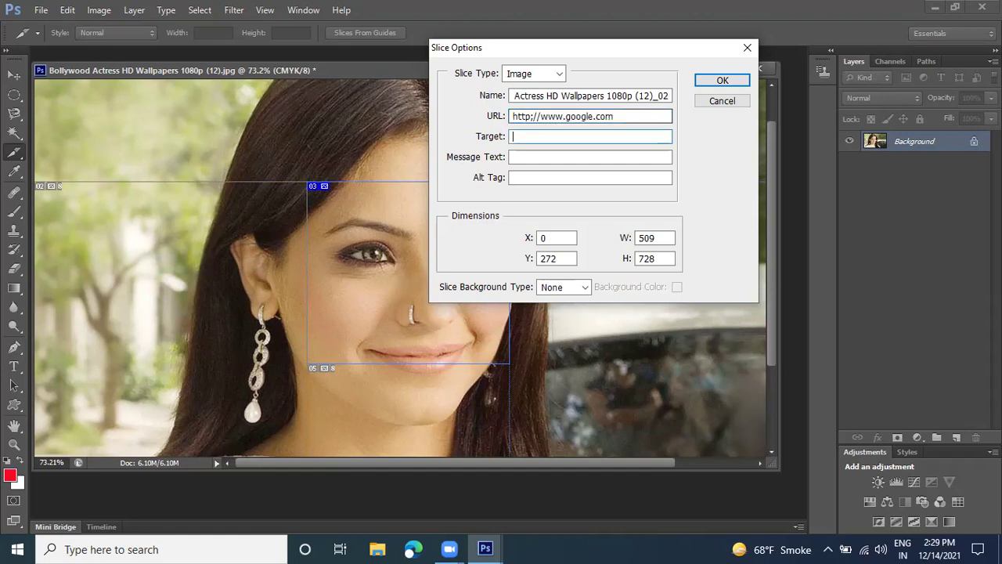
{"action": "type", "text": "_blank"}
{"action": "left_click", "coordinate": [590, 156]}
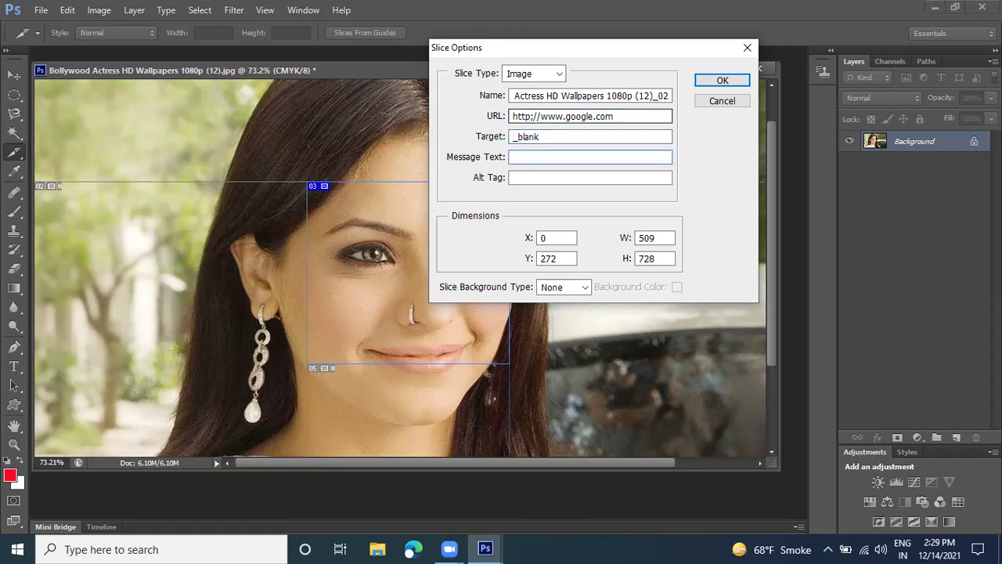
{"action": "type", "text": "this is google are"}
{"action": "left_click", "coordinate": [590, 177]}
{"action": "type", "text": "this is google are"}
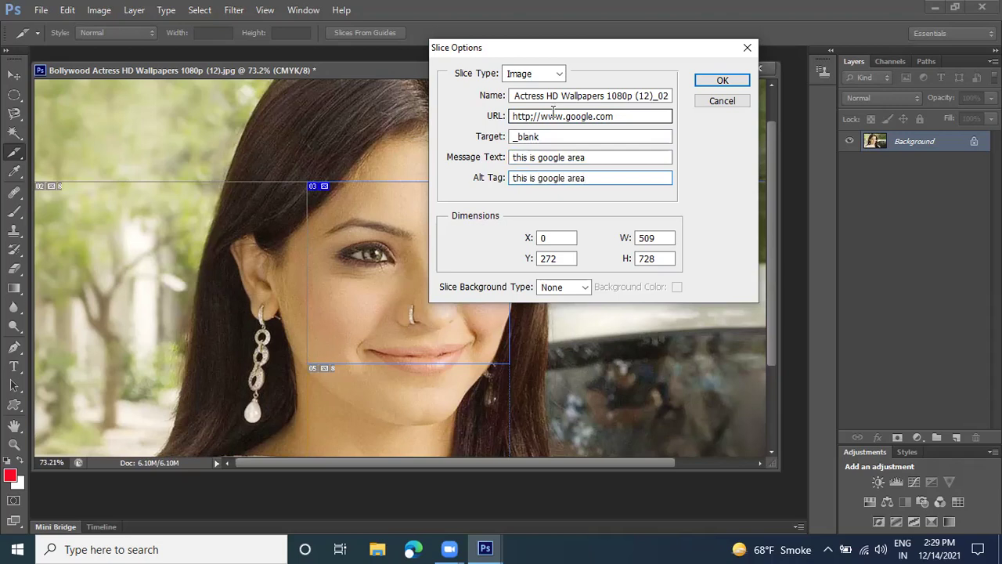
{"action": "left_click", "coordinate": [721, 80]}
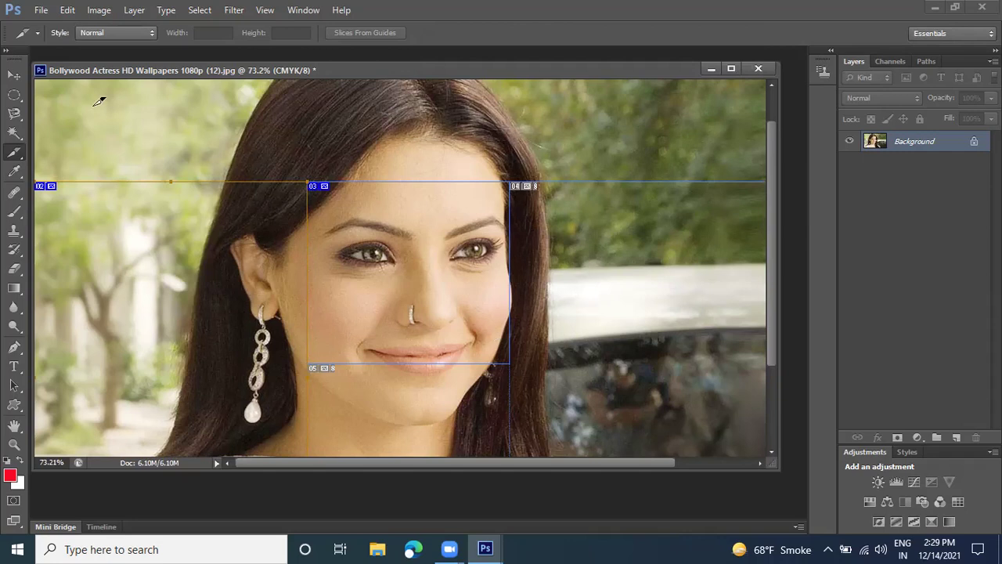
Step: Export all slices via Save for Web as JPEG High under the name myimage
{"action": "left_click", "coordinate": [36, 13]}
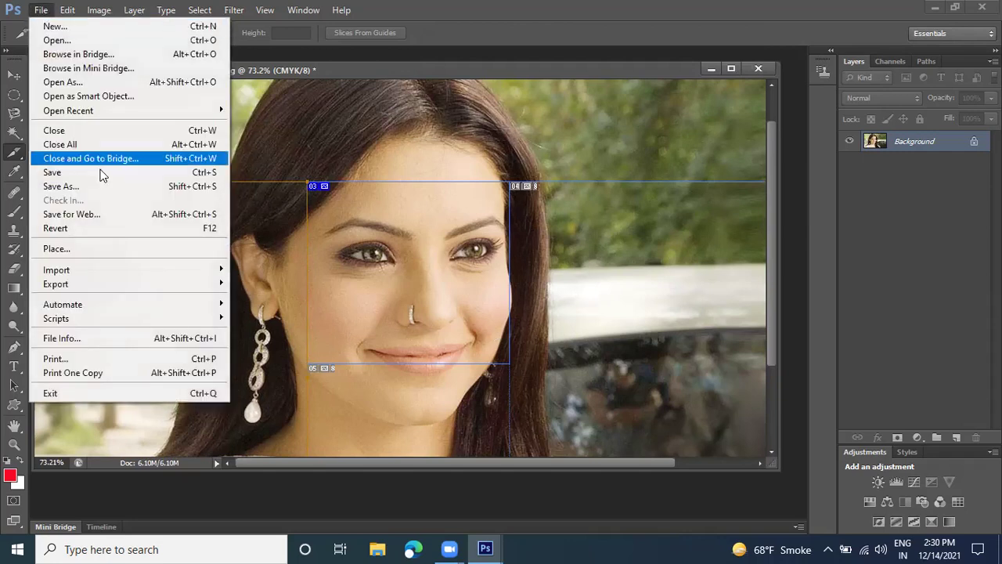
{"action": "left_click", "coordinate": [107, 213]}
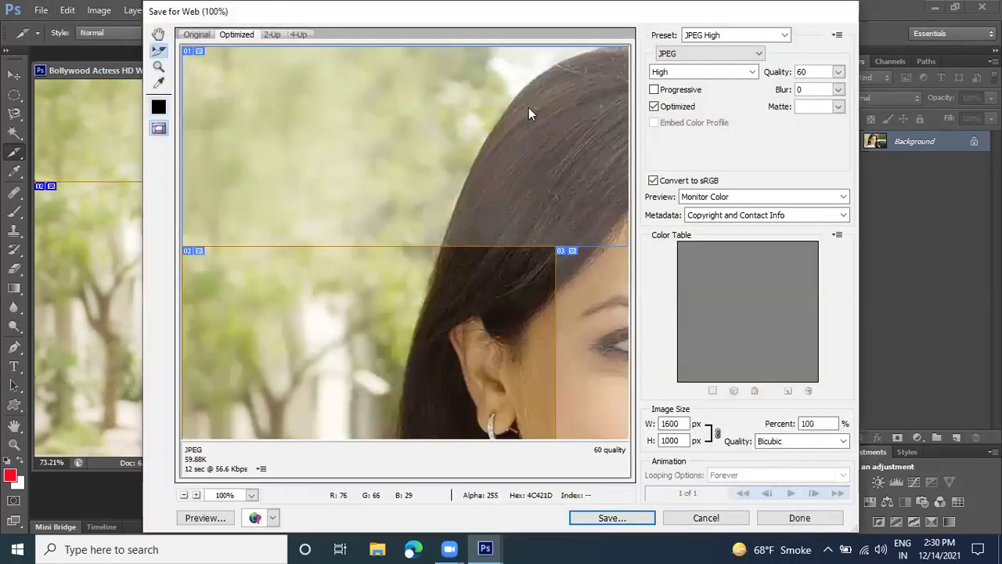
{"action": "left_click", "coordinate": [605, 519]}
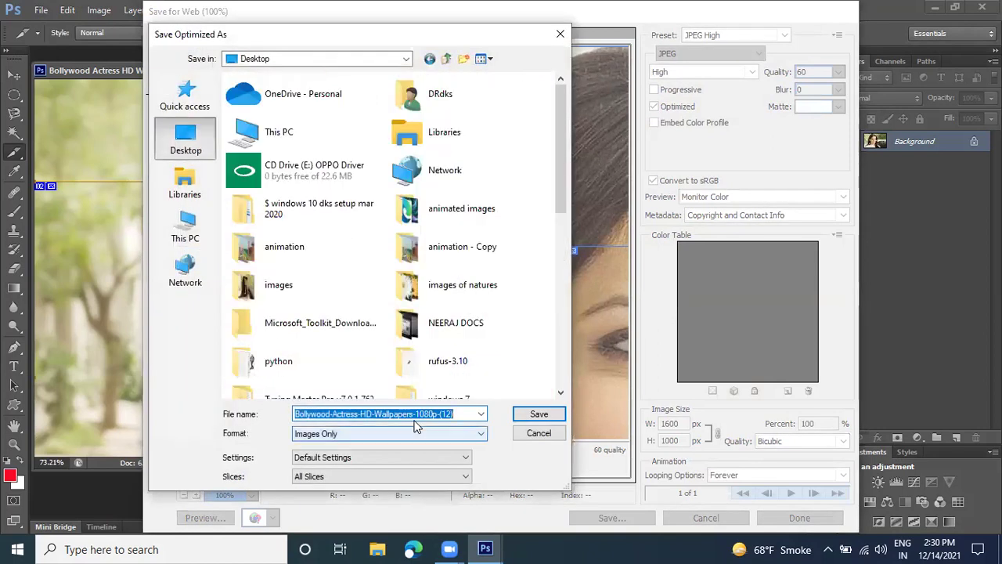
{"action": "type", "text": "myimage"}
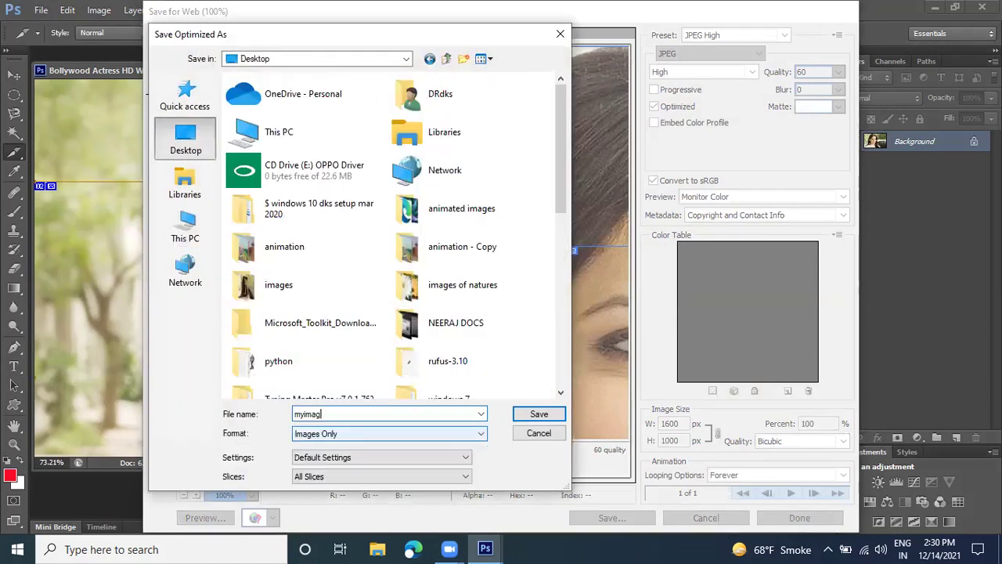
{"action": "left_click", "coordinate": [539, 413]}
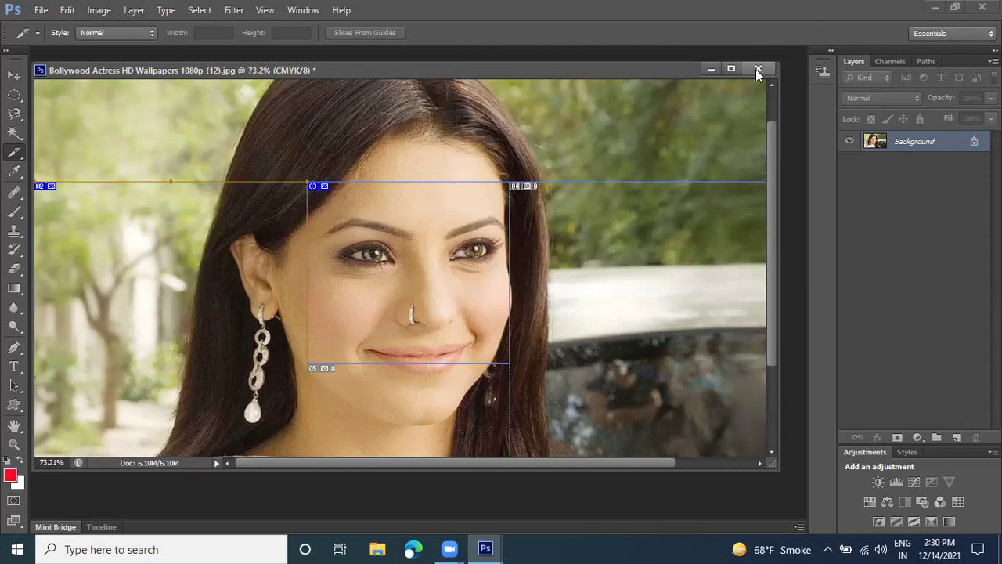
Step: Minimize the portrait window and browse the Desktop images folder of exported slices, then cancel
{"action": "left_click", "coordinate": [711, 69]}
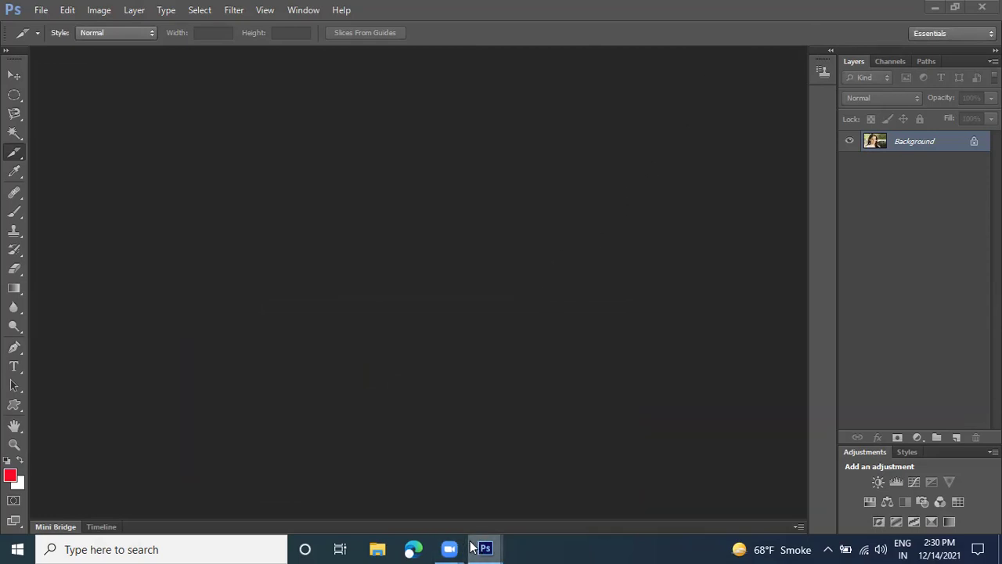
{"action": "double_click", "coordinate": [468, 384]}
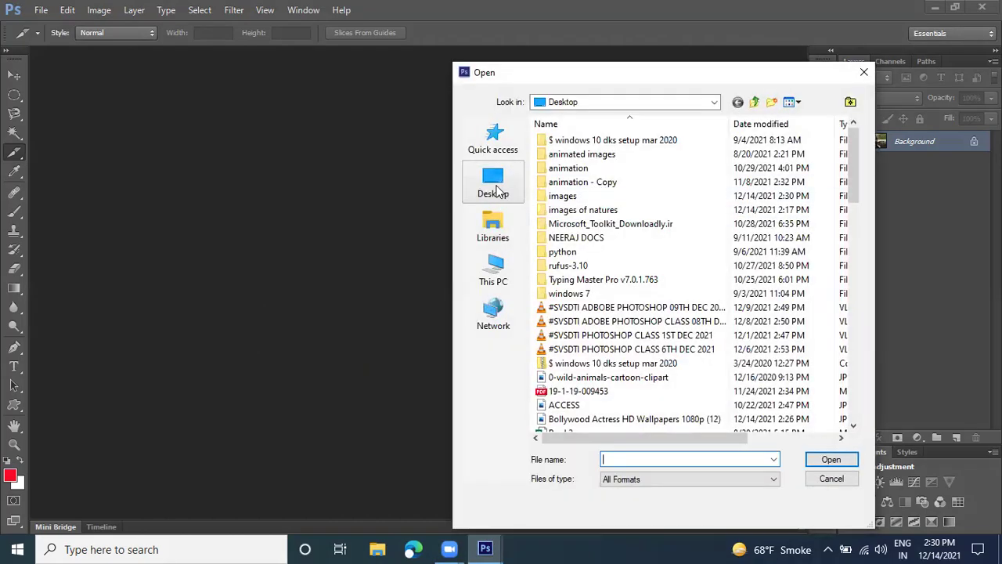
{"action": "left_click", "coordinate": [492, 190]}
{"action": "left_click_drag", "start_coordinate": [854, 149], "coordinate": [864, 212]}
{"action": "type", "text": "i"}
{"action": "double_click", "coordinate": [629, 149]}
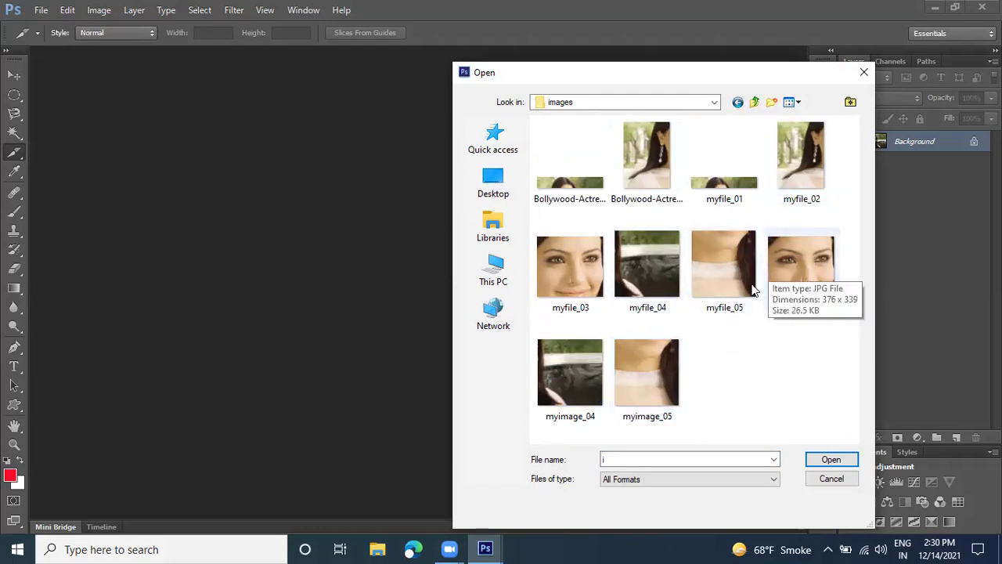
{"action": "left_click", "coordinate": [832, 479]}
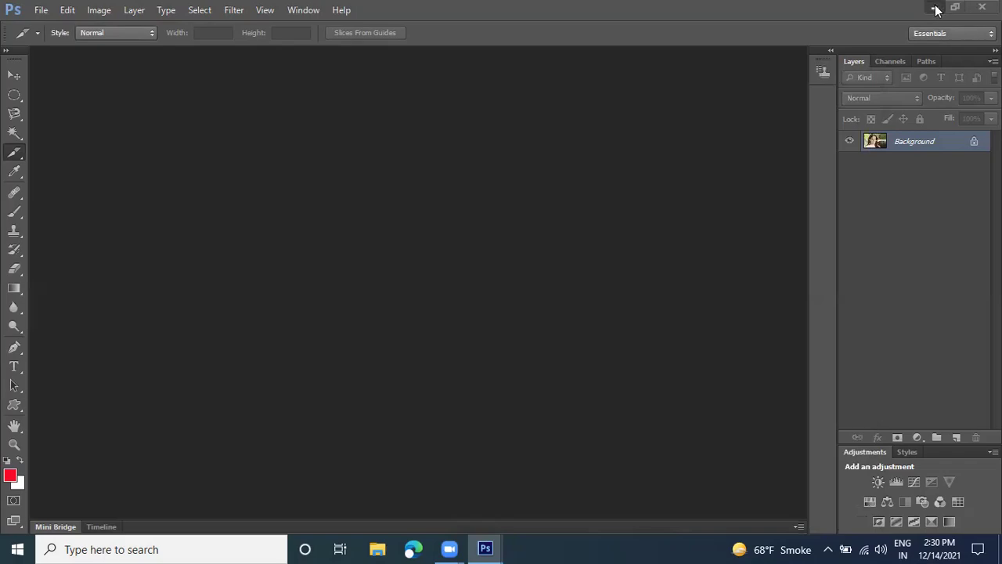
Step: Minimize Photoshop to the desktop and select the Bollywood Actress wallpaper file
{"action": "left_click", "coordinate": [935, 7]}
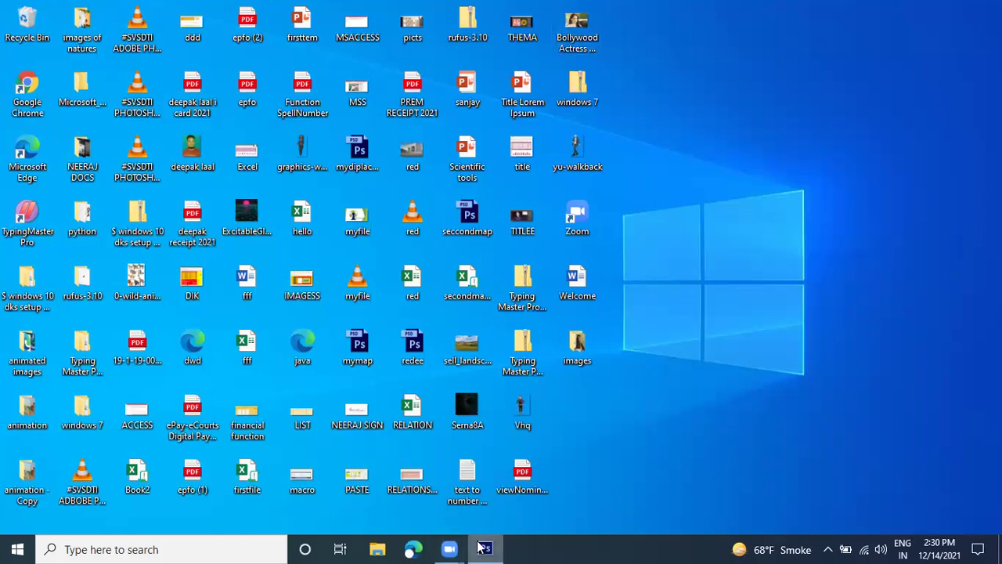
{"action": "mouse_move", "coordinate": [458, 548]}
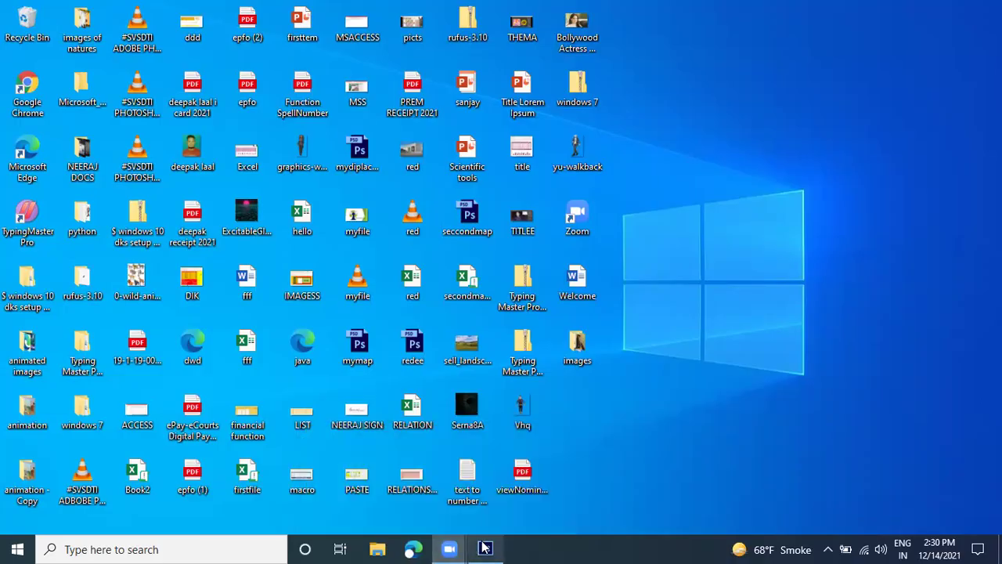
{"action": "left_click", "coordinate": [484, 546]}
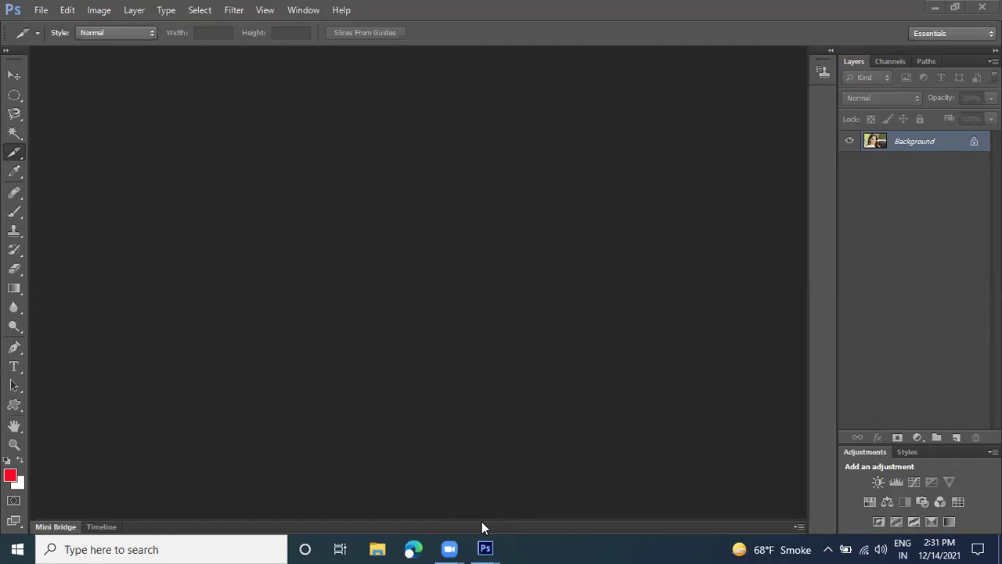
{"action": "left_click", "coordinate": [600, 170]}
{"action": "left_click", "coordinate": [935, 7]}
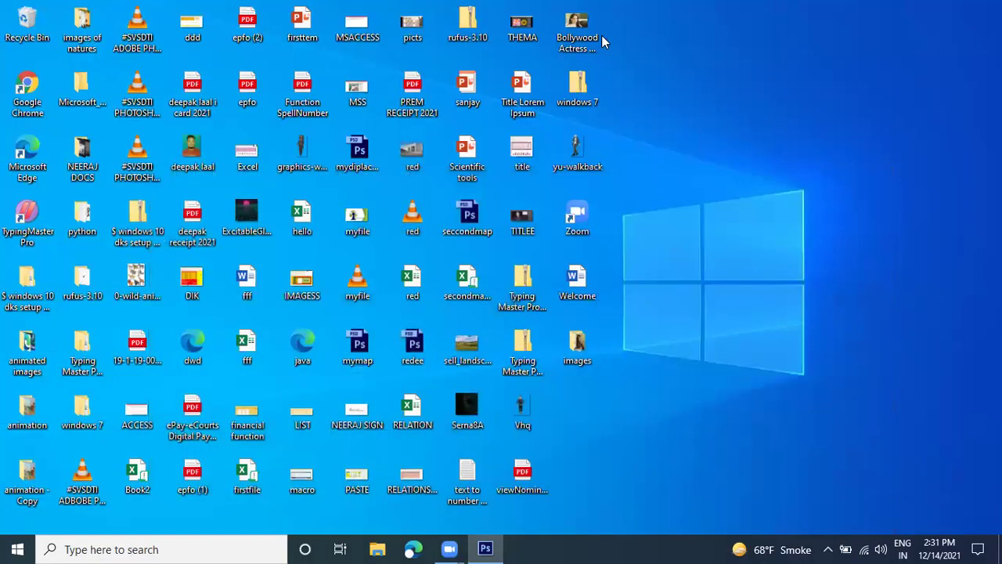
{"action": "left_click", "coordinate": [578, 36]}
Step: View the Bollywood Actress wallpaper in Photos, then minimize it and reselect the desktop file
{"action": "double_click", "coordinate": [582, 43]}
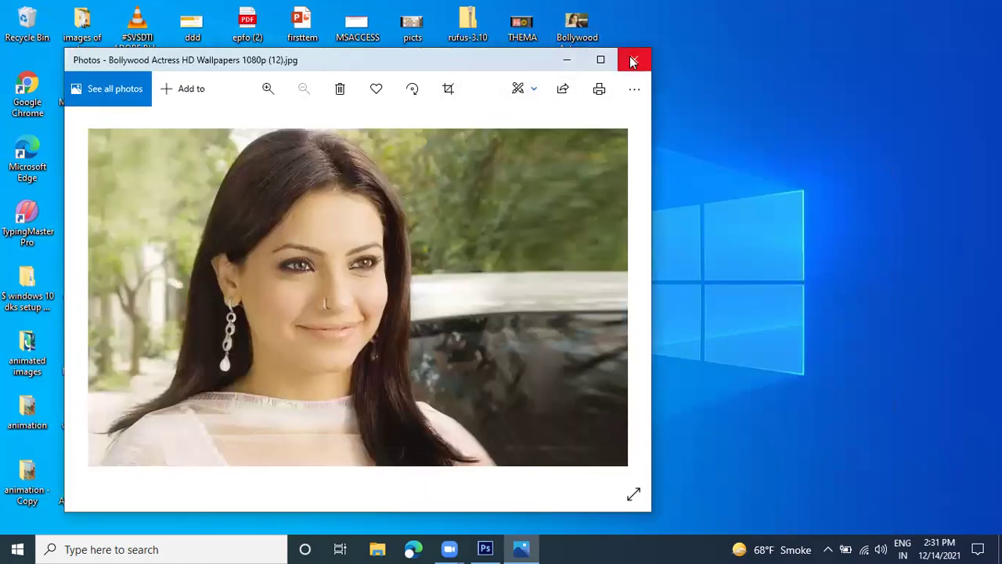
{"action": "left_click_drag", "start_coordinate": [517, 59], "coordinate": [526, 40]}
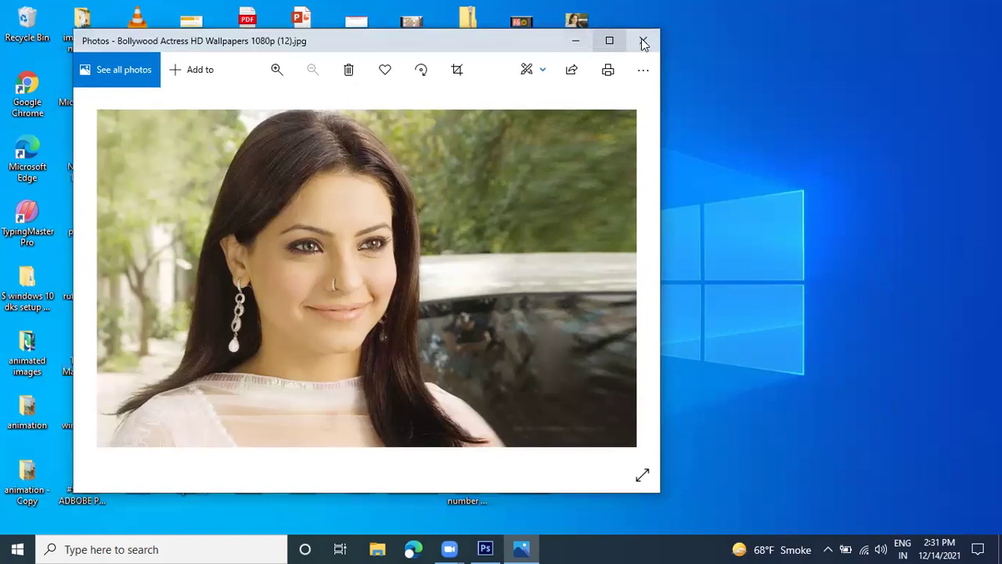
{"action": "left_click", "coordinate": [576, 41]}
{"action": "left_click", "coordinate": [577, 40]}
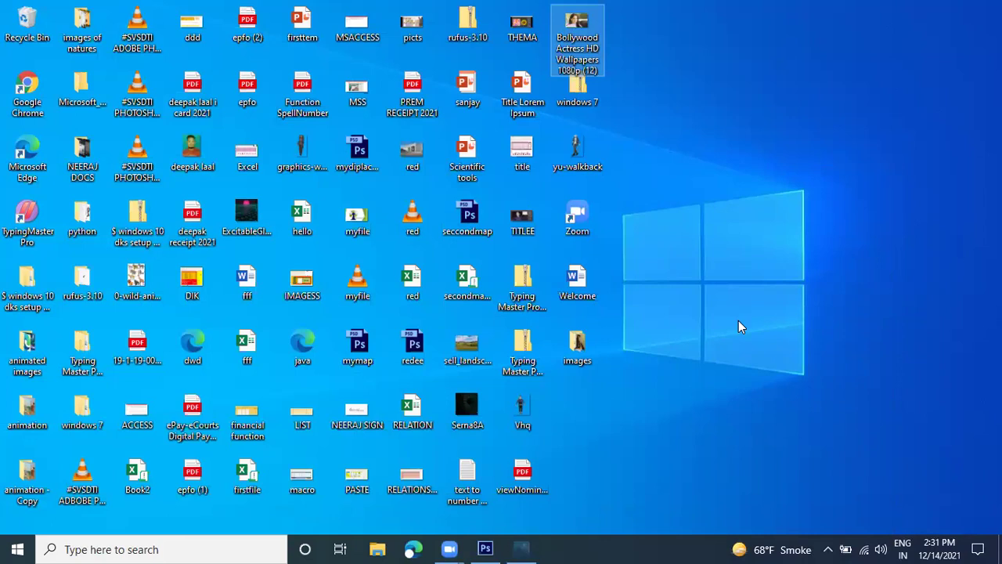
Step: Open the wallpaper in Internet Explorer through Open with > Choose another app > More apps
{"action": "right_click", "coordinate": [558, 25]}
{"action": "mouse_move", "coordinate": [750, 290]}
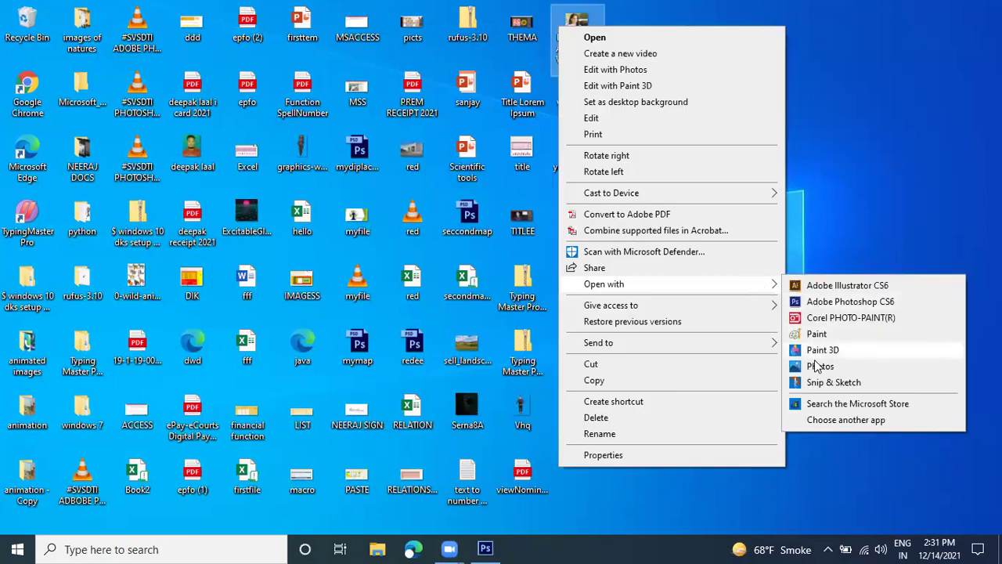
{"action": "left_click", "coordinate": [818, 422]}
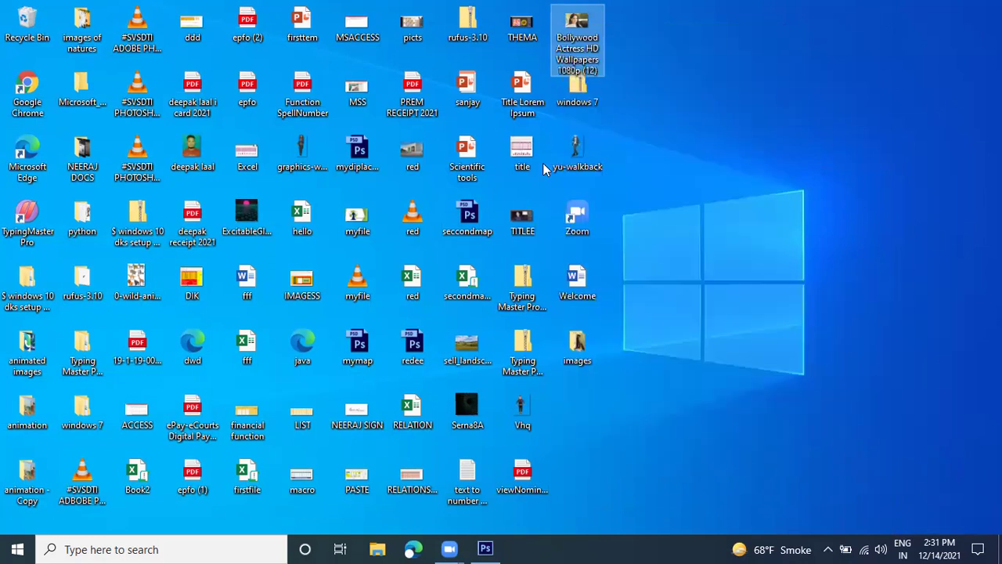
{"action": "scroll", "coordinate": [630, 295], "scroll_direction": "down", "scroll_amount": 4}
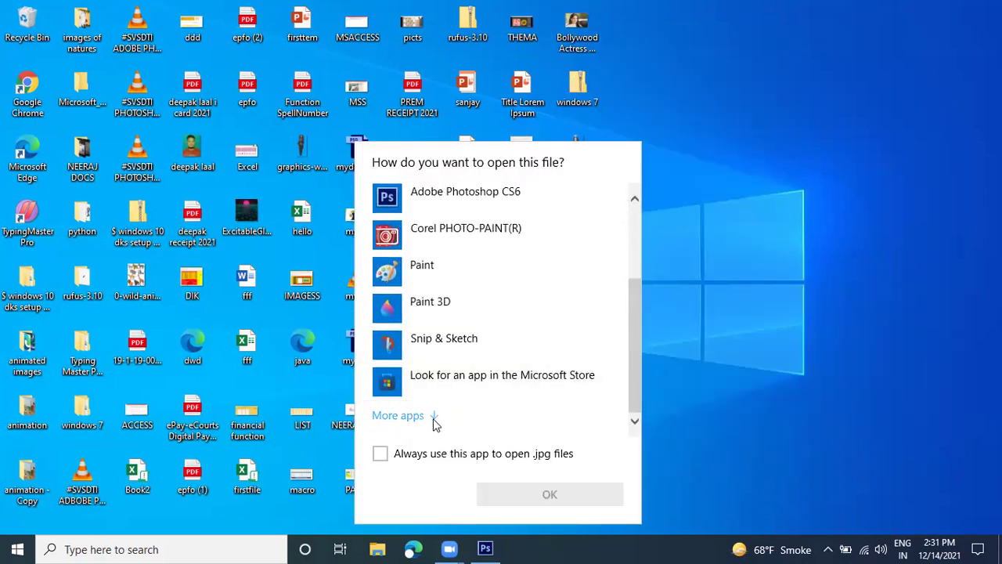
{"action": "left_click", "coordinate": [434, 420]}
{"action": "scroll", "coordinate": [413, 362], "scroll_direction": "down", "scroll_amount": 4}
{"action": "scroll", "coordinate": [413, 362], "scroll_direction": "down", "scroll_amount": 2}
{"action": "left_click", "coordinate": [415, 368]}
{"action": "scroll", "coordinate": [532, 410], "scroll_direction": "down", "scroll_amount": 5}
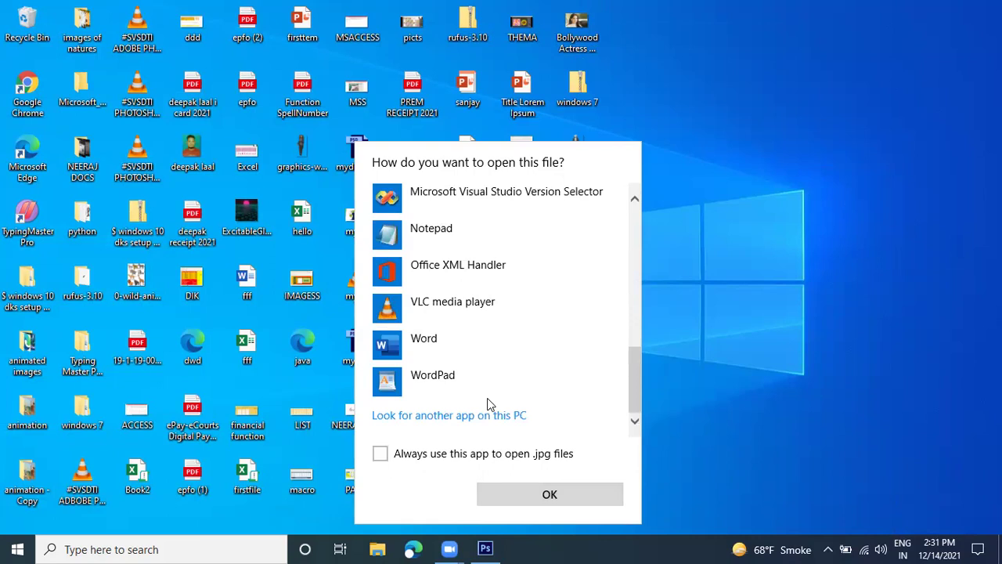
{"action": "key", "text": "Return"}
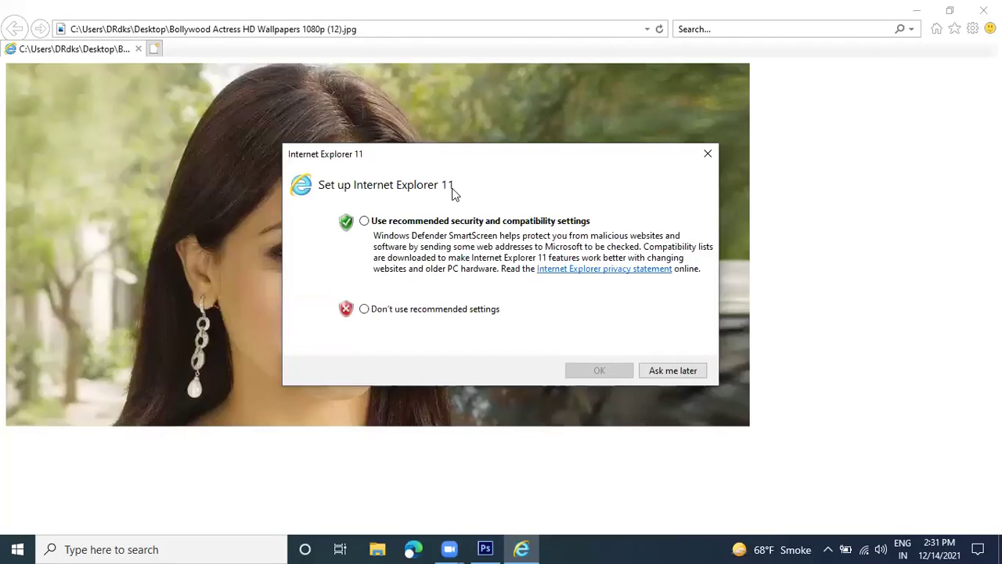
Step: Postpone the IE setup, dismiss the Edge notice and view the wallpaper at full size
{"action": "left_click", "coordinate": [652, 371]}
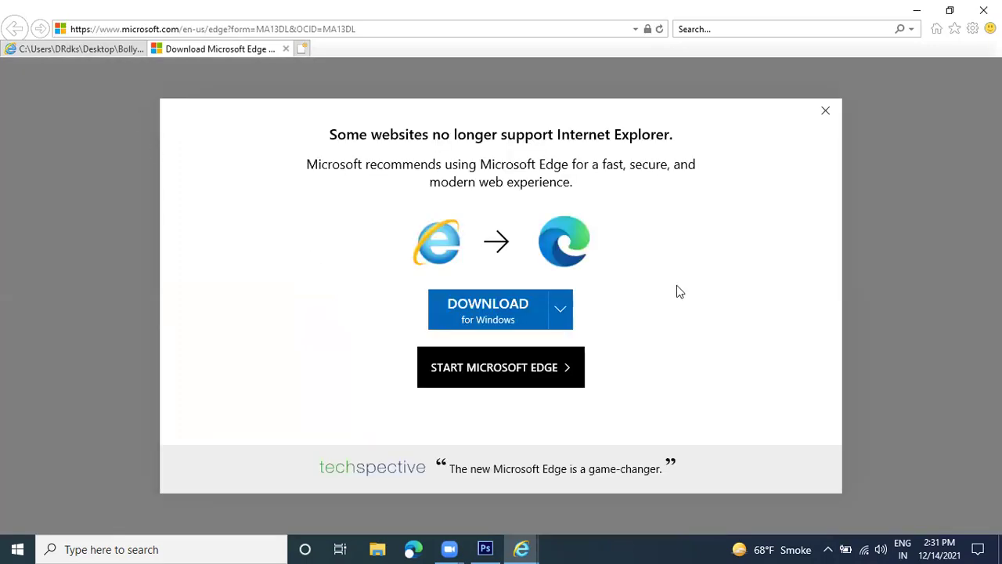
{"action": "left_click", "coordinate": [827, 114]}
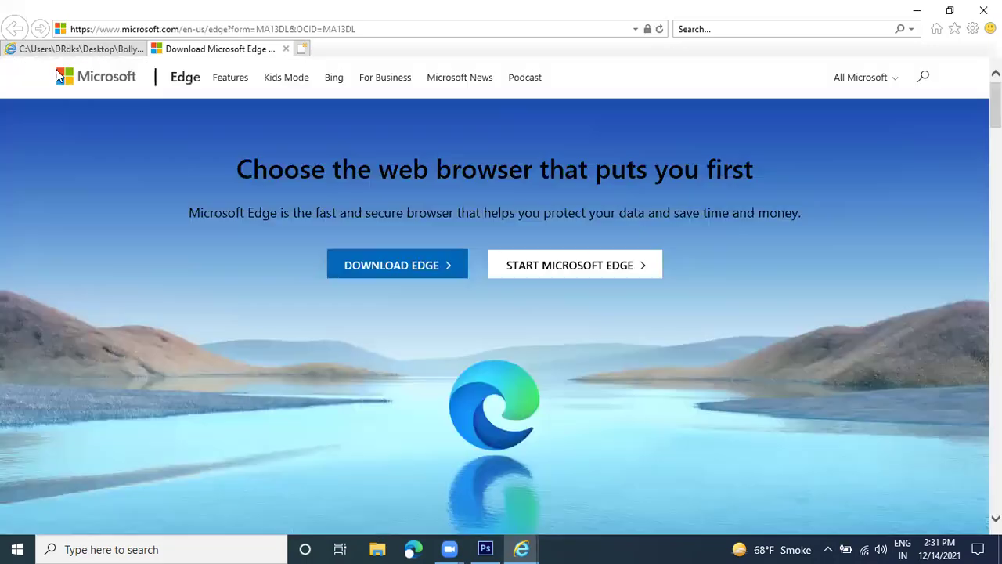
{"action": "left_click", "coordinate": [96, 52]}
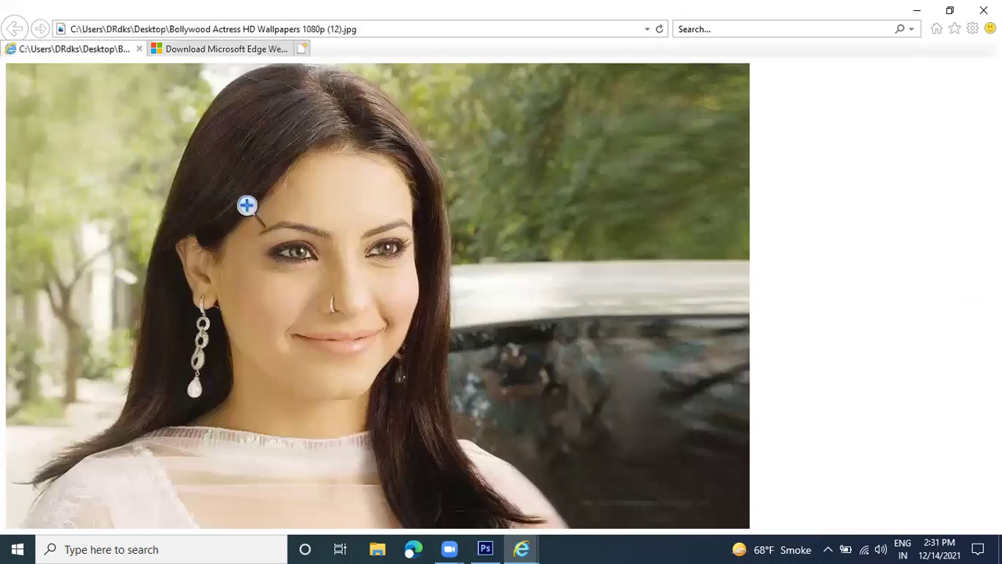
{"action": "left_click", "coordinate": [129, 116]}
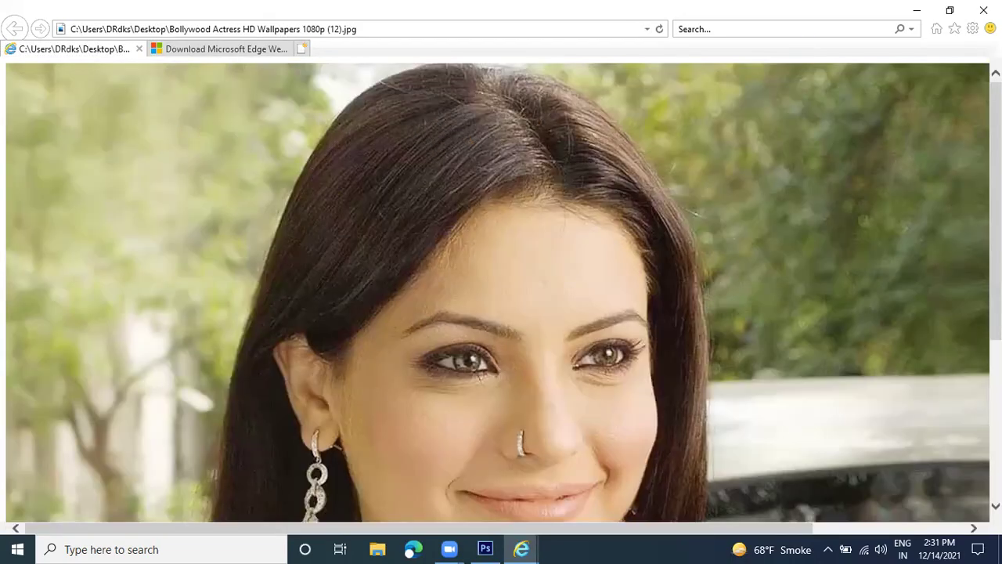
Step: Close Internet Explorer with all its tabs and bring Photoshop back
{"action": "left_click", "coordinate": [984, 10]}
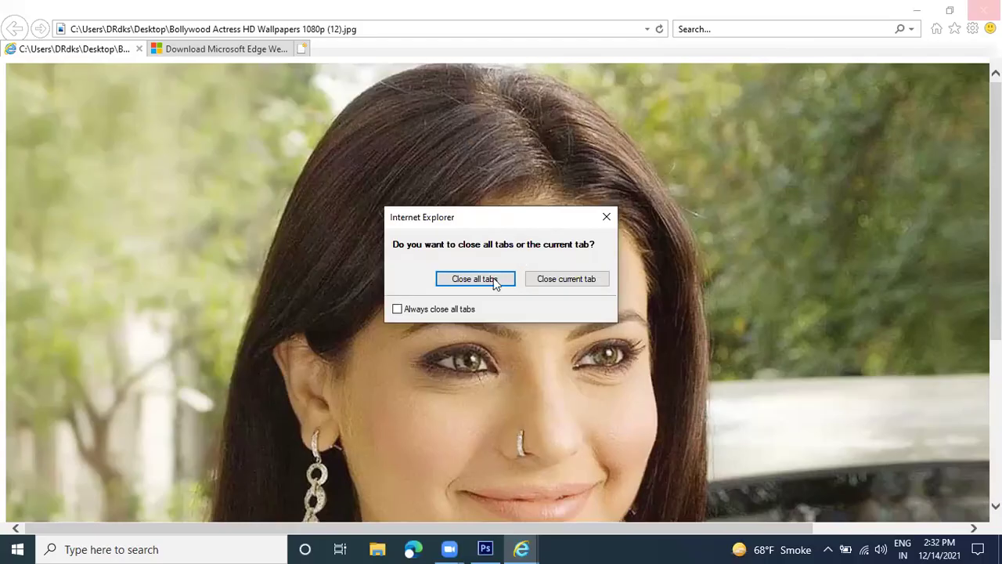
{"action": "left_click", "coordinate": [485, 279]}
{"action": "left_click", "coordinate": [485, 548]}
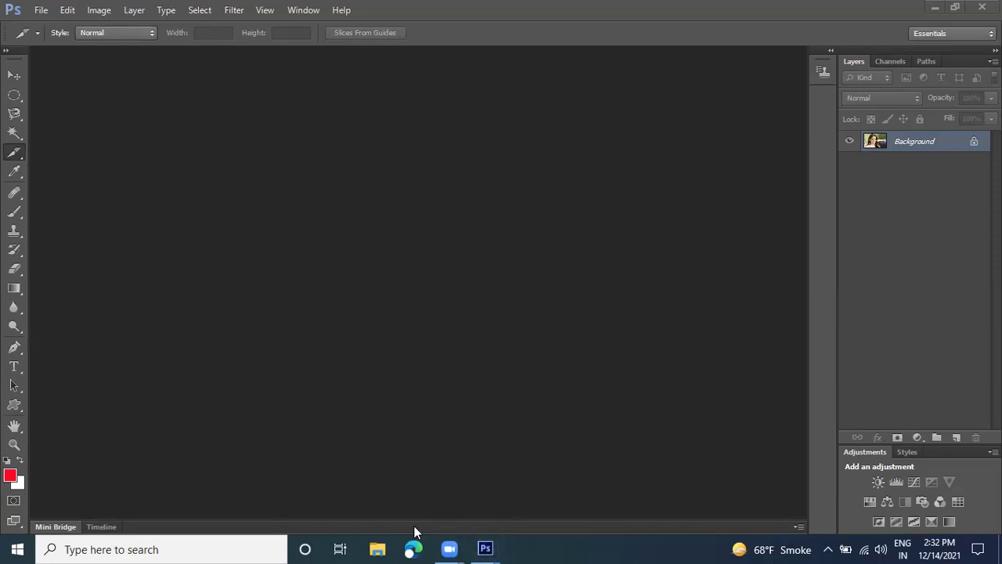
Step: Close the wallpaper document in Photoshop without saving changes
{"action": "mouse_move", "coordinate": [485, 548]}
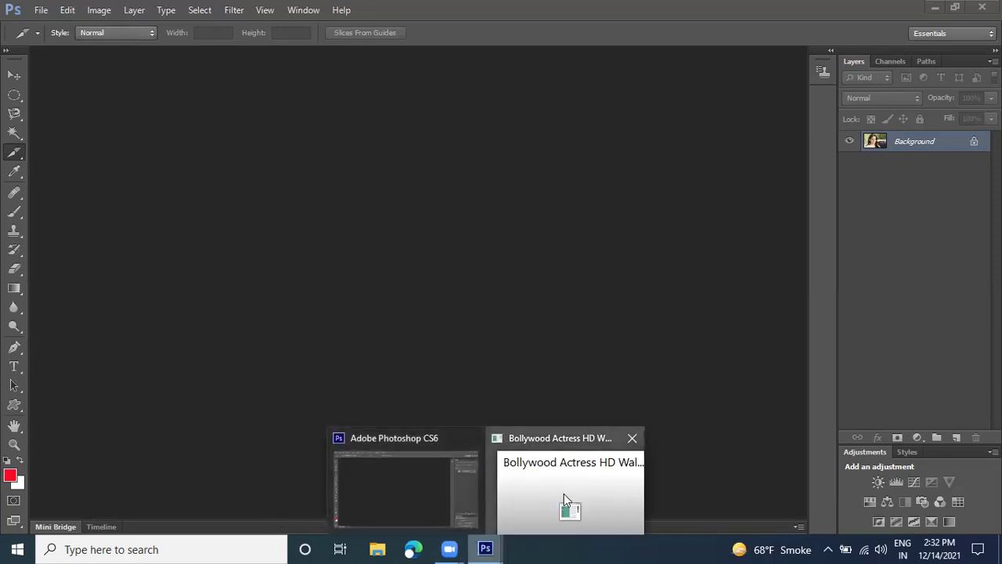
{"action": "left_click", "coordinate": [564, 493]}
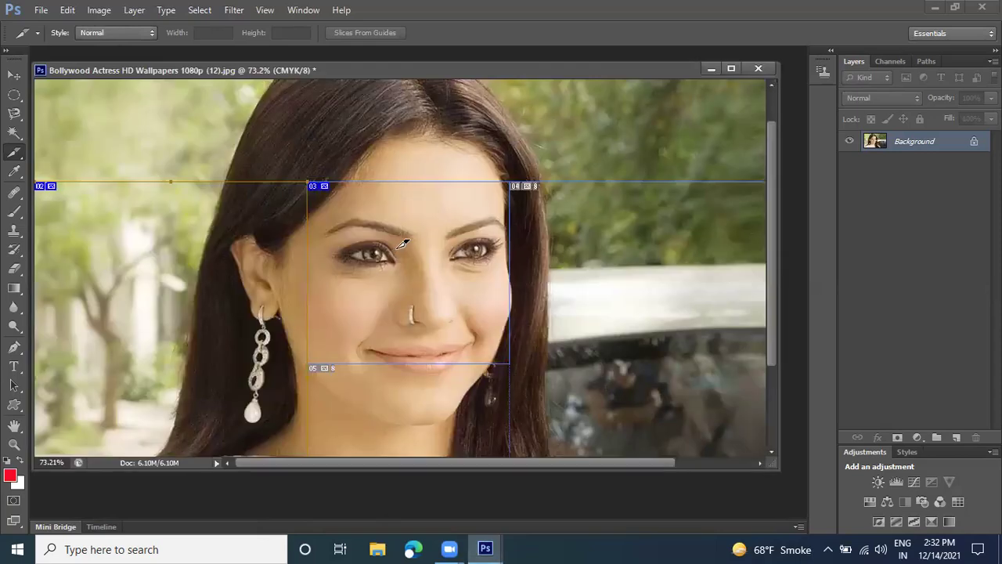
{"action": "left_click", "coordinate": [14, 171]}
{"action": "left_click_drag", "start_coordinate": [14, 152], "coordinate": [89, 166]}
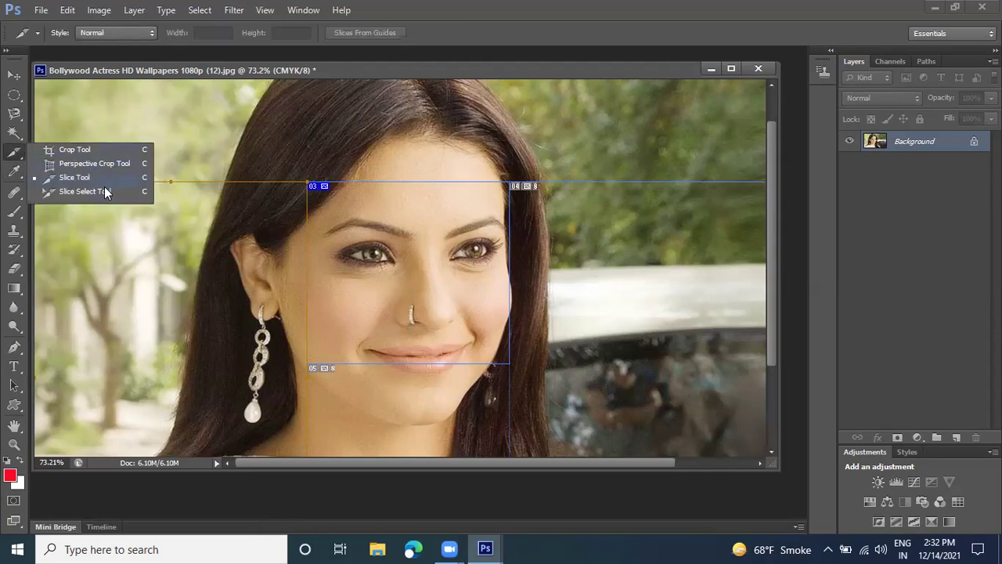
{"action": "left_click", "coordinate": [762, 69]}
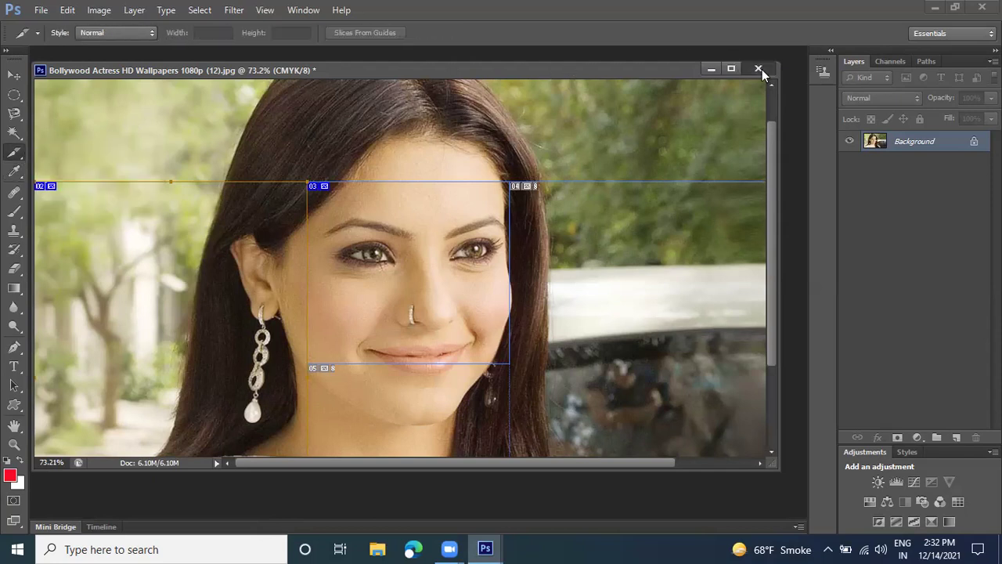
{"action": "left_click", "coordinate": [505, 215]}
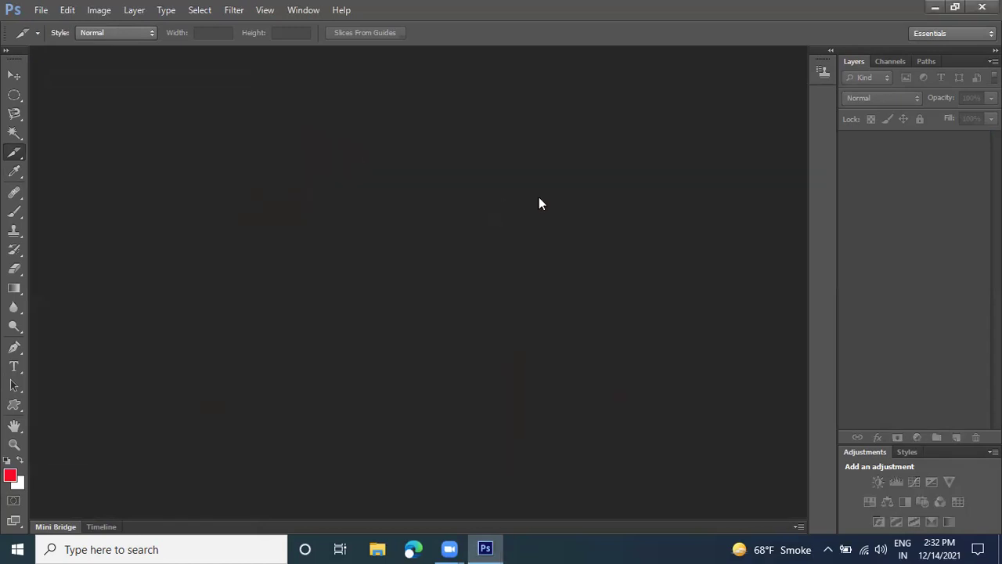
Step: Open vidya-balan.jpg from the images of natures folder
{"action": "double_click", "coordinate": [537, 202]}
{"action": "double_click", "coordinate": [595, 210]}
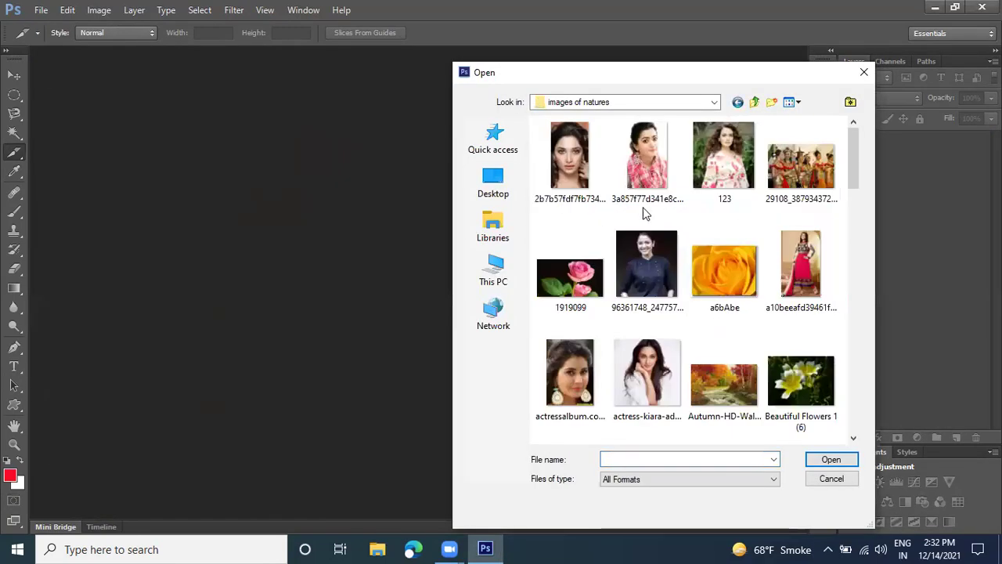
{"action": "left_click", "coordinate": [732, 279]}
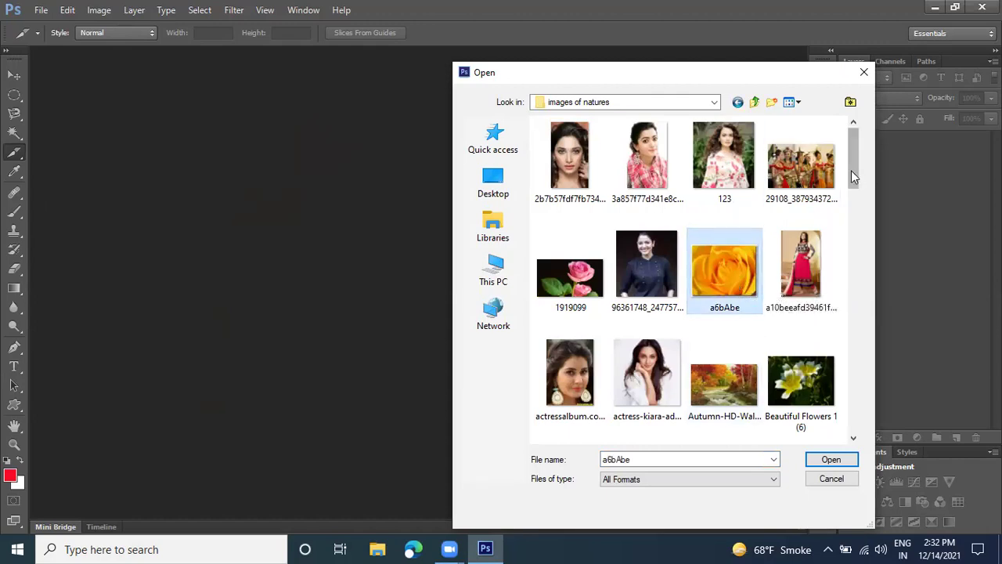
{"action": "left_click_drag", "start_coordinate": [851, 173], "coordinate": [852, 398]}
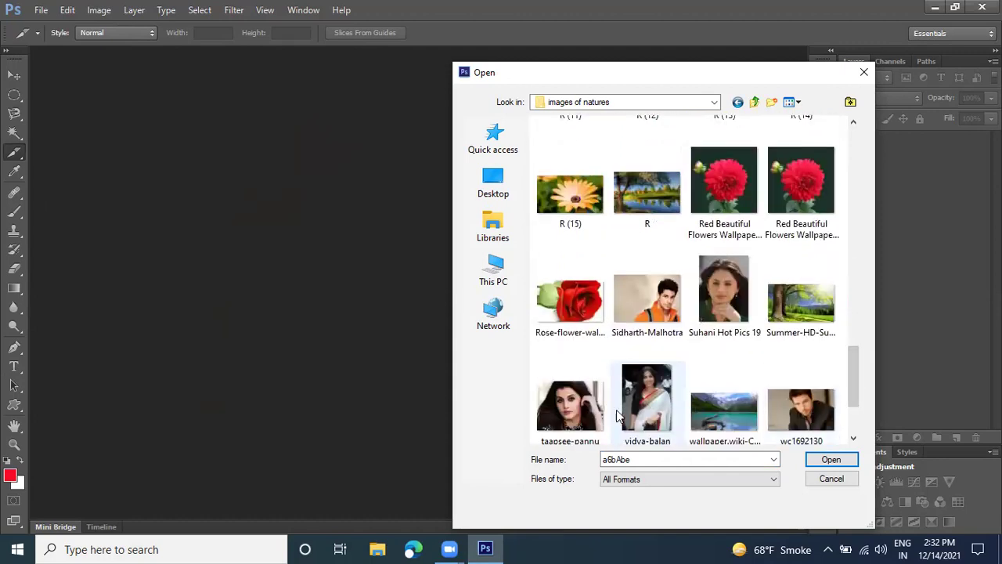
{"action": "left_click", "coordinate": [653, 395]}
{"action": "double_click", "coordinate": [653, 394]}
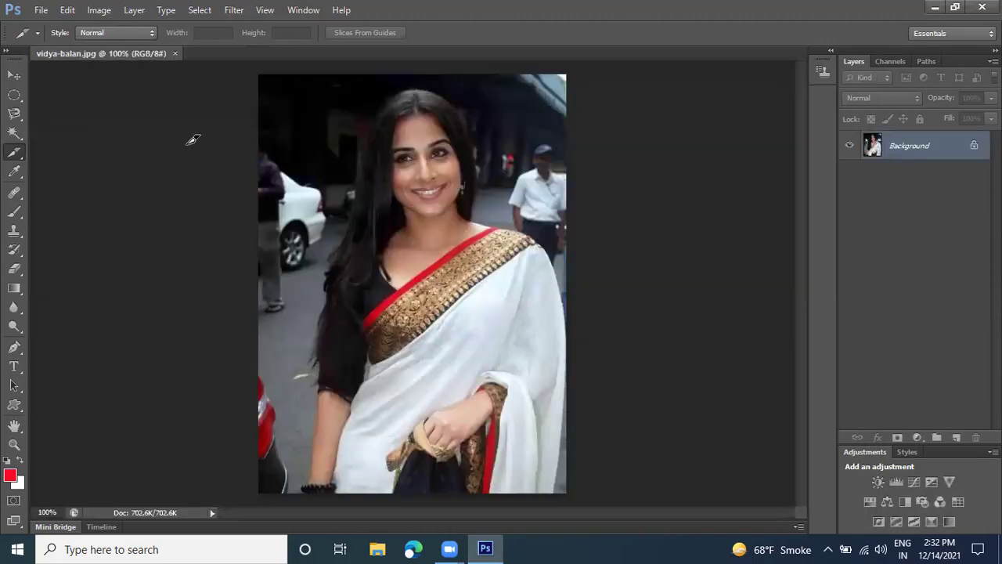
Step: Crop vidya-balan.jpg to her face and shoulders with the Crop Tool
{"action": "right_click", "coordinate": [21, 153]}
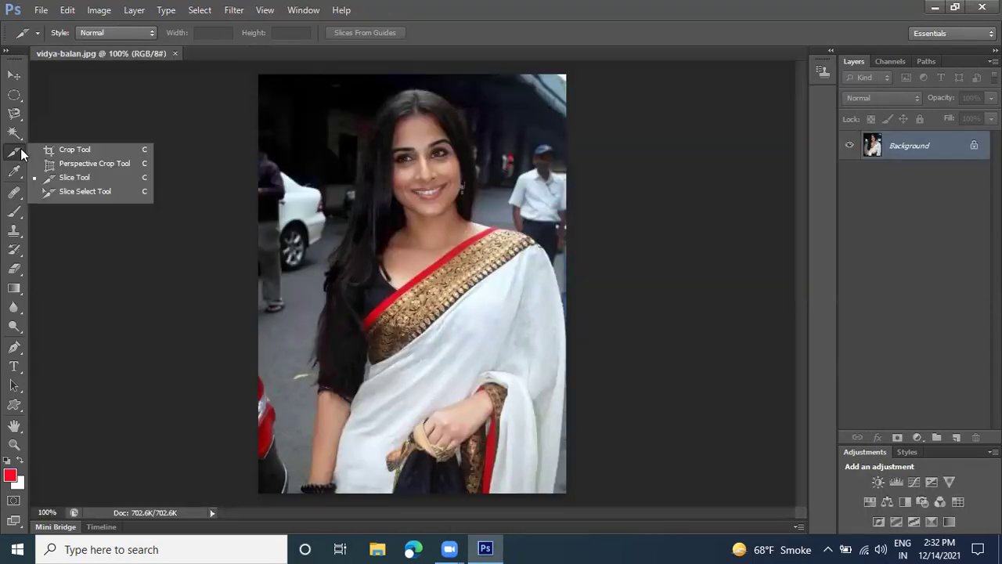
{"action": "left_click", "coordinate": [75, 151]}
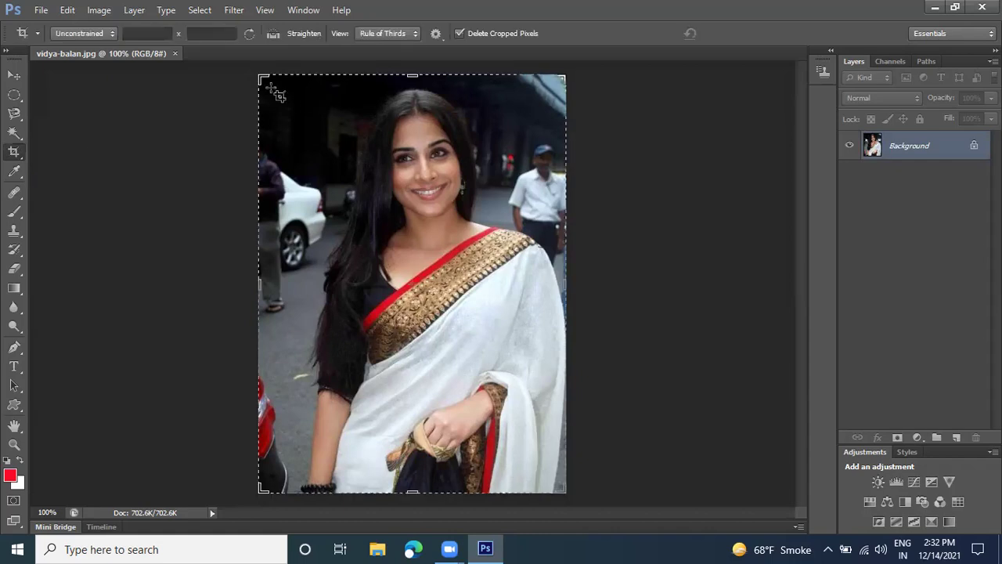
{"action": "left_click_drag", "start_coordinate": [353, 91], "coordinate": [505, 275]}
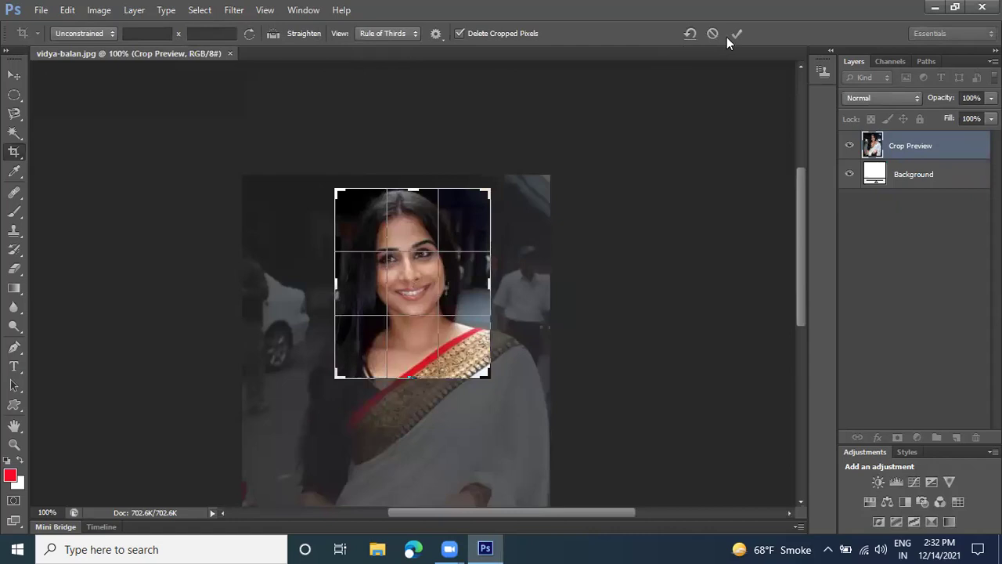
{"action": "left_click", "coordinate": [736, 34]}
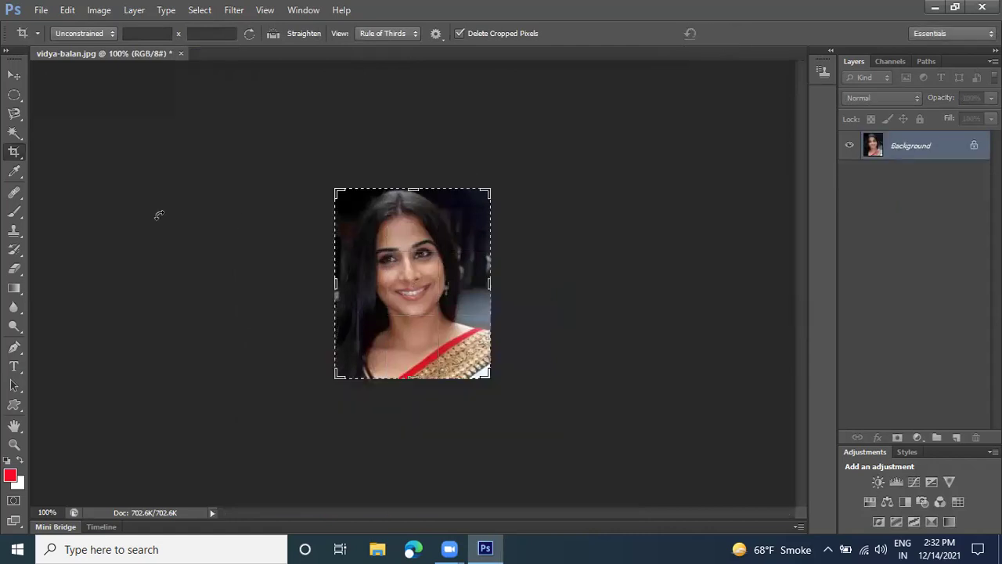
Step: Close vidya-balan.jpg without saving and bring up the Open dialog with Ctrl+O
{"action": "right_click", "coordinate": [18, 157]}
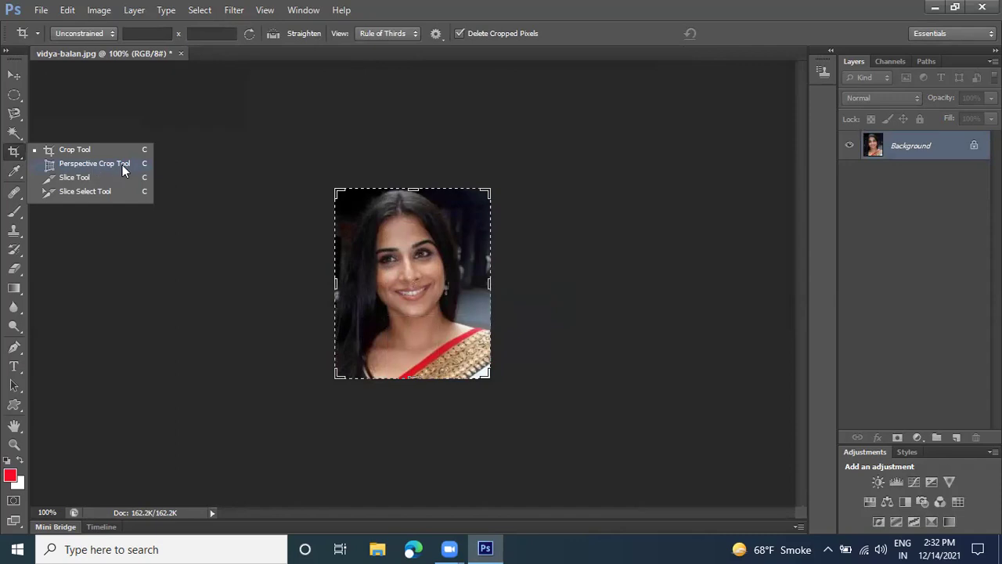
{"action": "left_click", "coordinate": [181, 54]}
{"action": "left_click", "coordinate": [501, 214]}
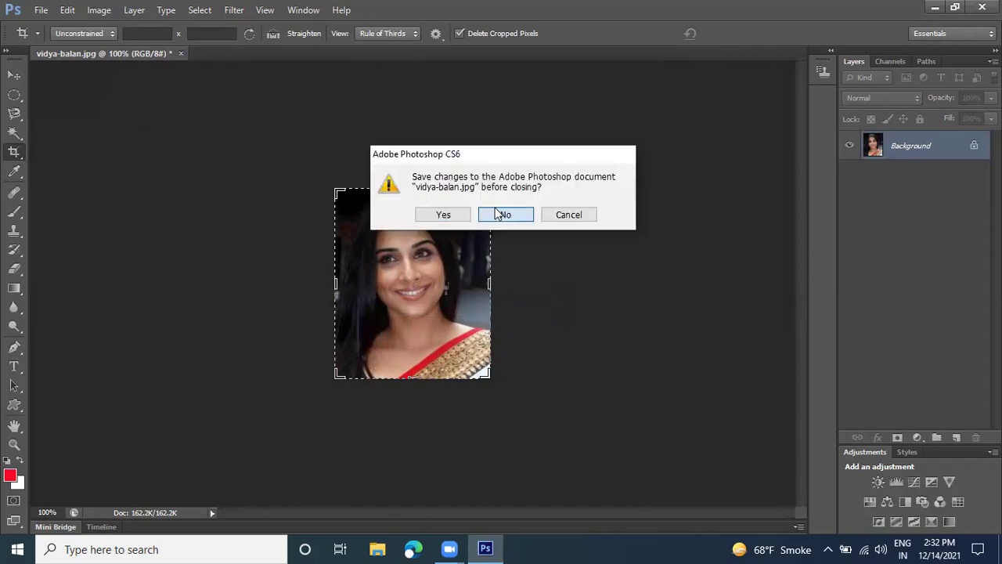
{"action": "key", "text": "ctrl+o"}
Step: Open Beautiful Flowers 1 (6).jpg and outline a perspective crop around the flowers
{"action": "double_click", "coordinate": [798, 380]}
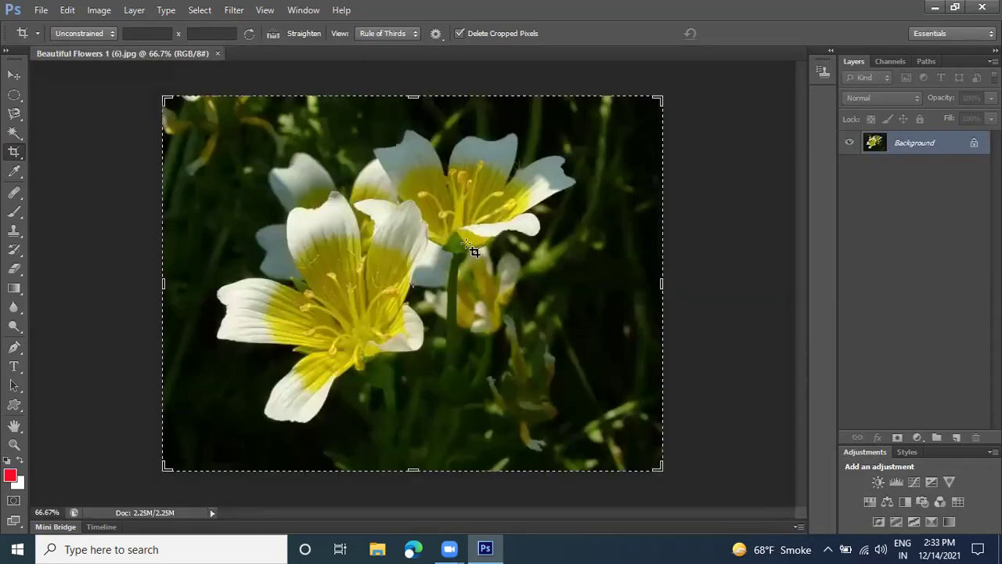
{"action": "right_click", "coordinate": [17, 155]}
{"action": "left_click", "coordinate": [49, 163]}
{"action": "left_click_drag", "start_coordinate": [198, 131], "coordinate": [592, 426]}
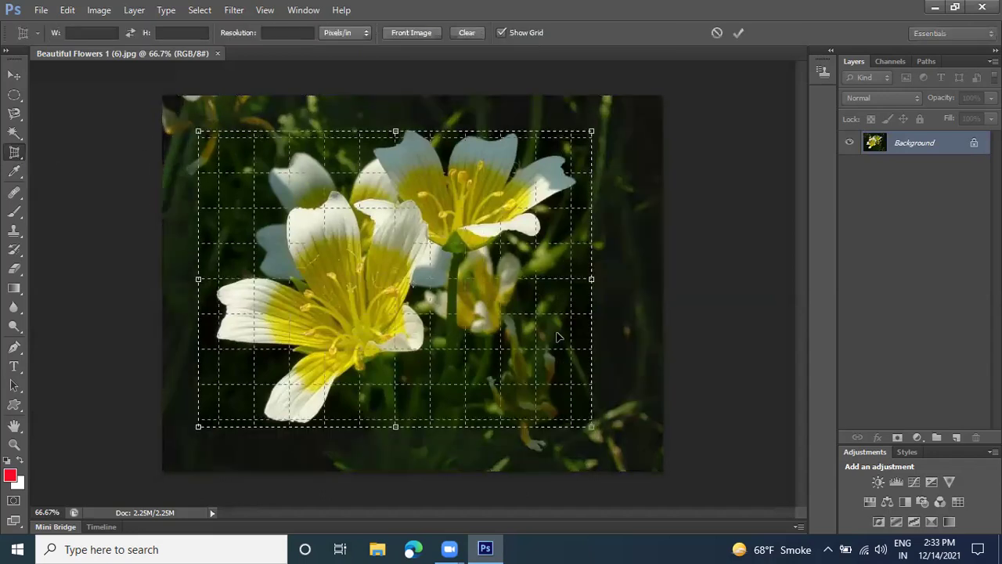
Step: Skew the crop frame's four corners into a tilted shape and apply the perspective crop
{"action": "left_click_drag", "start_coordinate": [593, 133], "coordinate": [637, 117]}
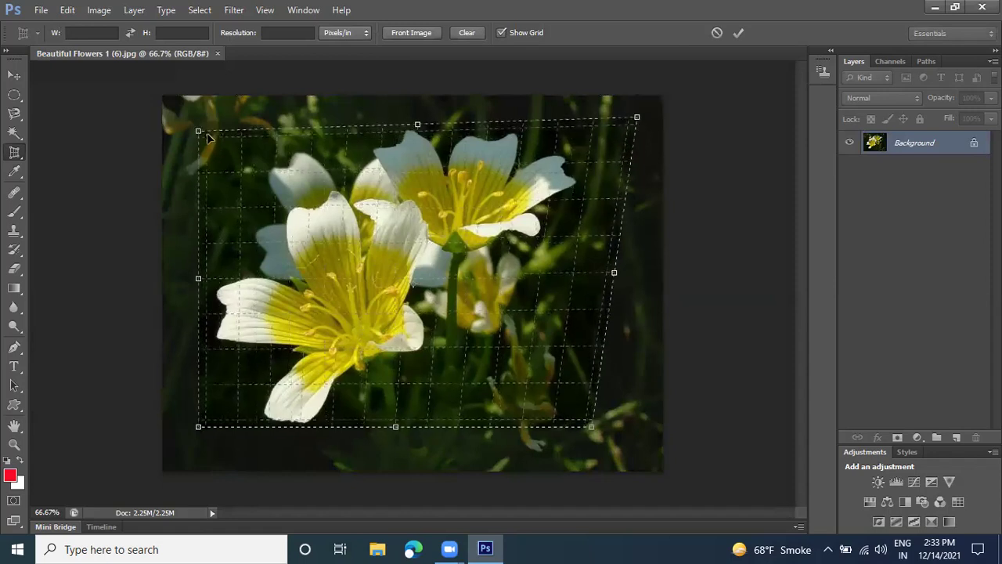
{"action": "left_click_drag", "start_coordinate": [198, 131], "coordinate": [187, 173]}
{"action": "left_click_drag", "start_coordinate": [592, 426], "coordinate": [598, 452]}
{"action": "left_click_drag", "start_coordinate": [201, 432], "coordinate": [193, 399]}
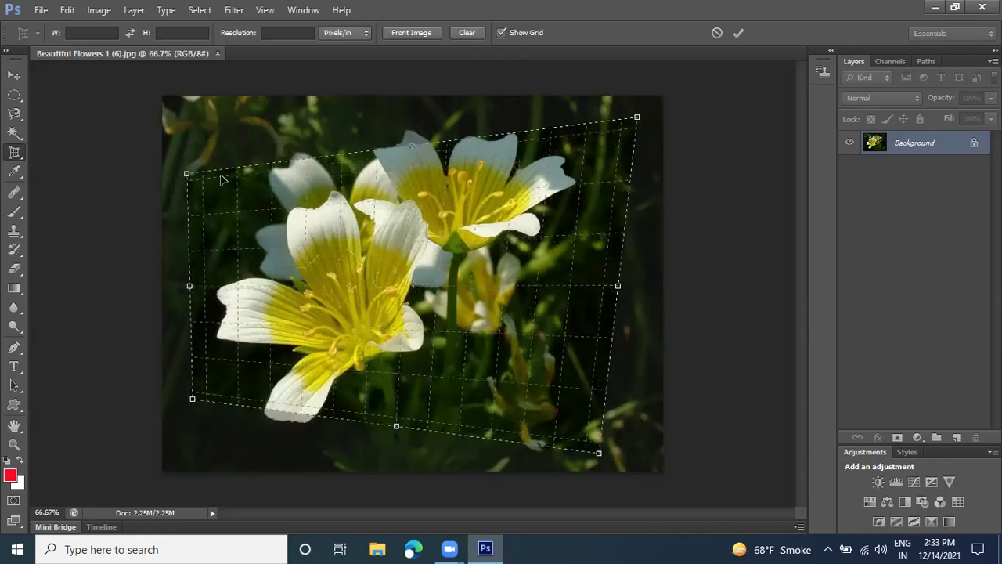
{"action": "mouse_move", "coordinate": [187, 173]}
{"action": "left_mouse_down"}
{"action": "mouse_move", "coordinate": [200, 171]}
{"action": "mouse_move", "coordinate": [194, 165]}
{"action": "left_mouse_up"}
{"action": "left_click_drag", "start_coordinate": [598, 452], "coordinate": [624, 453]}
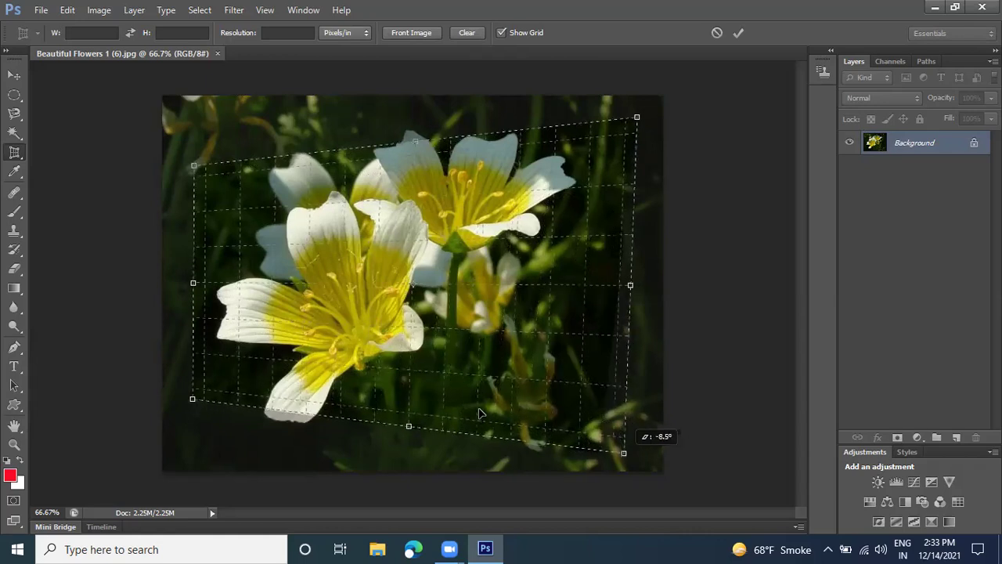
{"action": "left_click", "coordinate": [737, 33]}
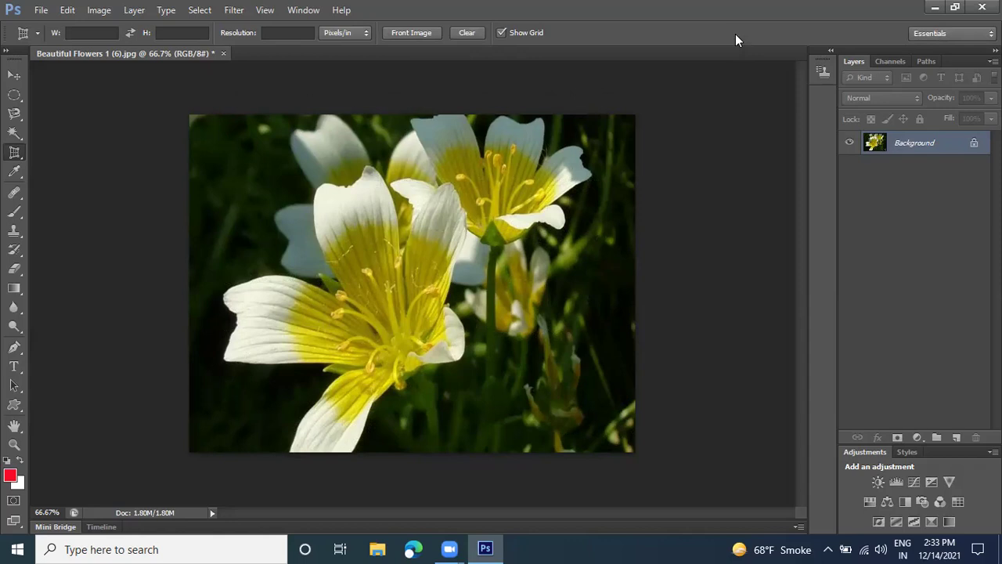
{"action": "right_click", "coordinate": [14, 152]}
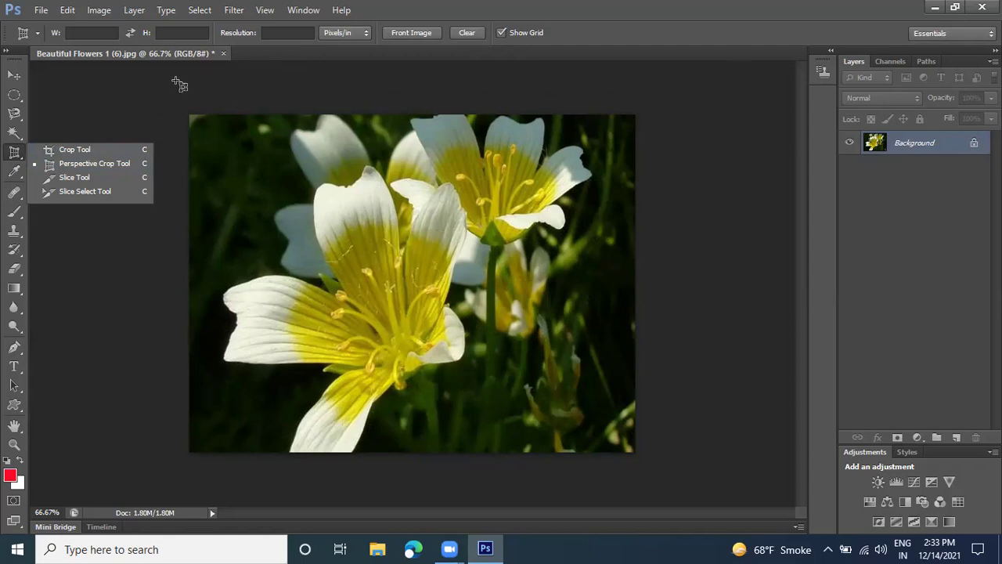
{"action": "left_click", "coordinate": [225, 56]}
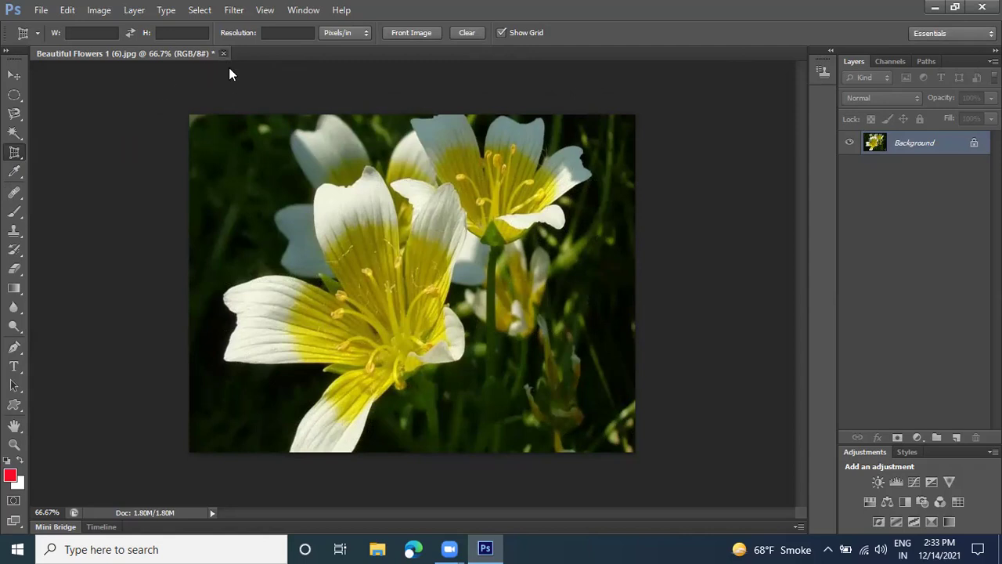
Step: Discard the flower photo's changes and open the R (13).jpg portrait
{"action": "left_click", "coordinate": [508, 218]}
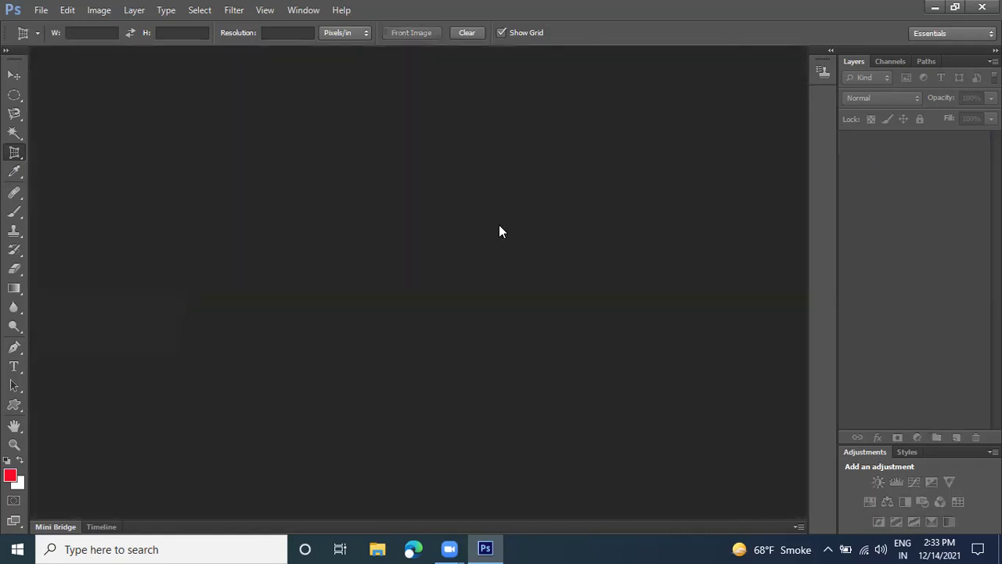
{"action": "double_click", "coordinate": [499, 225]}
{"action": "left_click", "coordinate": [717, 271]}
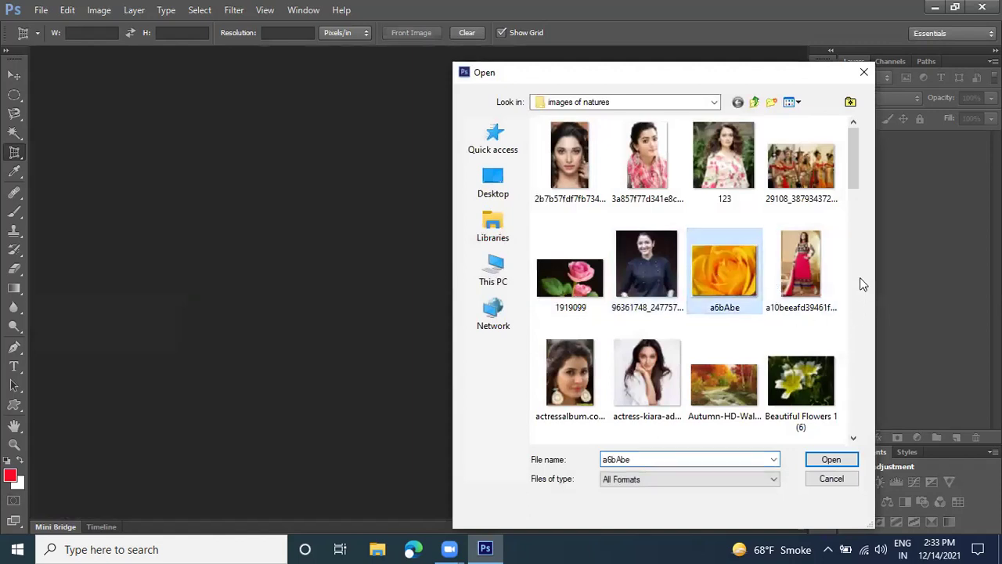
{"action": "left_click_drag", "start_coordinate": [849, 179], "coordinate": [851, 342]}
{"action": "left_click", "coordinate": [800, 287]}
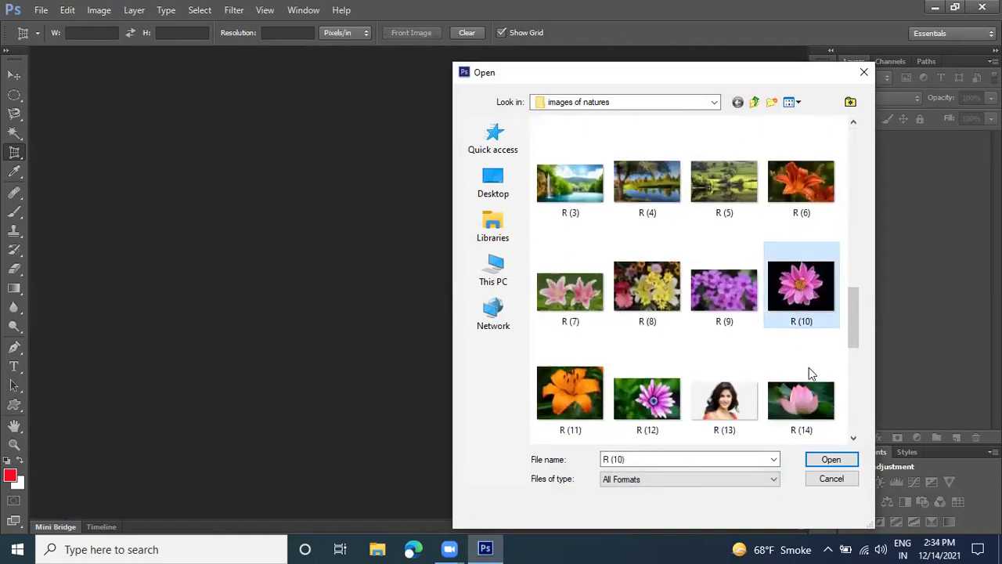
{"action": "left_click", "coordinate": [743, 410]}
{"action": "double_click", "coordinate": [742, 410]}
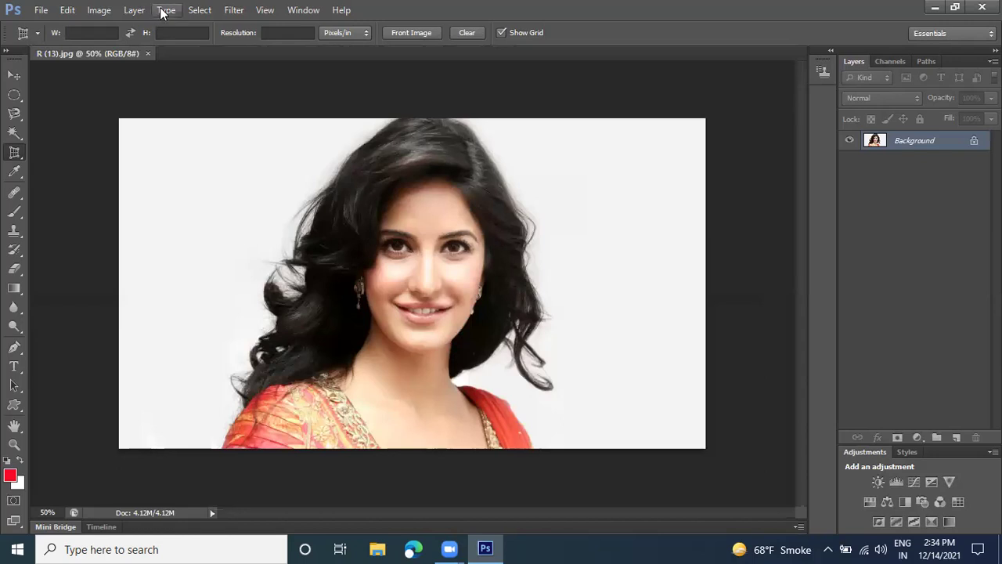
Step: Look through the Select menu without choosing, then pick the colour-sampling tool group
{"action": "left_click", "coordinate": [199, 13]}
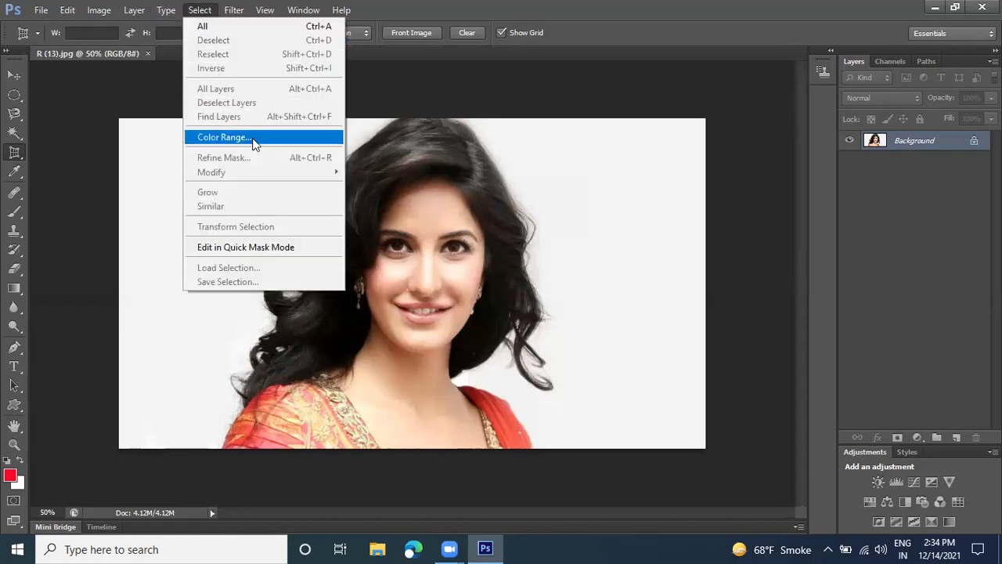
{"action": "left_click", "coordinate": [55, 143]}
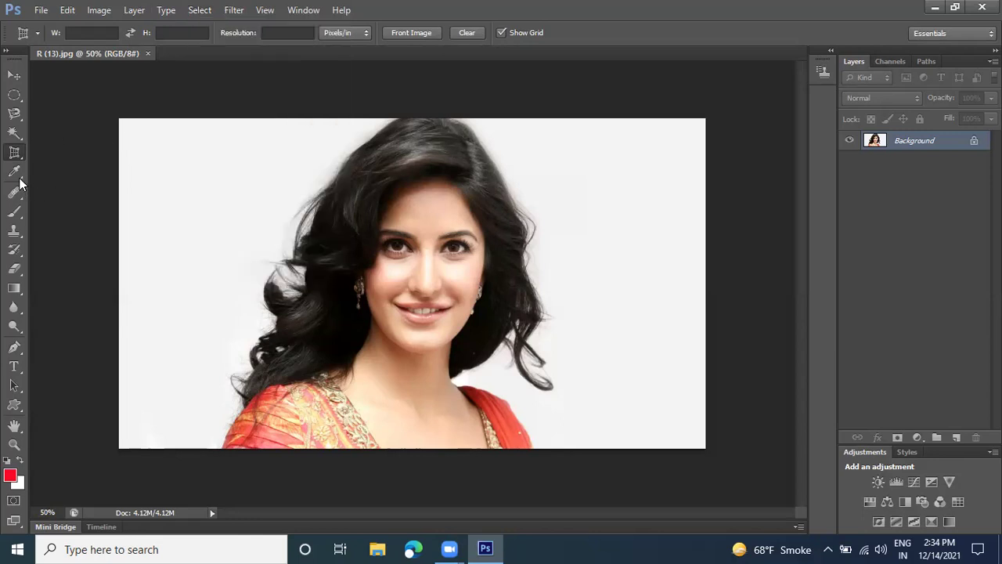
{"action": "left_click", "coordinate": [18, 180]}
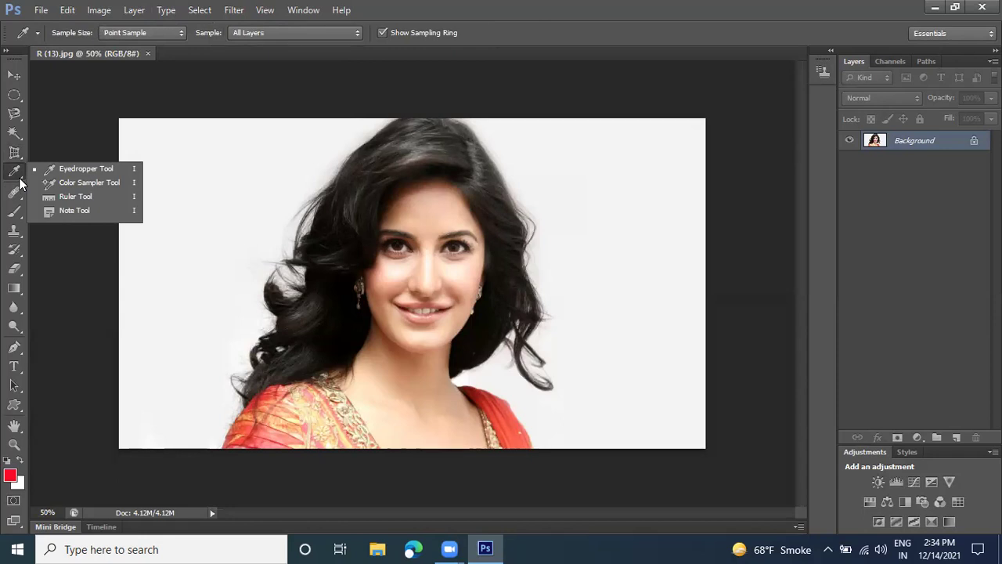
Step: With the Eyedropper, sample the cheek, the red blouse, and finally the dark brown hair
{"action": "left_click", "coordinate": [79, 169]}
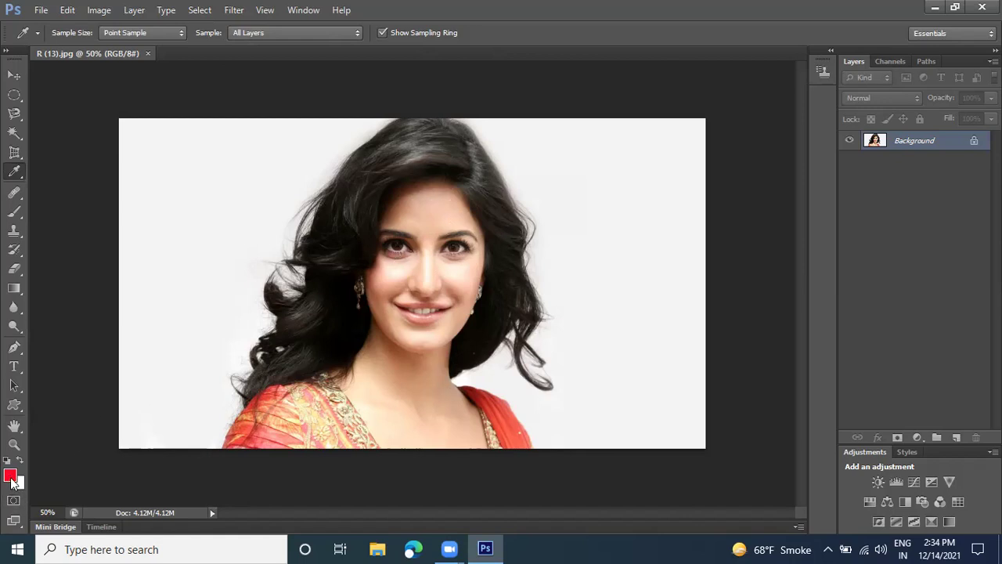
{"action": "left_click", "coordinate": [458, 279]}
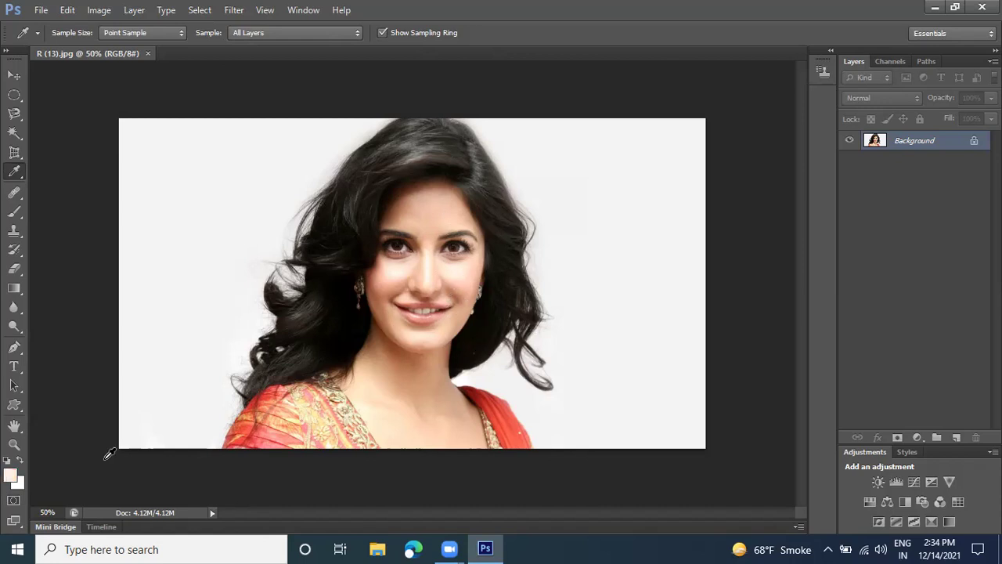
{"action": "left_click", "coordinate": [274, 433]}
{"action": "left_click", "coordinate": [383, 168]}
{"action": "right_click", "coordinate": [22, 179]}
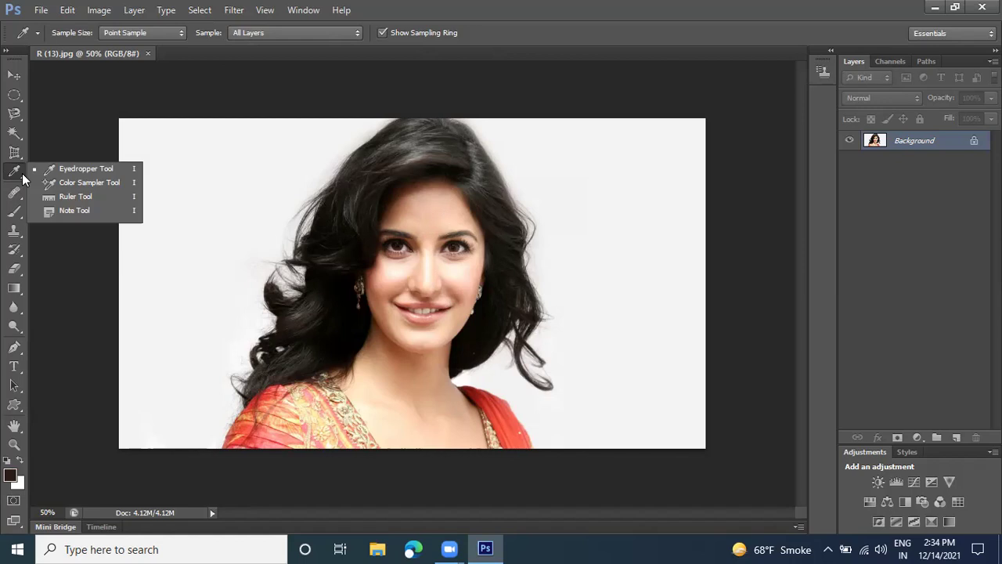
Step: Place four Color Sampler points on the forehead, lips, hairline and neck
{"action": "left_click", "coordinate": [76, 185]}
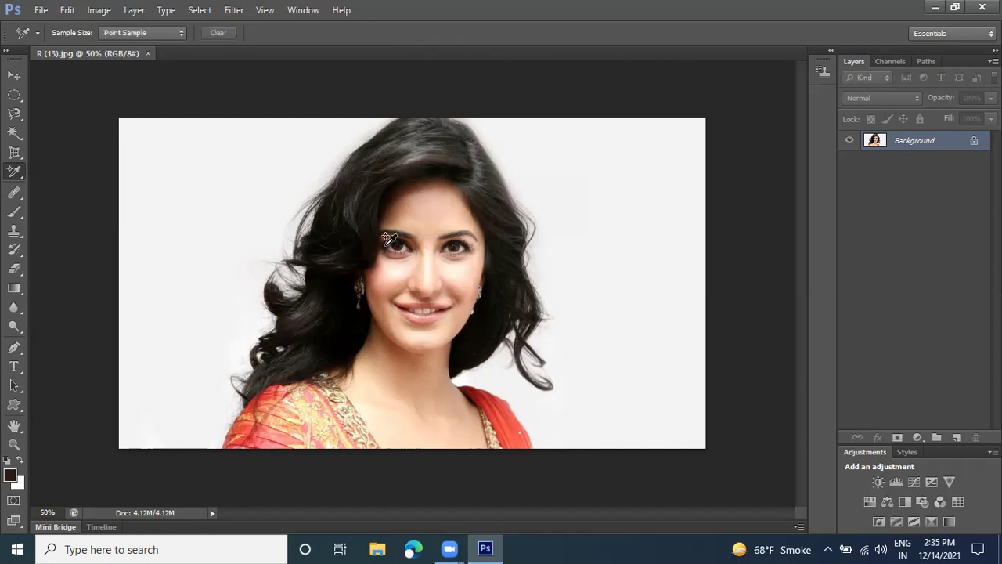
{"action": "left_click", "coordinate": [426, 216]}
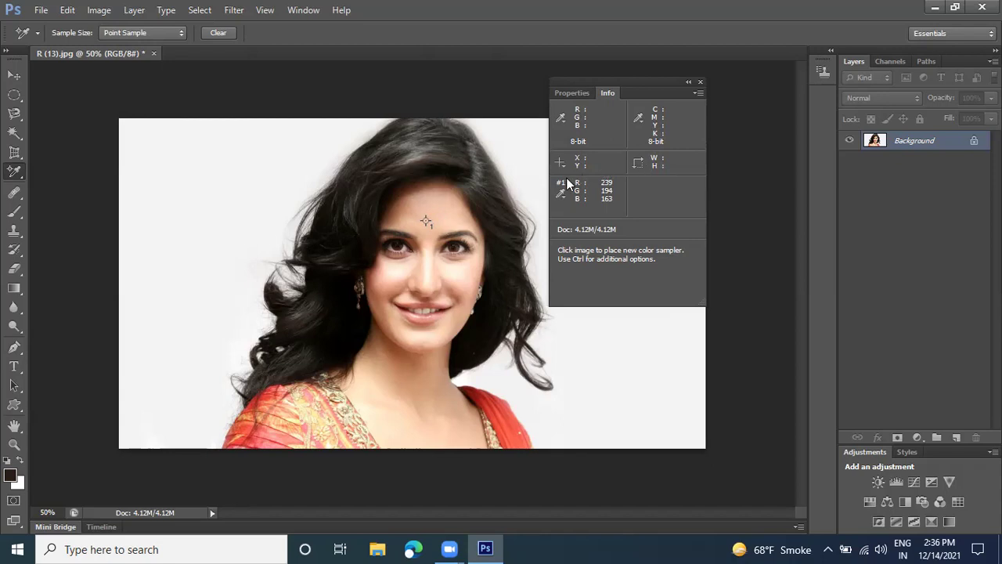
{"action": "left_click", "coordinate": [440, 310]}
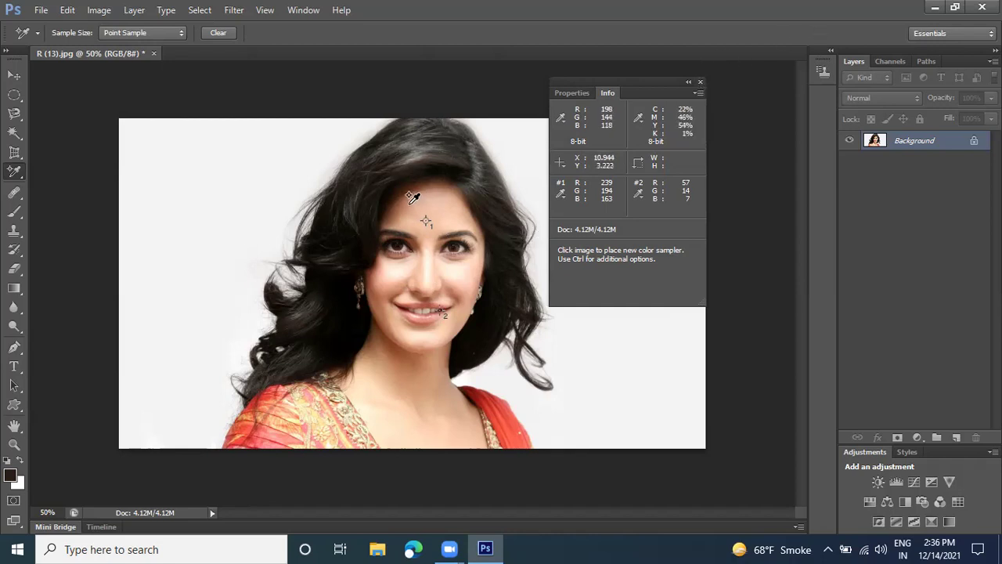
{"action": "left_click", "coordinate": [406, 205]}
{"action": "left_click", "coordinate": [405, 397]}
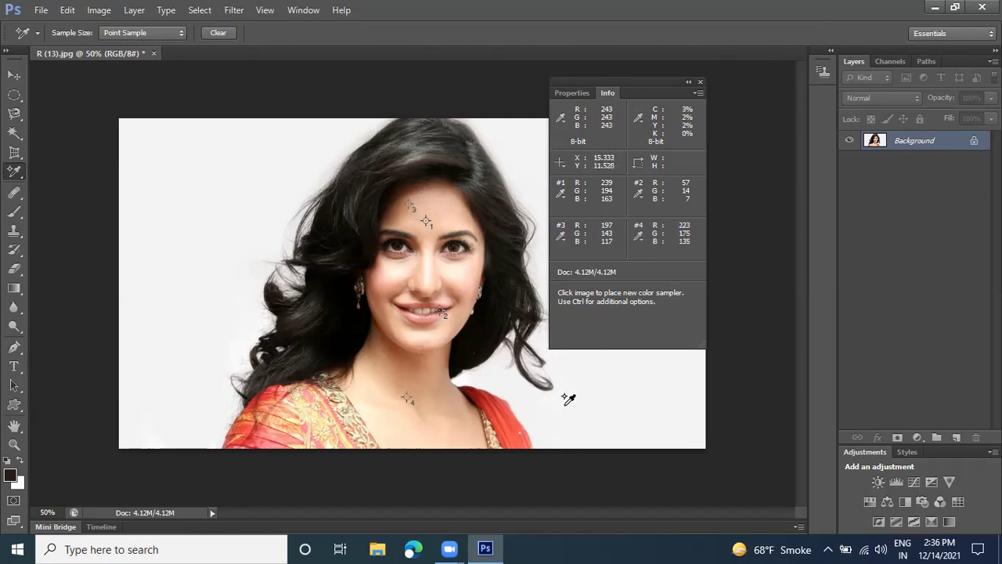
Step: Dismiss the four-sampler limit warning after a fifth attempt and close the Info panel
{"action": "left_click", "coordinate": [394, 301]}
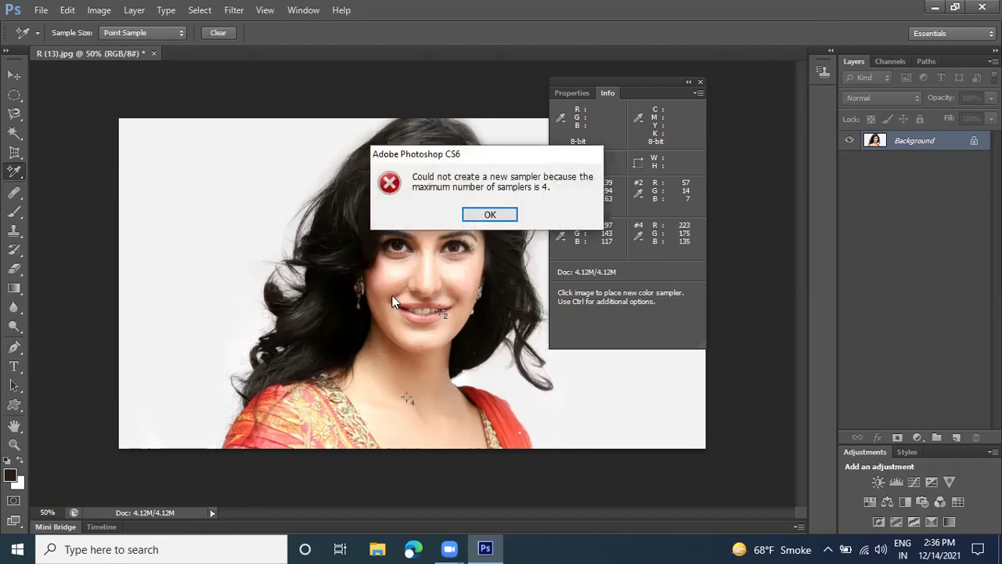
{"action": "left_click", "coordinate": [493, 215]}
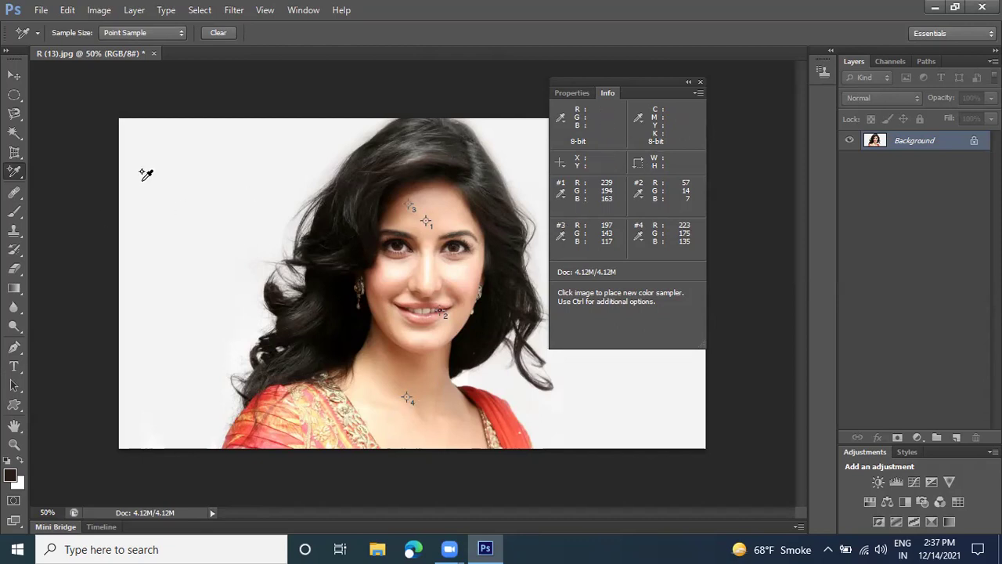
{"action": "left_click", "coordinate": [700, 82]}
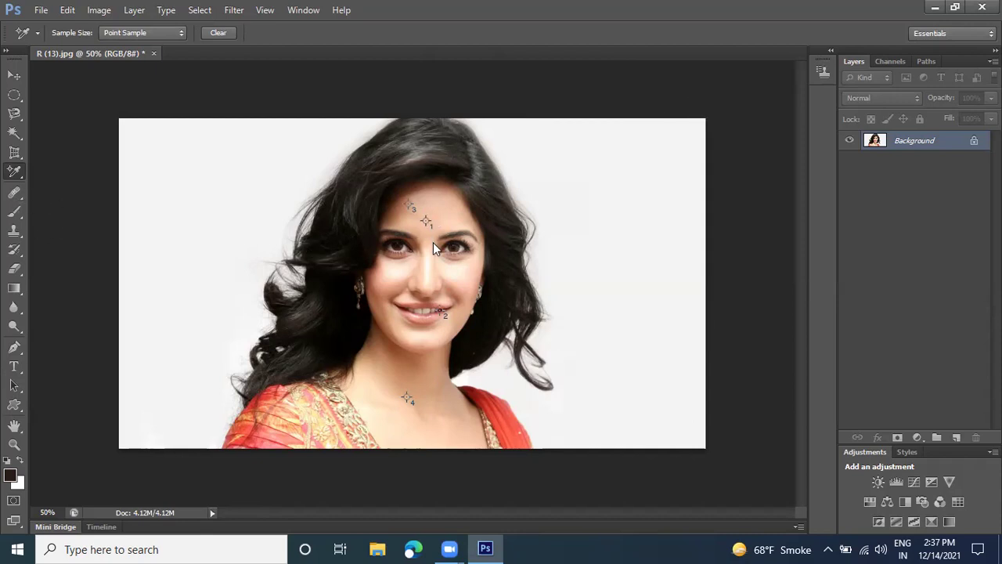
{"action": "right_click", "coordinate": [429, 229]}
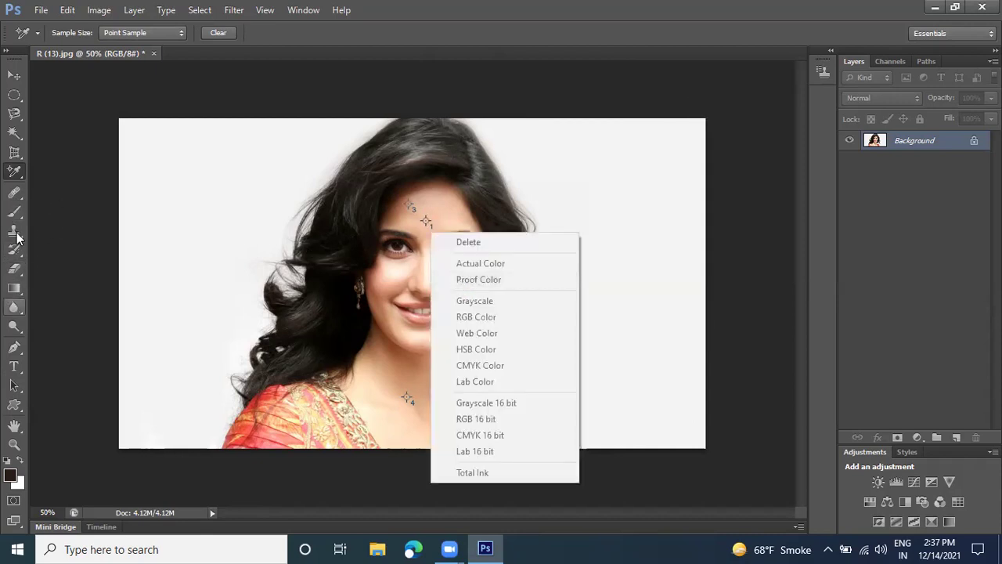
{"action": "left_click", "coordinate": [17, 180]}
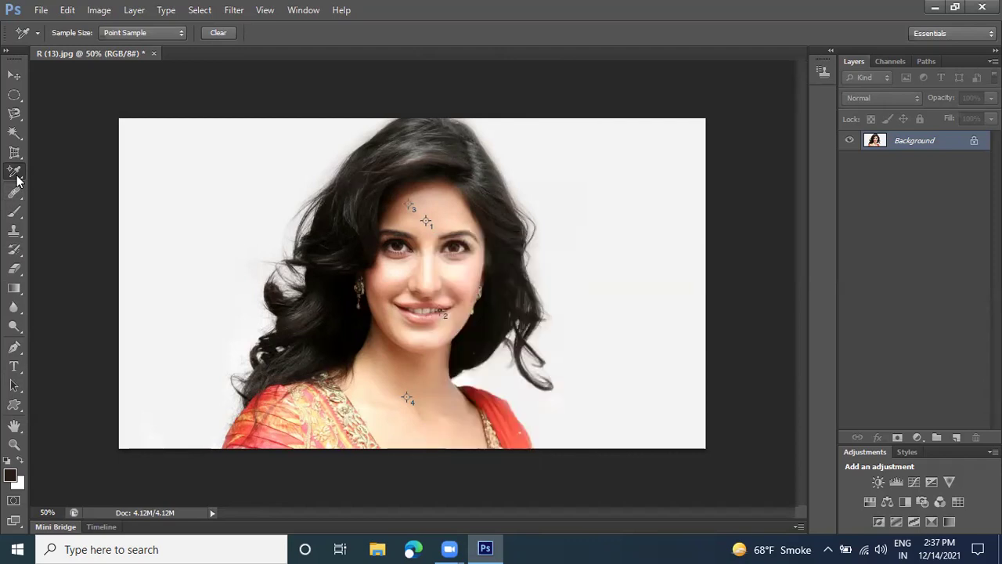
{"action": "right_click", "coordinate": [17, 181]}
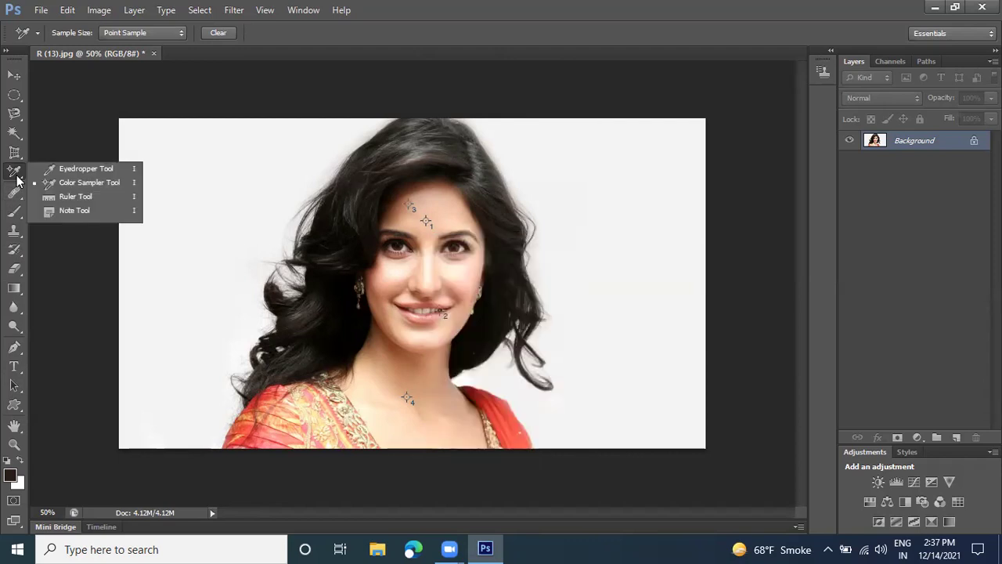
Step: Measure from the top of the hair to the chin with the Ruler Tool, reading 8.695 at -90.7°
{"action": "left_click", "coordinate": [75, 197]}
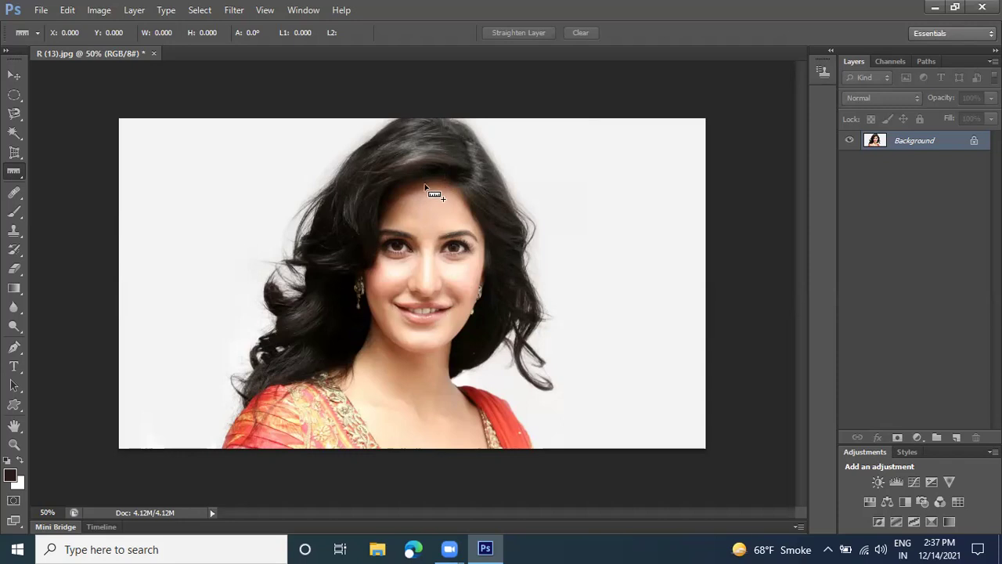
{"action": "left_click_drag", "start_coordinate": [427, 122], "coordinate": [423, 349]}
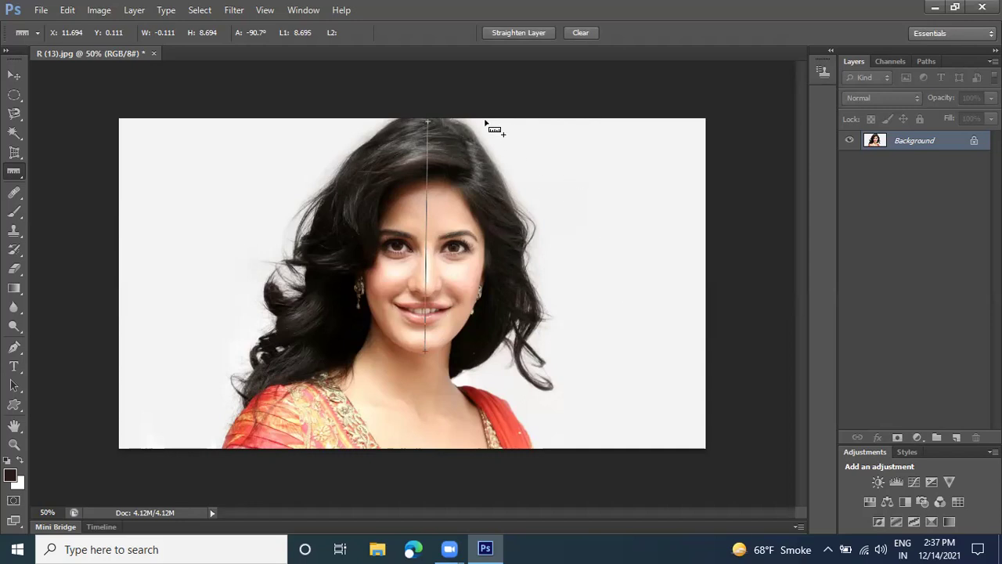
{"action": "left_click", "coordinate": [300, 11]}
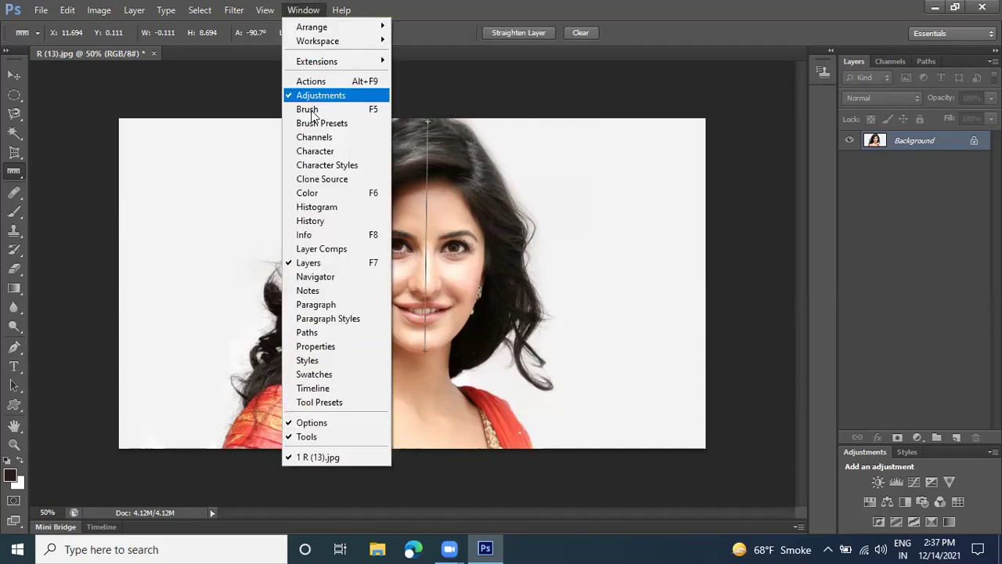
Step: Show the Info panel and measure a horizontal span across the cheeks, reading 4.445 at -0.7°
{"action": "left_click", "coordinate": [319, 237]}
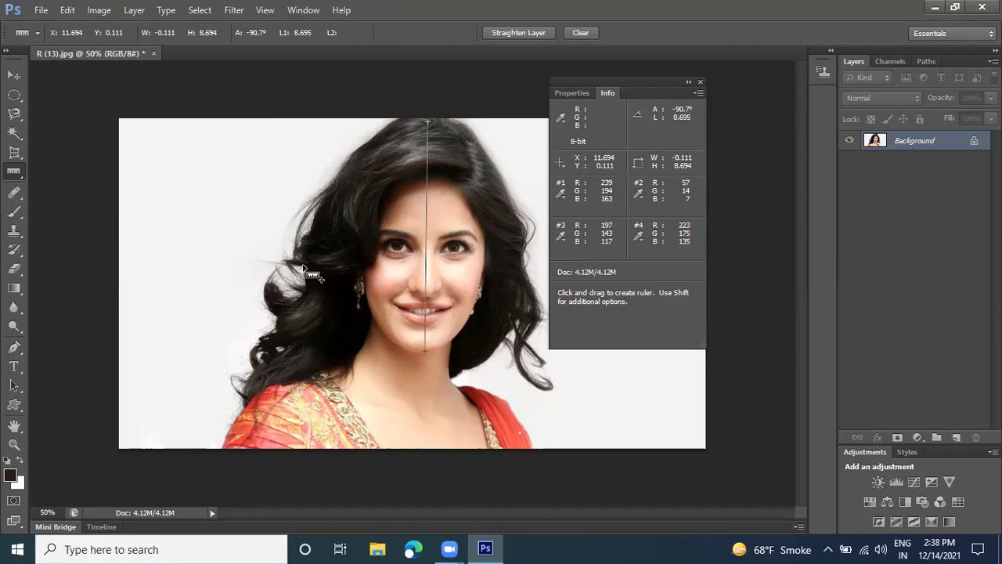
{"action": "left_click_drag", "start_coordinate": [363, 275], "coordinate": [483, 277]}
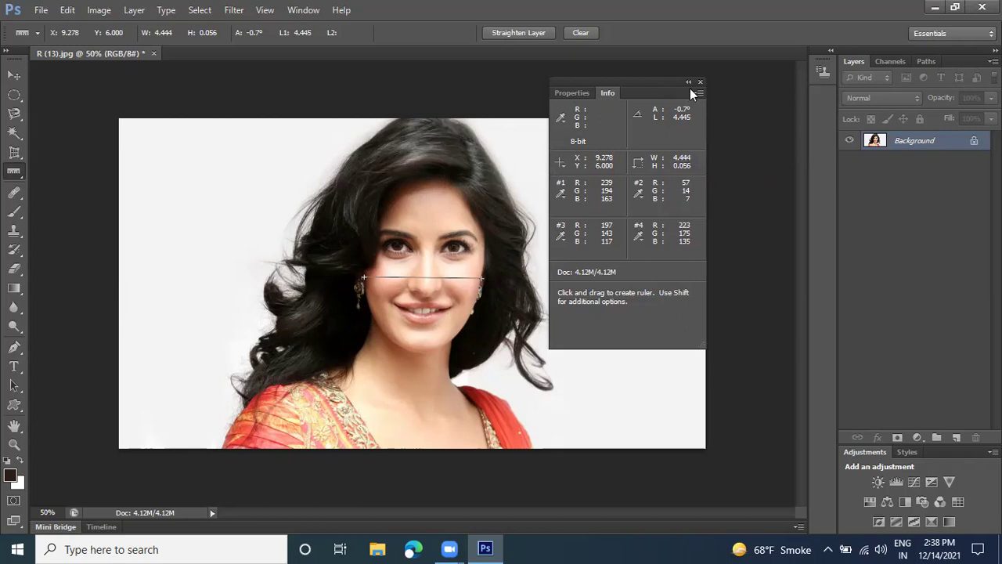
{"action": "left_click_drag", "start_coordinate": [636, 82], "coordinate": [753, 178]}
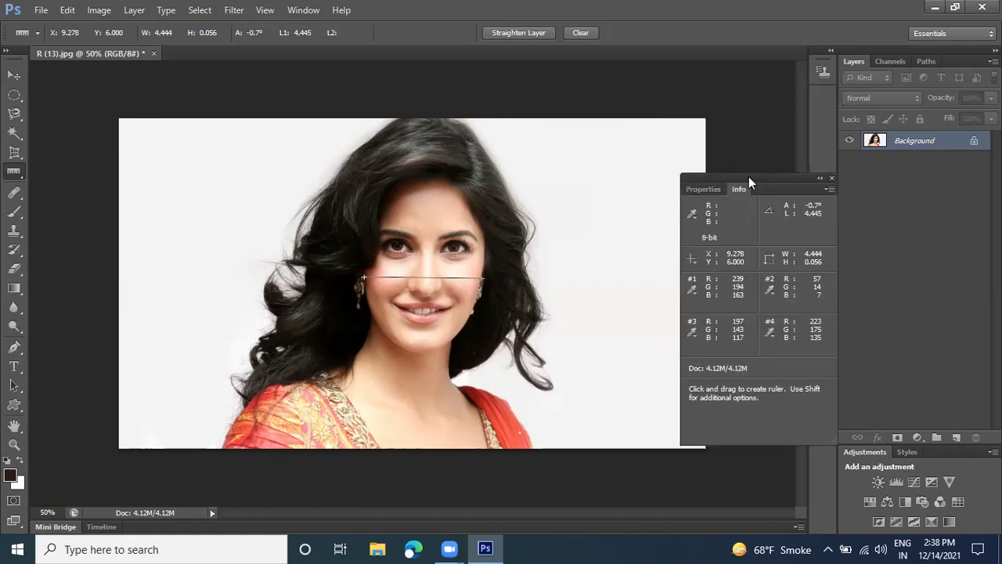
{"action": "right_click", "coordinate": [15, 178]}
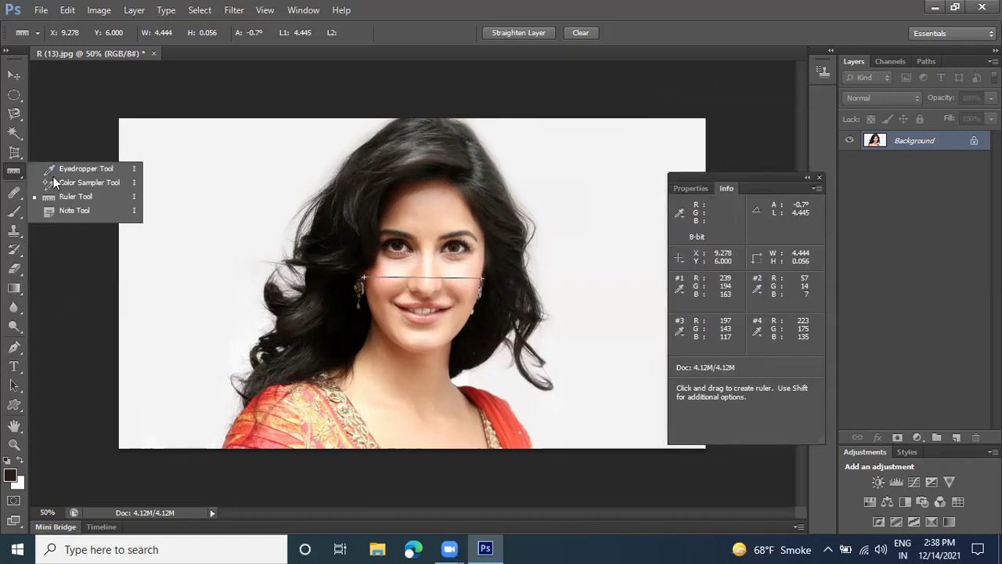
Step: Add a note near the hair reading 'it should be more bright'
{"action": "left_click", "coordinate": [74, 210]}
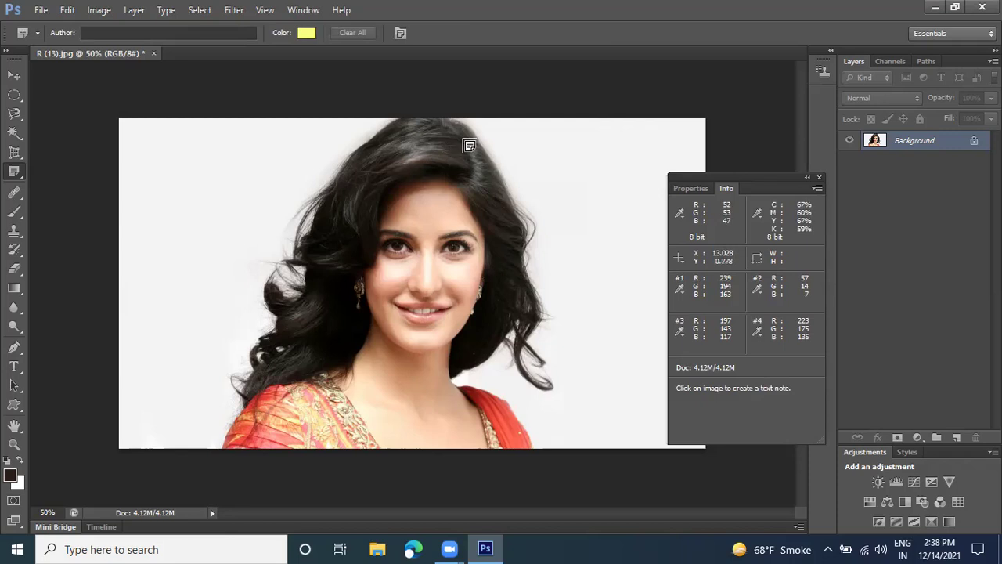
{"action": "left_click", "coordinate": [467, 145]}
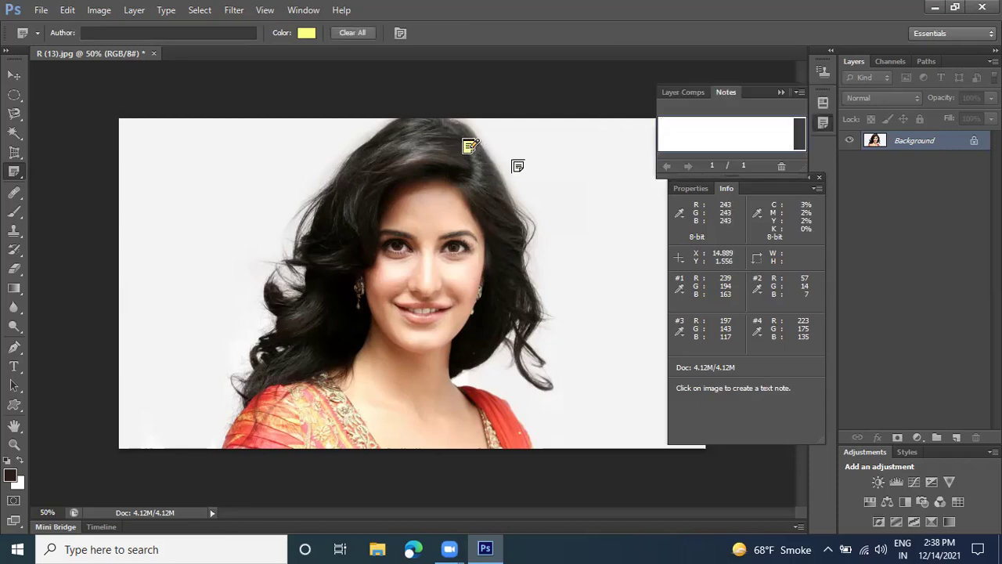
{"action": "type", "text": "a"}
{"action": "type", "text": "t should b"}
{"action": "type", "text": "e more"}
{"action": "type", "text": " g"}
{"action": "key", "text": "BackSpace"}
{"action": "type", "text": "bright"}
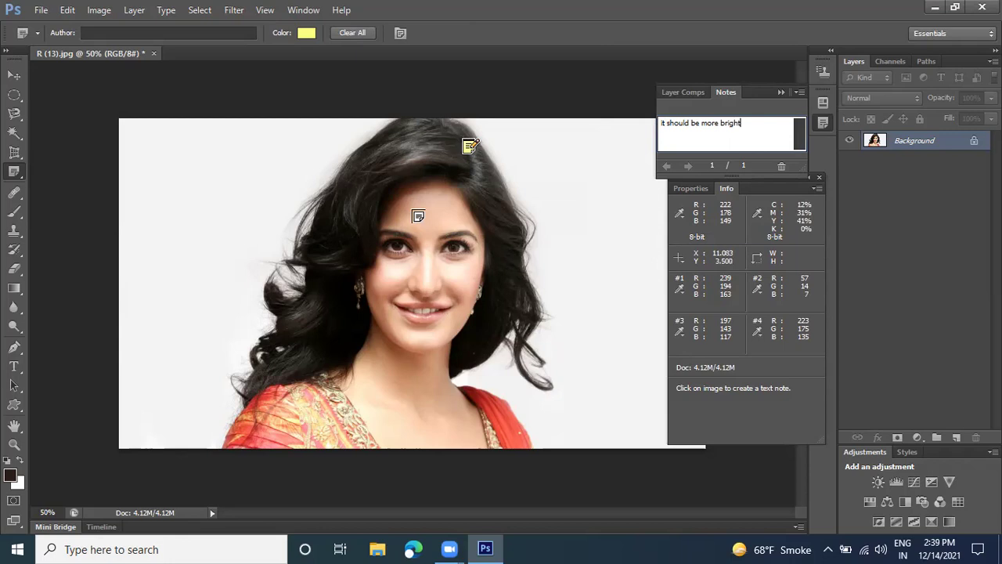
Step: Add a second note on the forehead reading 'Head should be more clear'
{"action": "left_click", "coordinate": [418, 217]}
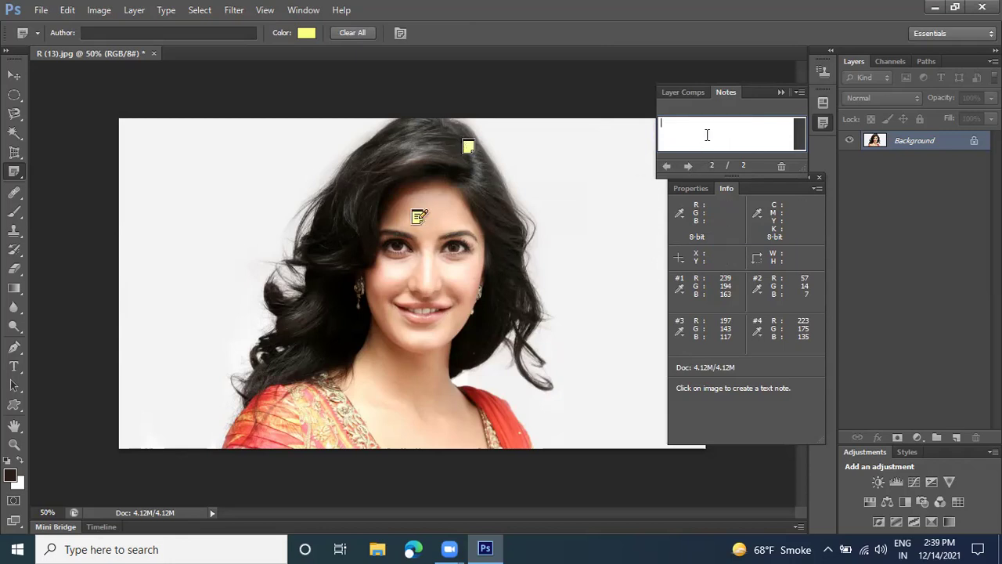
{"action": "type", "text": "Head should be more clear"}
{"action": "left_click", "coordinate": [467, 146]}
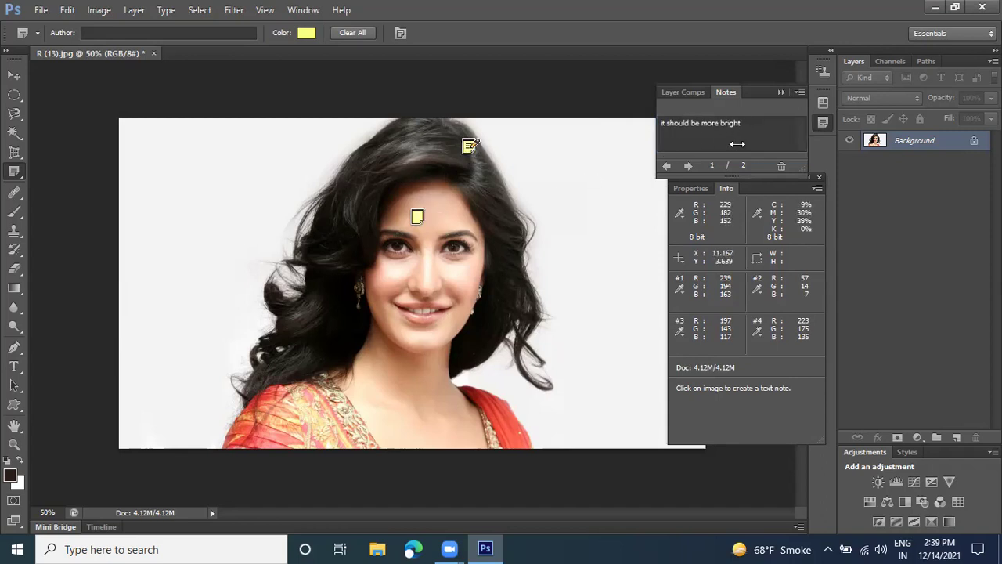
{"action": "left_click", "coordinate": [688, 165]}
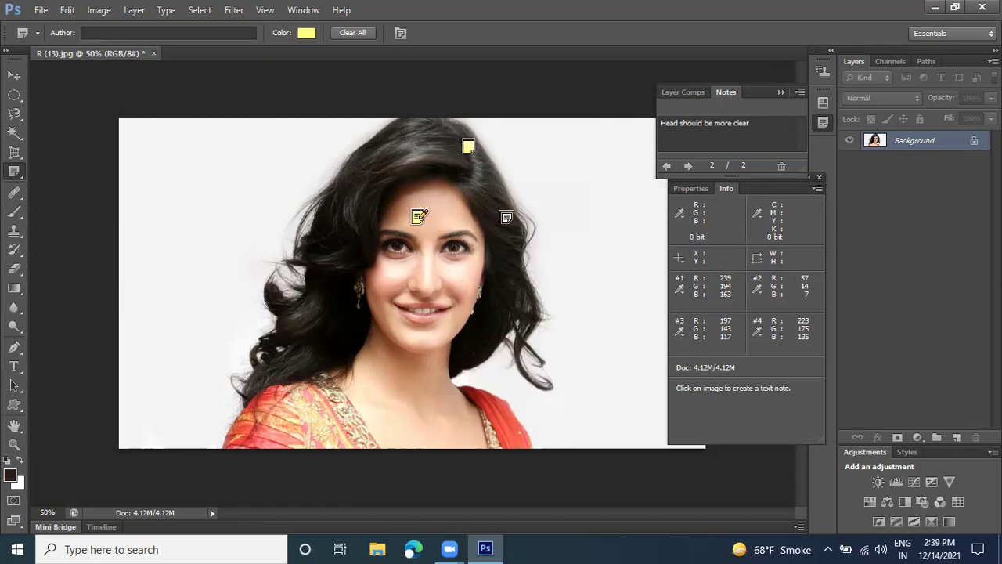
Step: Delete all notes from the portrait and confirm the removal
{"action": "right_click", "coordinate": [468, 146]}
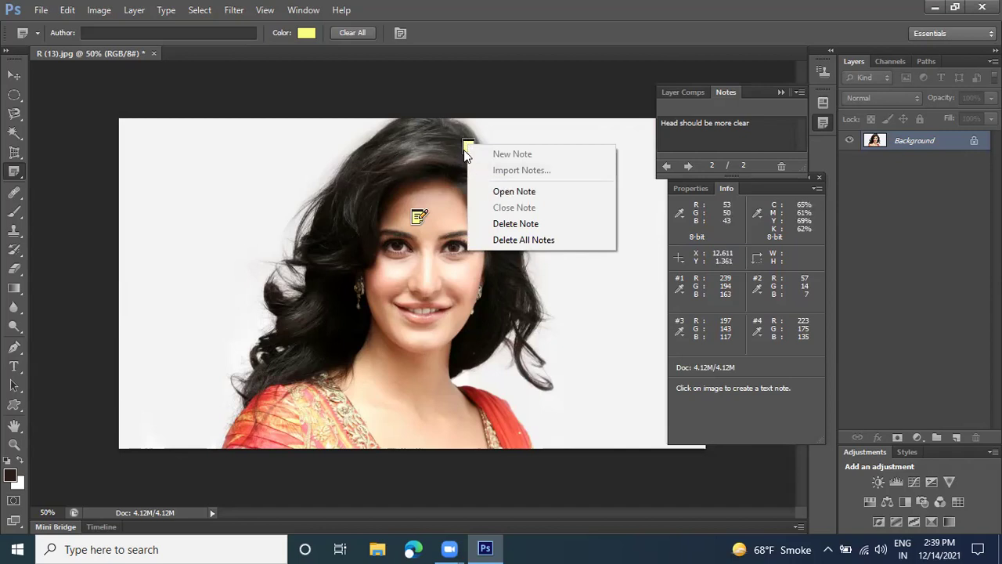
{"action": "left_click", "coordinate": [514, 240]}
{"action": "left_click", "coordinate": [441, 214]}
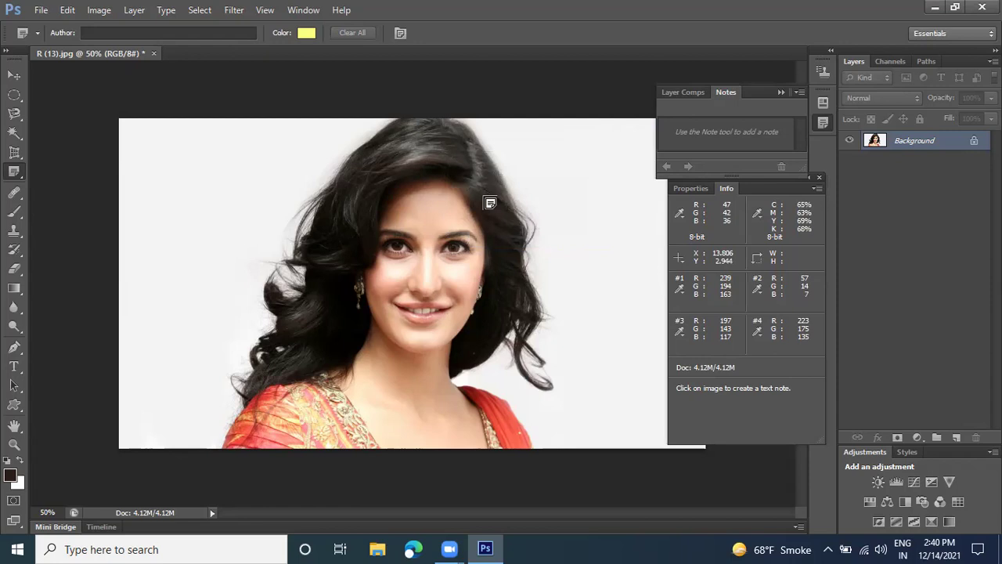
Step: Close the Info readout and undock the Notes panel to float on its own
{"action": "right_click", "coordinate": [11, 177]}
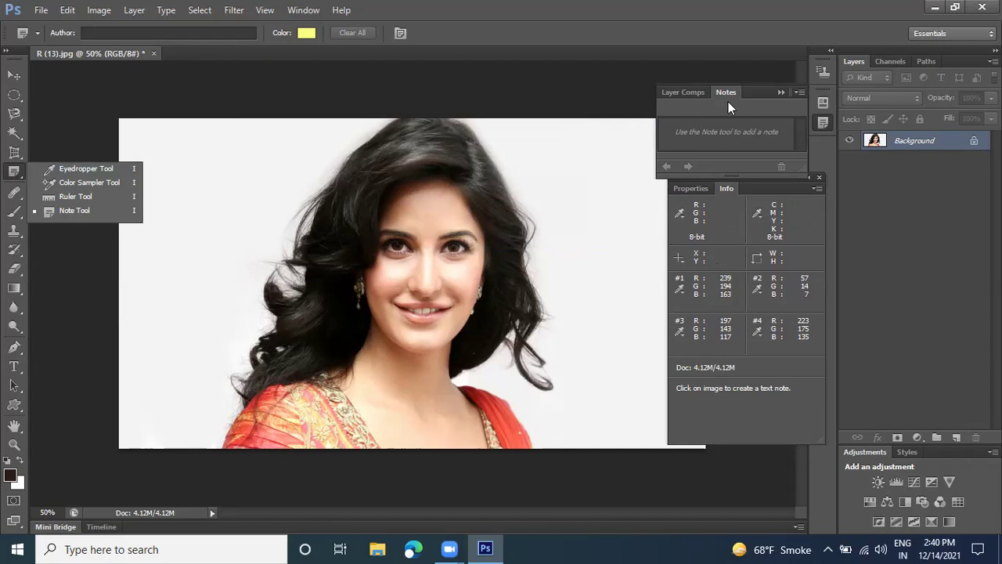
{"action": "left_click", "coordinate": [515, 74]}
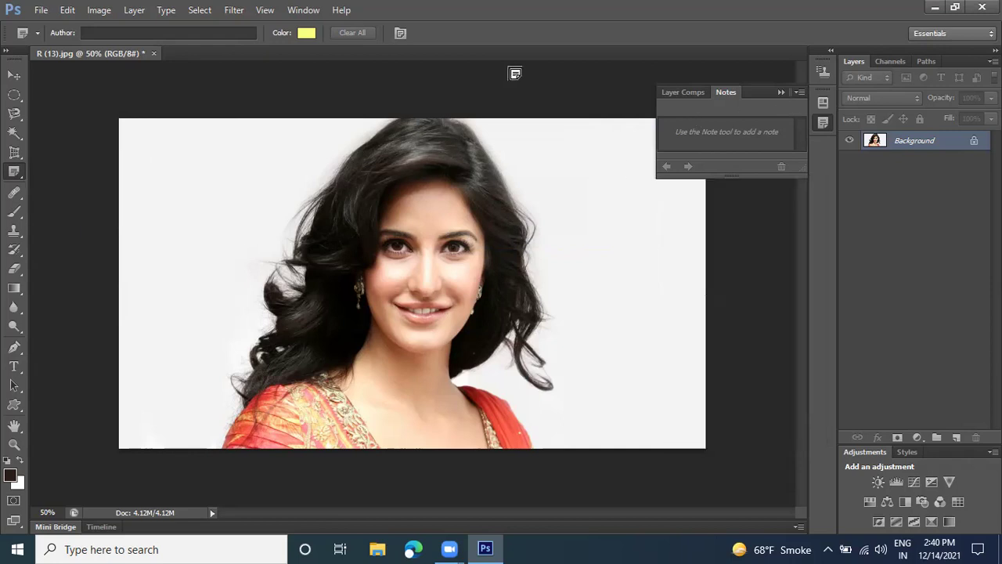
{"action": "left_click_drag", "start_coordinate": [757, 94], "coordinate": [915, 233]}
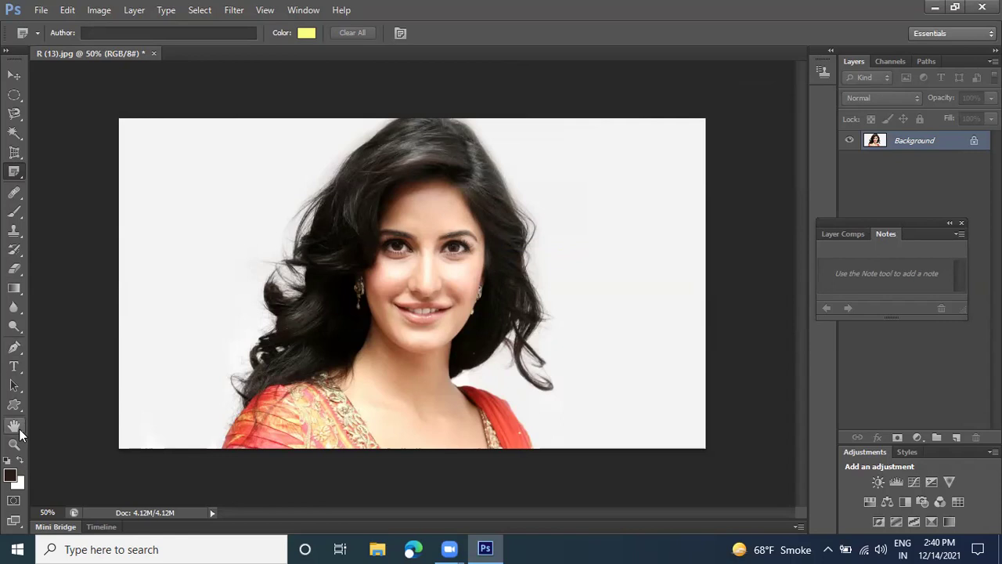
Step: Activate the Pen tool, passing through the Path Selection and Custom Shape tools
{"action": "left_click", "coordinate": [20, 393]}
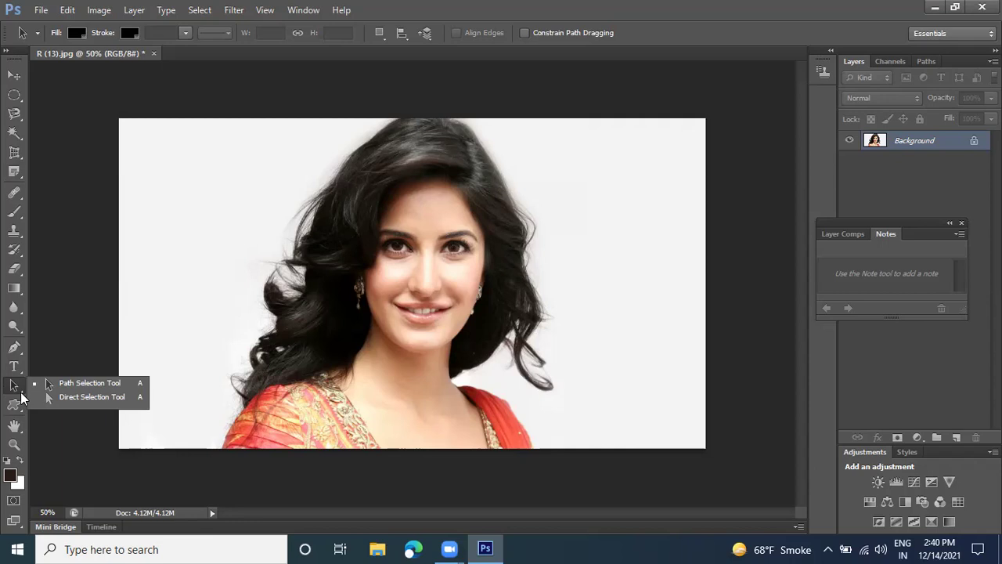
{"action": "left_click", "coordinate": [17, 403]}
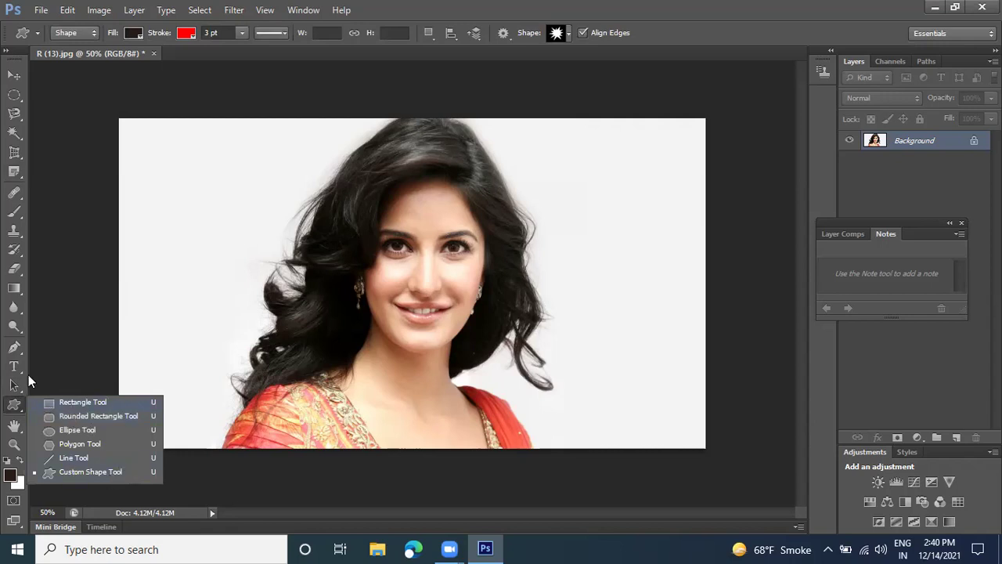
{"action": "left_click", "coordinate": [13, 351]}
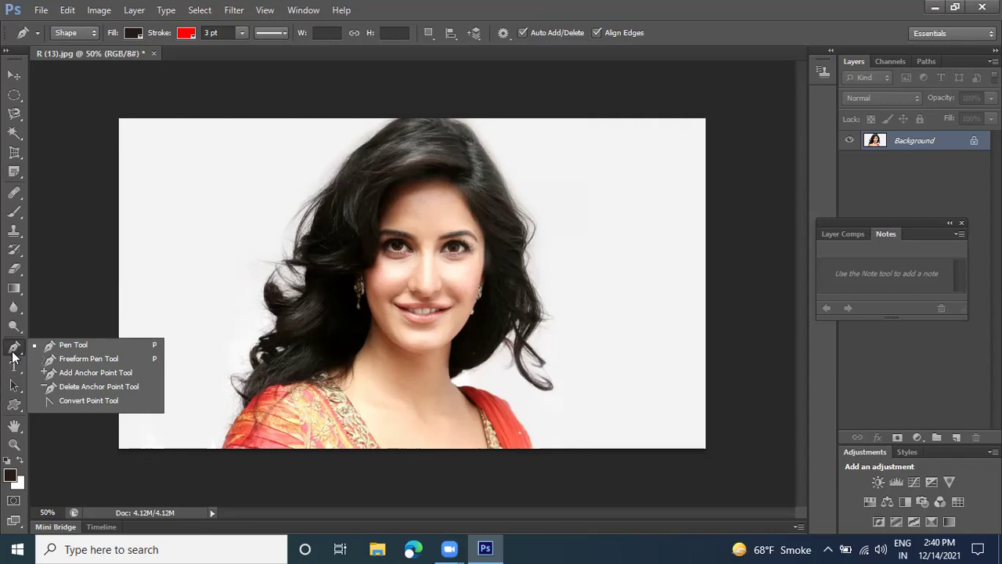
Step: Draw a freeform Shape-mode outline left of the portrait with the Freeform Pen Tool
{"action": "left_click", "coordinate": [86, 359]}
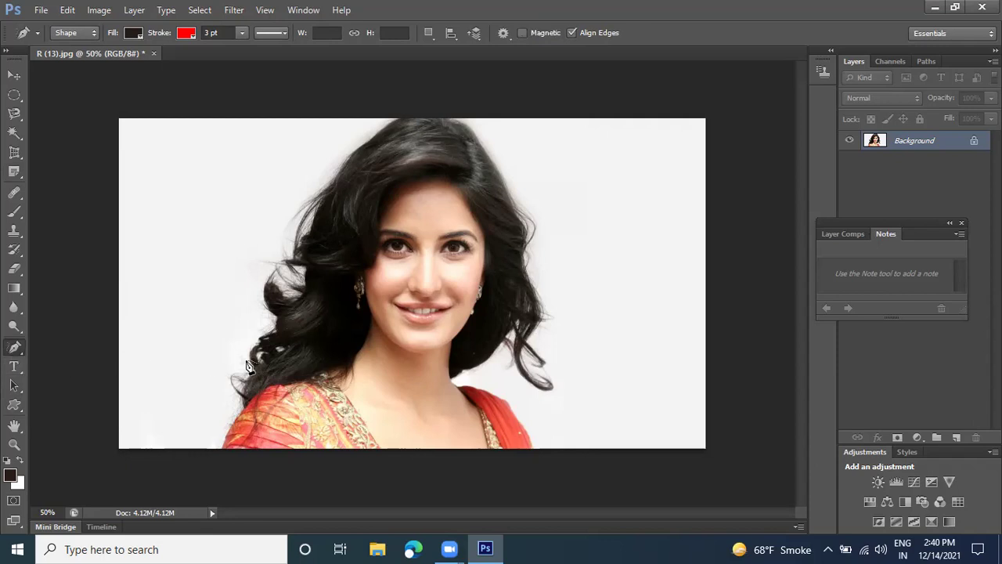
{"action": "mouse_move", "coordinate": [210, 262]}
{"action": "left_mouse_down"}
{"action": "mouse_move", "coordinate": [245, 196]}
{"action": "mouse_move", "coordinate": [220, 167]}
{"action": "mouse_move", "coordinate": [178, 160]}
{"action": "mouse_move", "coordinate": [155, 281]}
{"action": "mouse_move", "coordinate": [148, 410]}
{"action": "mouse_move", "coordinate": [216, 303]}
{"action": "mouse_move", "coordinate": [217, 292]}
{"action": "mouse_move", "coordinate": [191, 283]}
{"action": "mouse_move", "coordinate": [212, 260]}
{"action": "mouse_move", "coordinate": [204, 289]}
{"action": "left_mouse_up"}
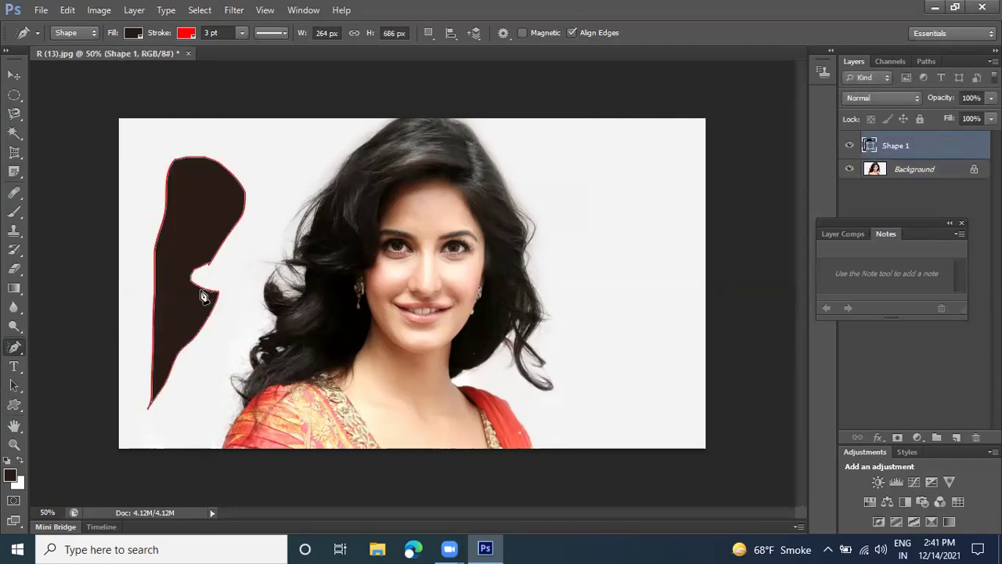
{"action": "left_click", "coordinate": [85, 34]}
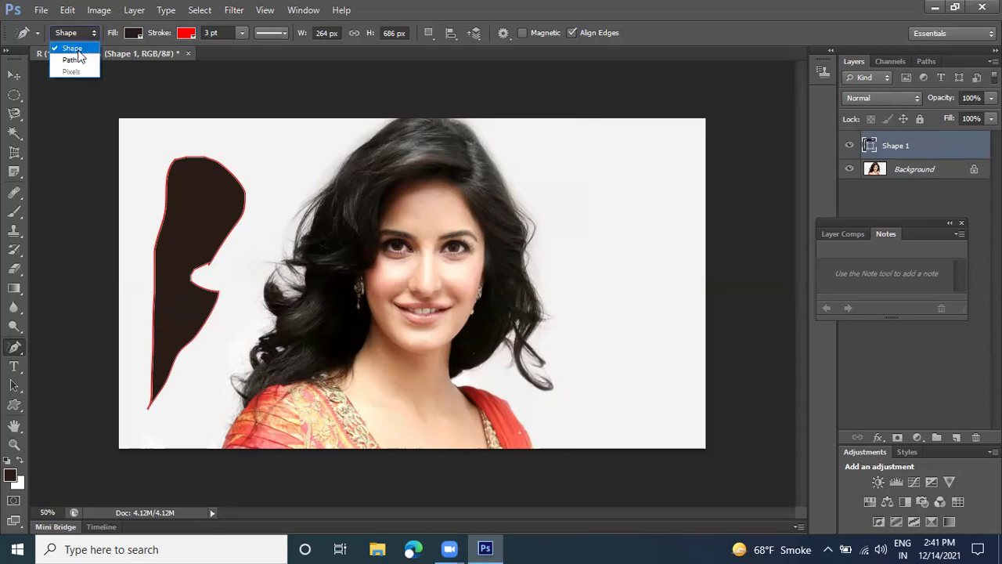
Step: Give the left shape a yellow fill and a black stroke
{"action": "left_click", "coordinate": [77, 50]}
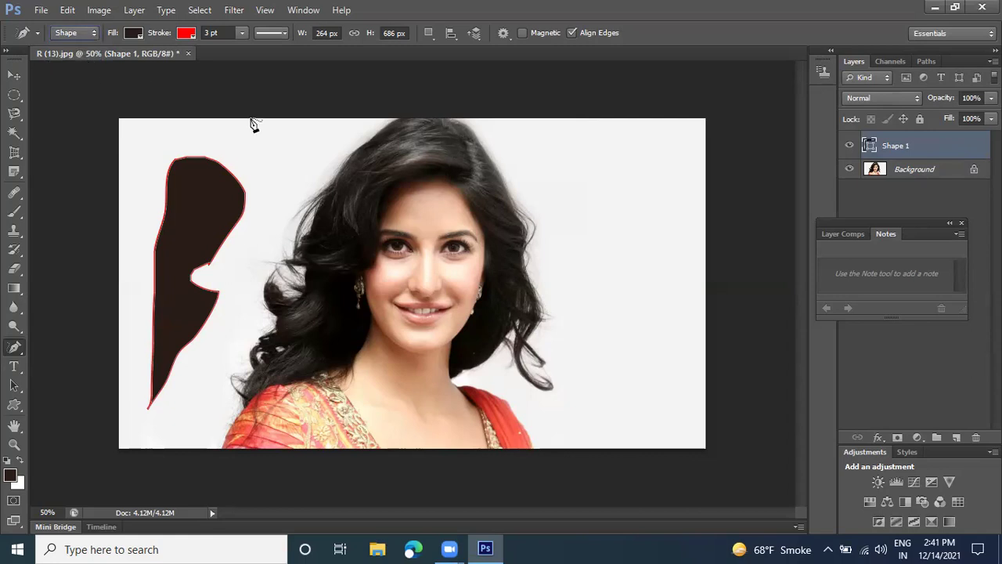
{"action": "left_click", "coordinate": [136, 35]}
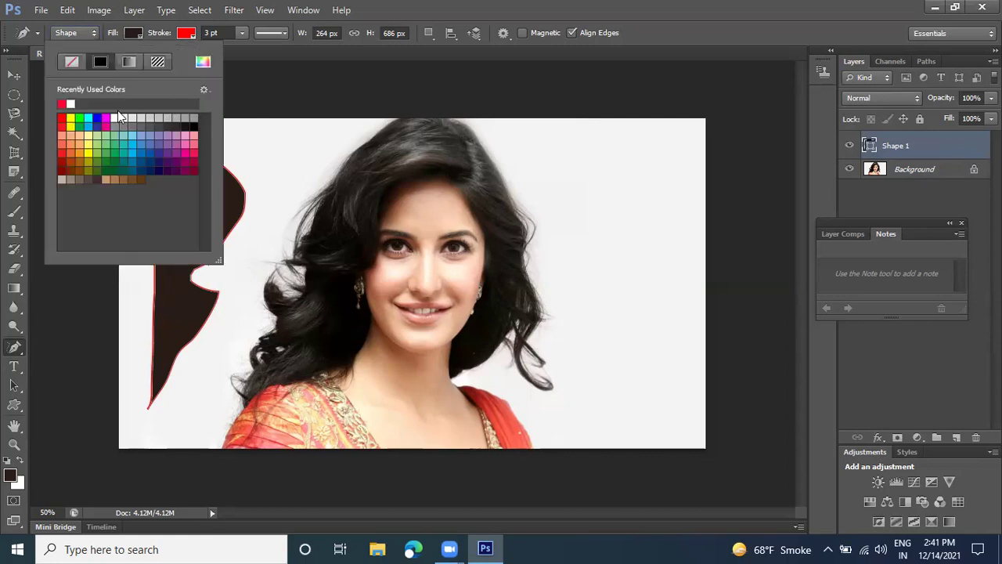
{"action": "left_click", "coordinate": [71, 117]}
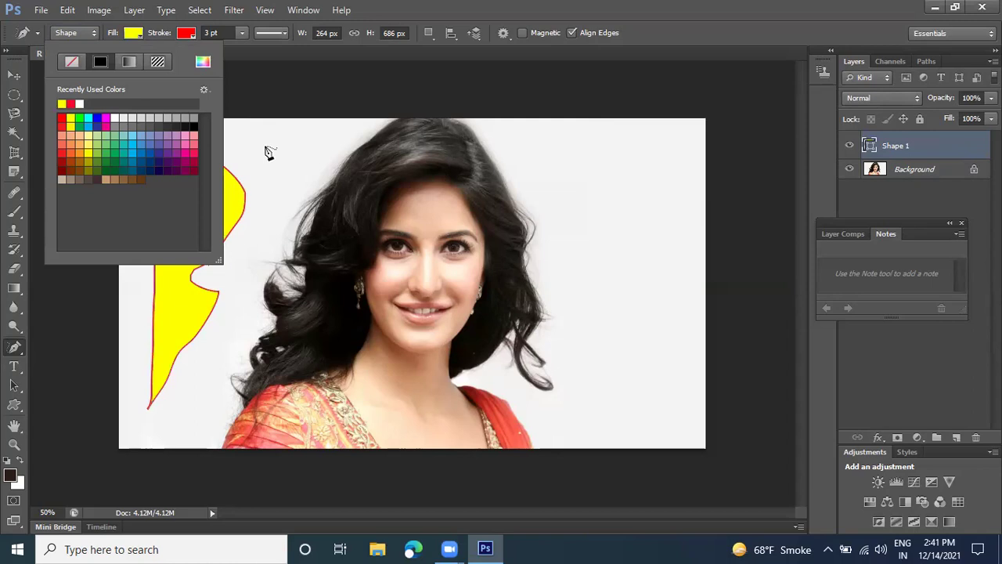
{"action": "left_click", "coordinate": [195, 35]}
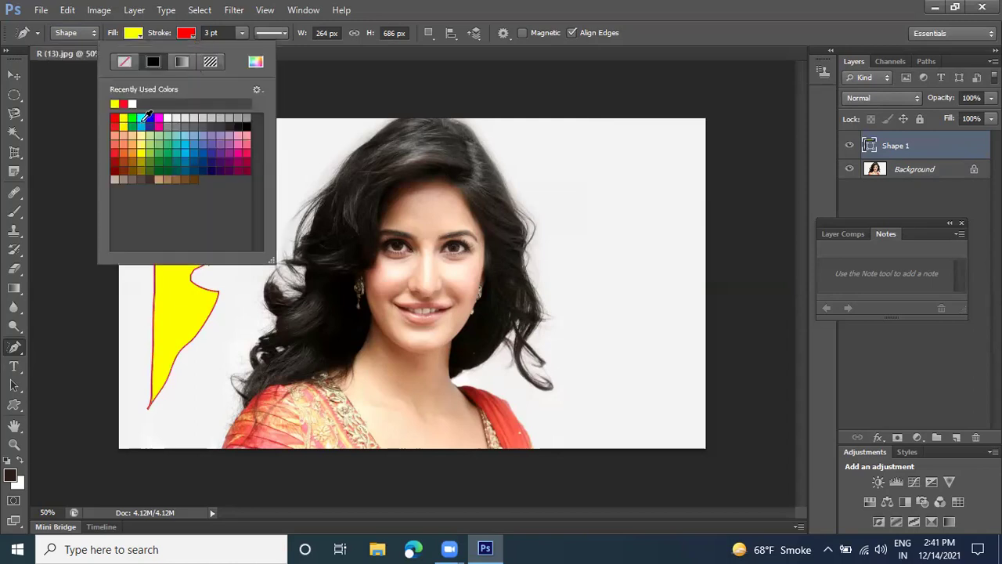
{"action": "left_click", "coordinate": [125, 103]}
{"action": "left_click", "coordinate": [247, 125]}
{"action": "left_click", "coordinate": [311, 95]}
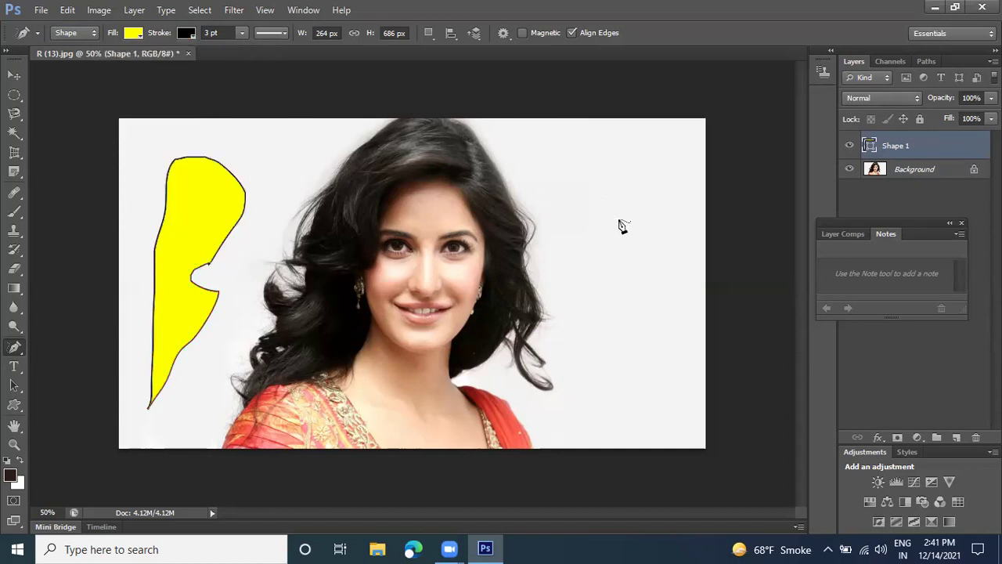
Step: Draw a second yellow freeform shape on the right and select its path
{"action": "mouse_move", "coordinate": [645, 166]}
{"action": "left_mouse_down"}
{"action": "mouse_move", "coordinate": [582, 151]}
{"action": "mouse_move", "coordinate": [562, 303]}
{"action": "mouse_move", "coordinate": [619, 219]}
{"action": "mouse_move", "coordinate": [602, 353]}
{"action": "mouse_move", "coordinate": [579, 405]}
{"action": "mouse_move", "coordinate": [635, 353]}
{"action": "left_mouse_up"}
{"action": "mouse_move", "coordinate": [654, 319]}
{"action": "left_mouse_down"}
{"action": "mouse_move", "coordinate": [675, 243]}
{"action": "mouse_move", "coordinate": [678, 162]}
{"action": "mouse_move", "coordinate": [646, 169]}
{"action": "left_mouse_up"}
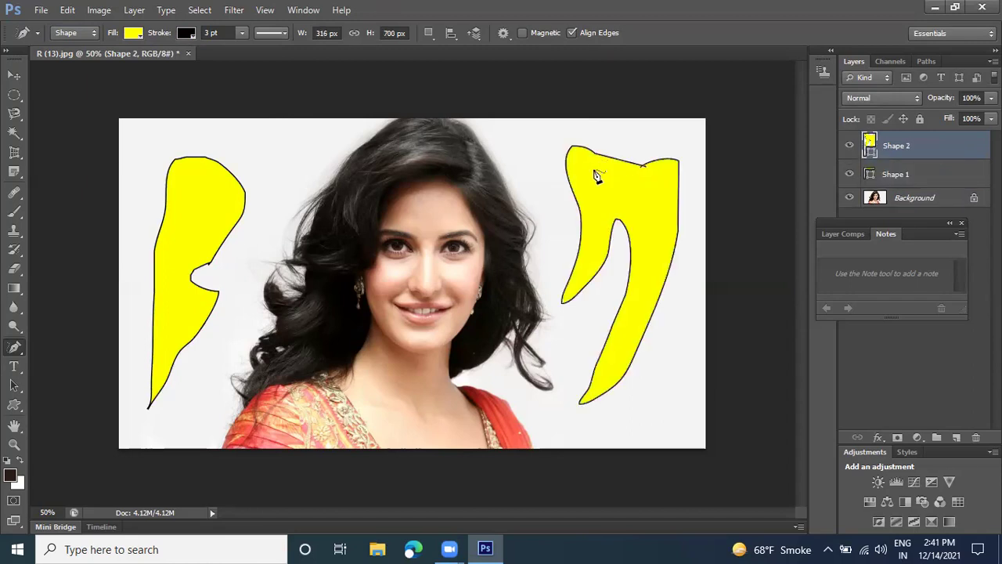
{"action": "left_click", "coordinate": [14, 75]}
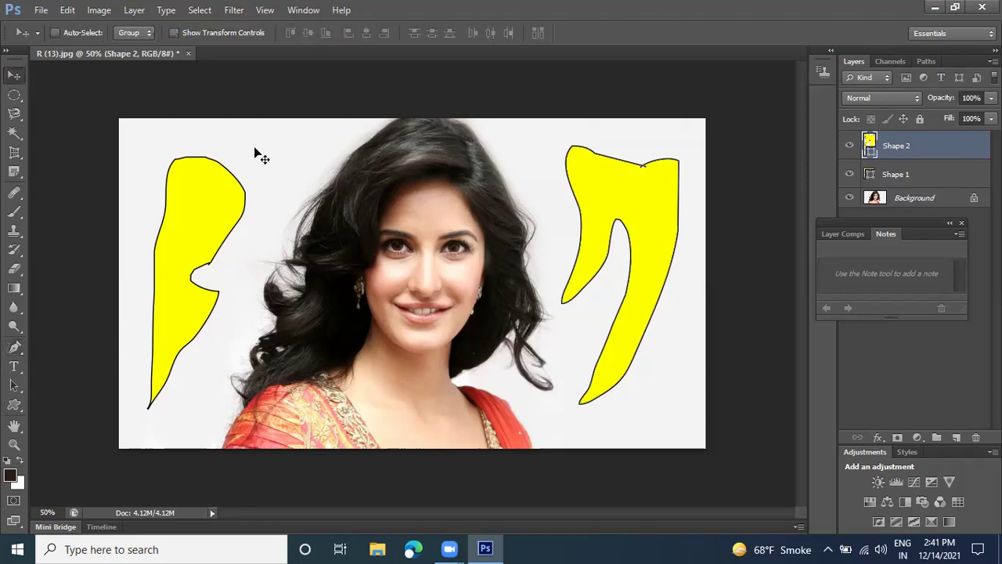
{"action": "left_click", "coordinate": [16, 383]}
{"action": "left_click", "coordinate": [578, 152]}
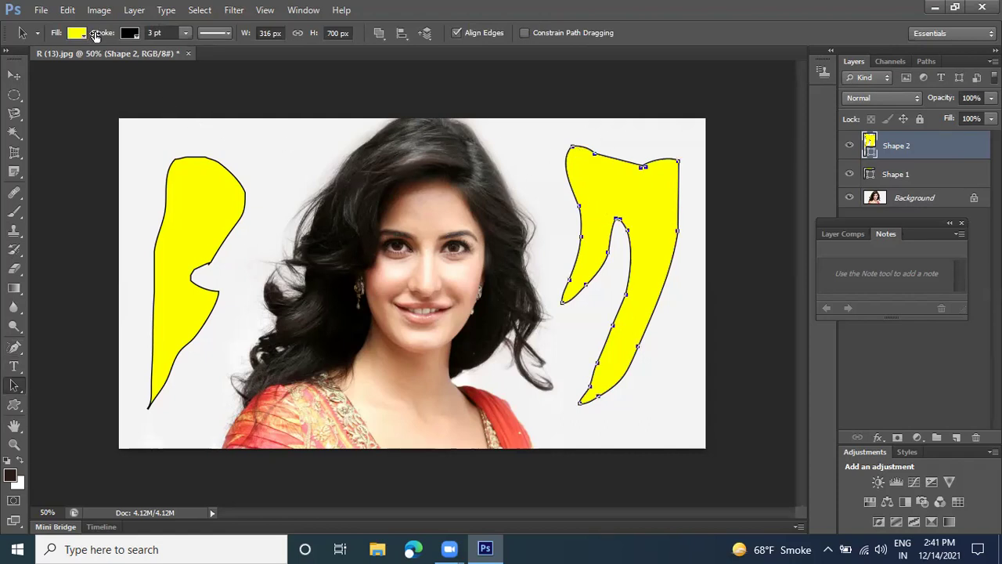
{"action": "left_click", "coordinate": [71, 11]}
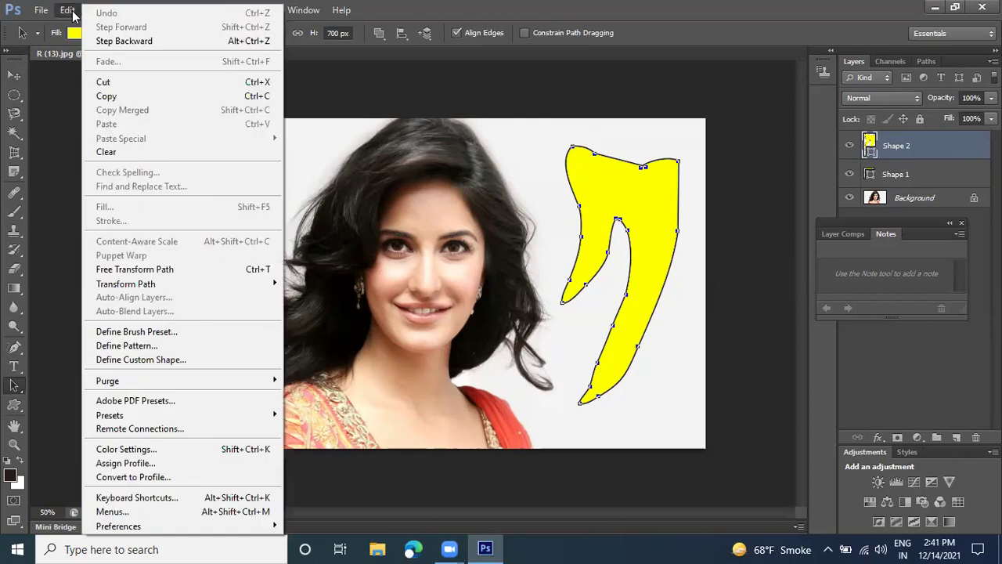
Step: Define the selected right shape as a custom shape named 'mycustomshape'
{"action": "left_click", "coordinate": [130, 362]}
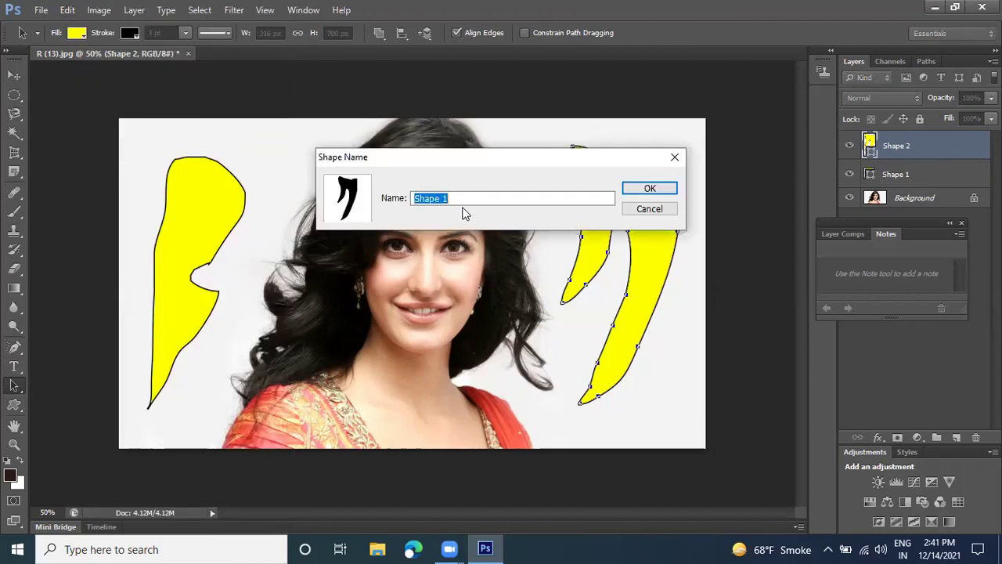
{"action": "type", "text": "mycustomshp"}
{"action": "key", "text": "BackSpace"}
{"action": "key", "text": "BackSpace"}
{"action": "type", "text": "hape"}
{"action": "left_click", "coordinate": [643, 188]}
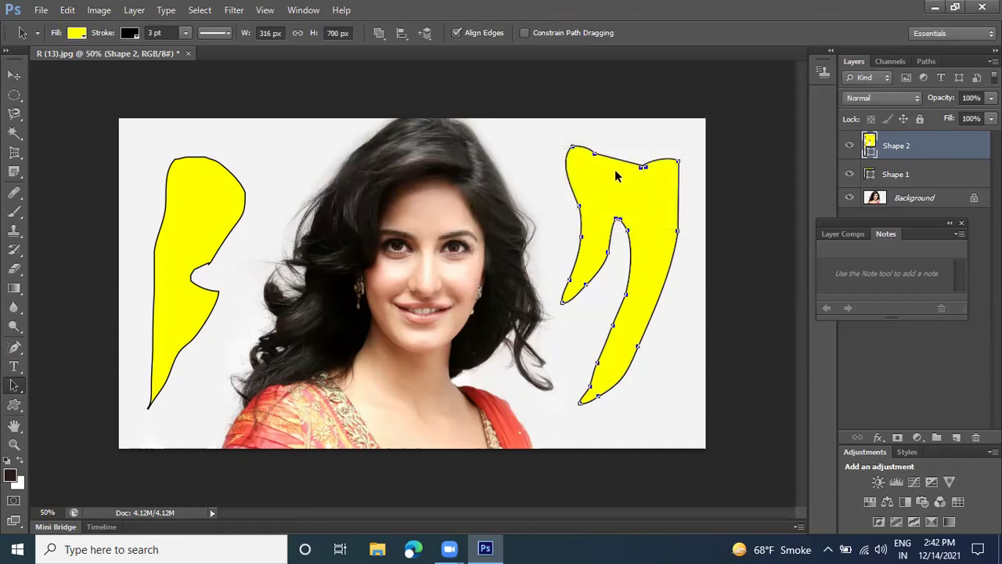
Step: Pick mycustomshape in the Custom Shape picker and stamp two overlapping copies on the right
{"action": "left_click", "coordinate": [14, 405]}
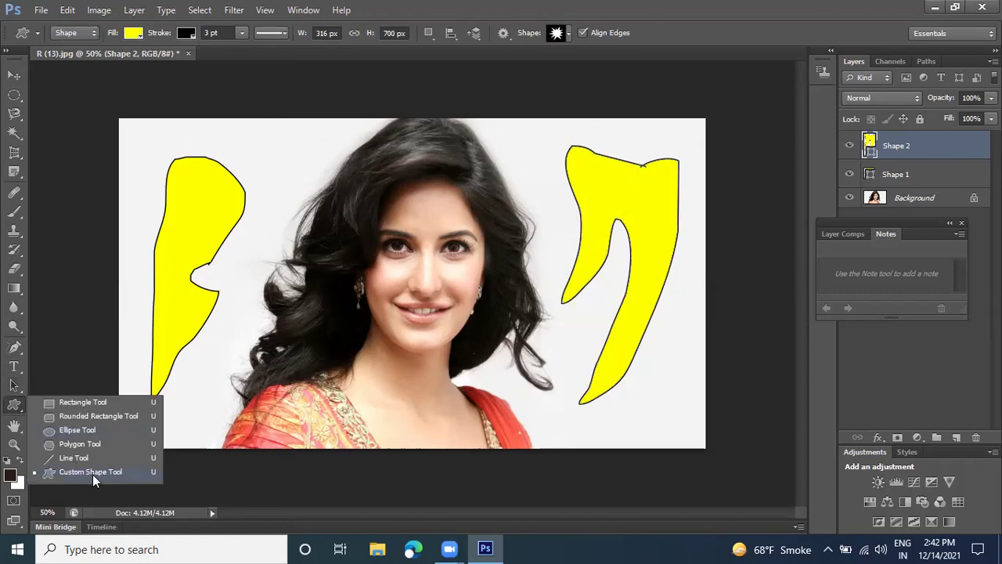
{"action": "left_click", "coordinate": [90, 472]}
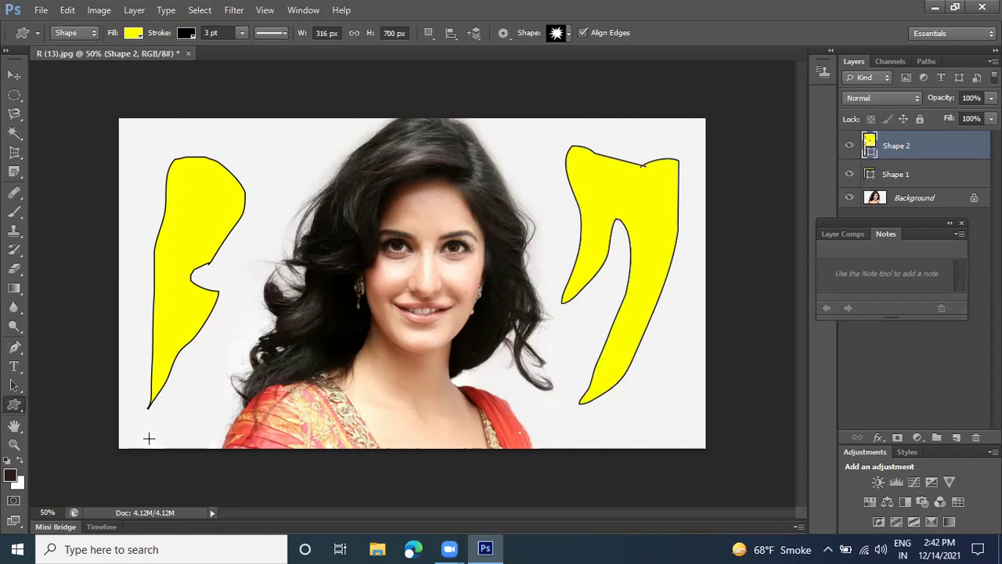
{"action": "left_click", "coordinate": [568, 39]}
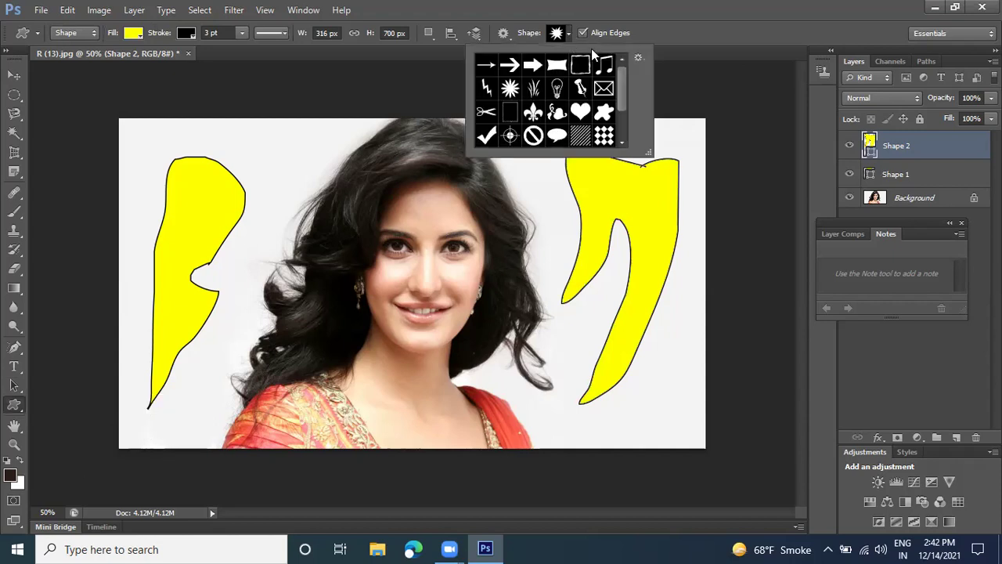
{"action": "left_click_drag", "start_coordinate": [618, 81], "coordinate": [620, 113]}
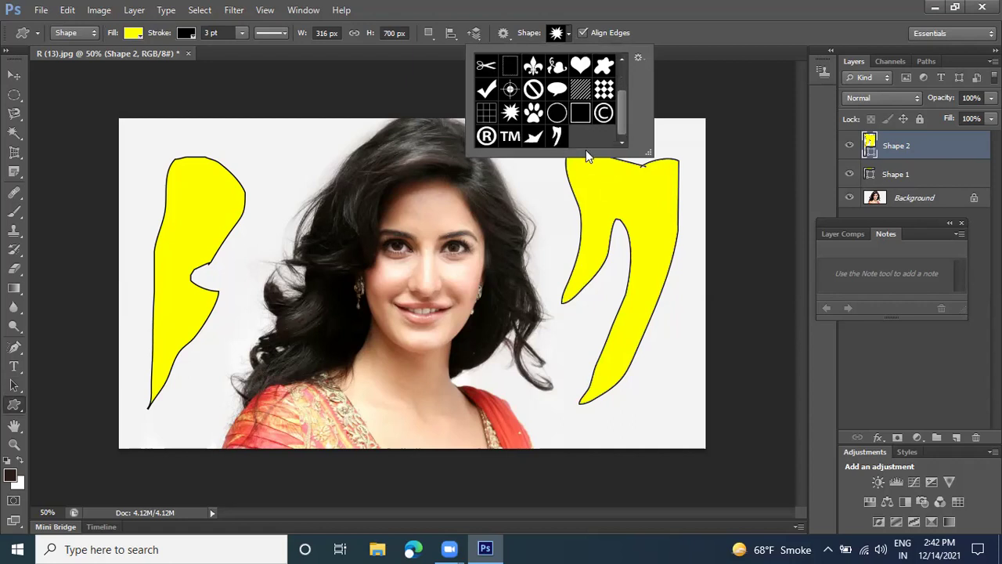
{"action": "left_click", "coordinate": [557, 138]}
{"action": "left_click", "coordinate": [604, 224]}
{"action": "left_click_drag", "start_coordinate": [599, 207], "coordinate": [691, 416]}
{"action": "left_click_drag", "start_coordinate": [644, 287], "coordinate": [699, 404]}
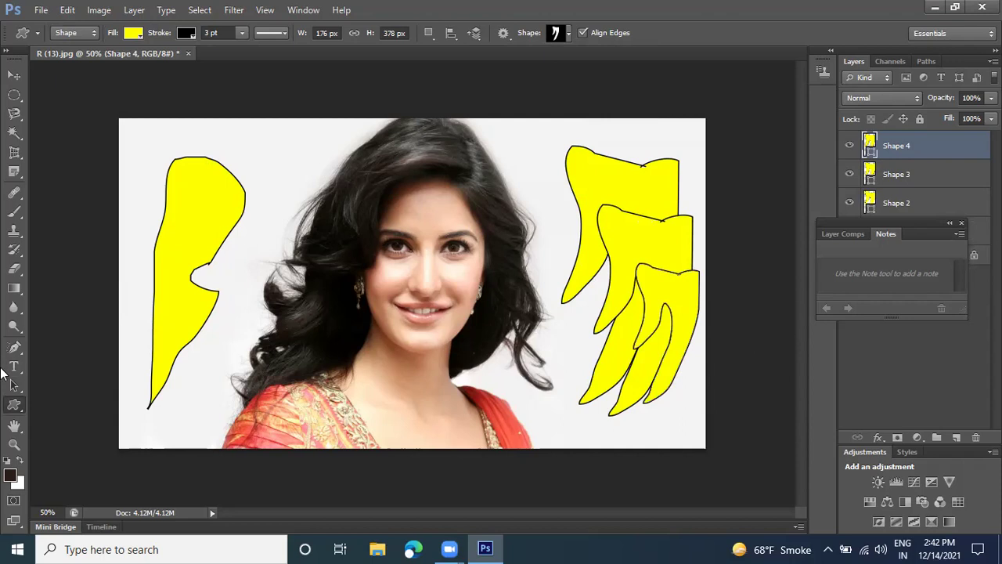
Step: With Add Anchor Point Tool, pull Shape 2's top edge outward into a bump, undoing a first attempt
{"action": "left_click", "coordinate": [16, 349]}
{"action": "right_click", "coordinate": [17, 354]}
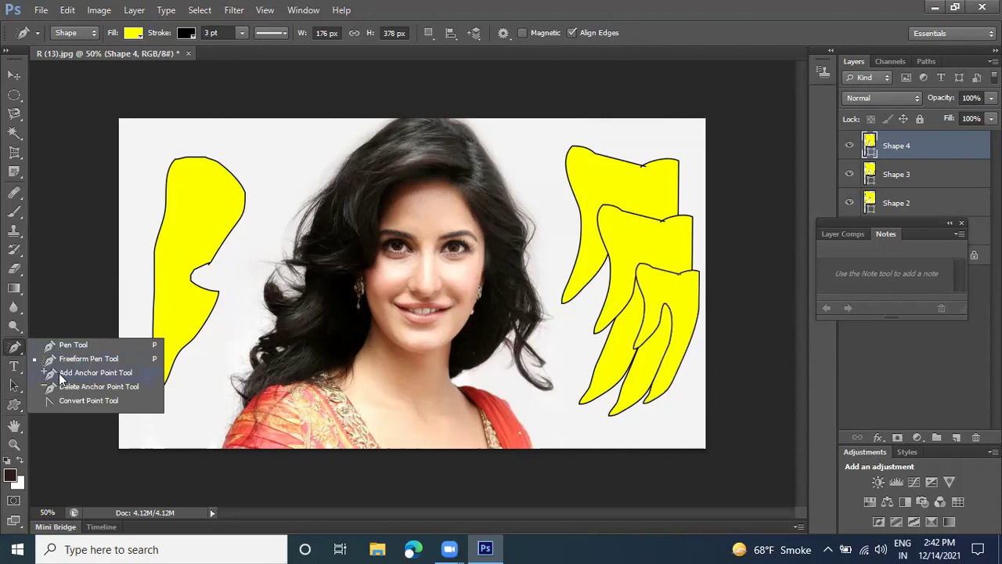
{"action": "left_click", "coordinate": [101, 372]}
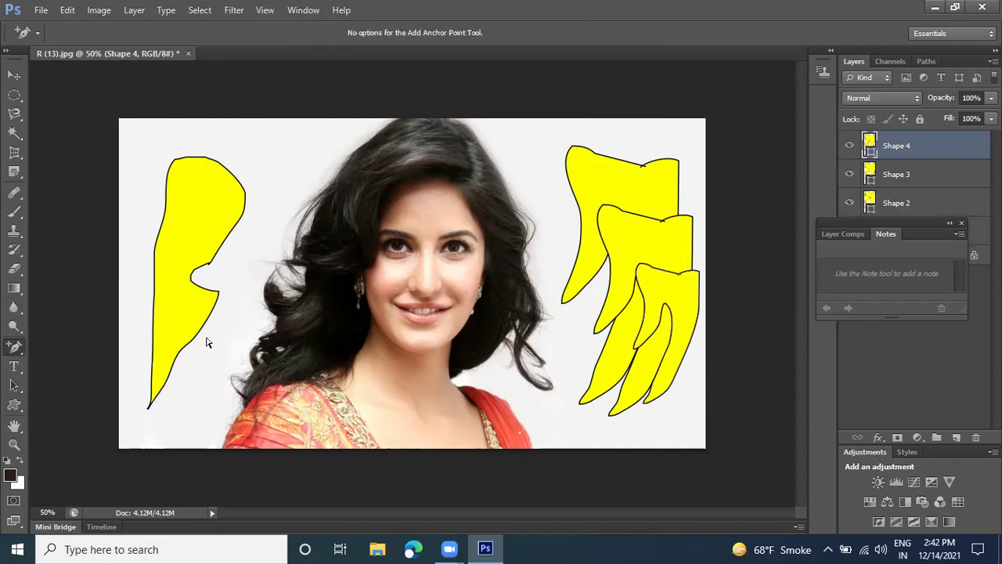
{"action": "left_click", "coordinate": [592, 153]}
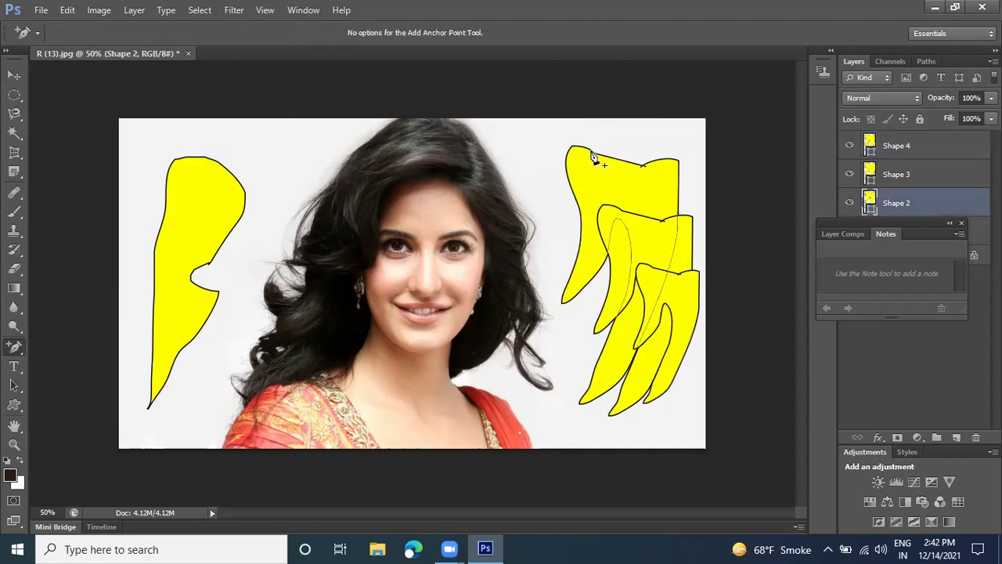
{"action": "left_click_drag", "start_coordinate": [577, 210], "coordinate": [530, 144]}
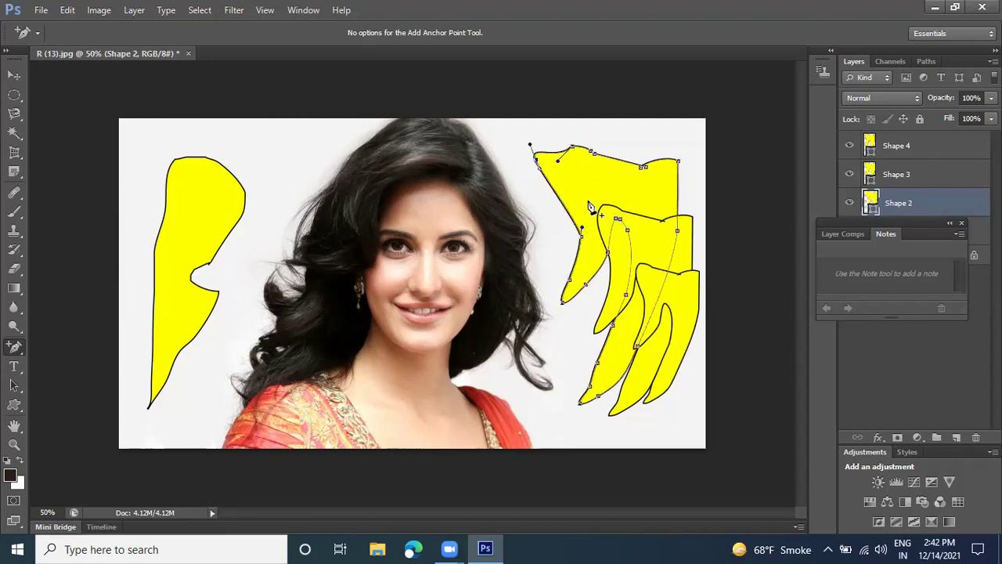
{"action": "key", "text": "ctrl+z"}
{"action": "left_click_drag", "start_coordinate": [643, 169], "coordinate": [607, 165]}
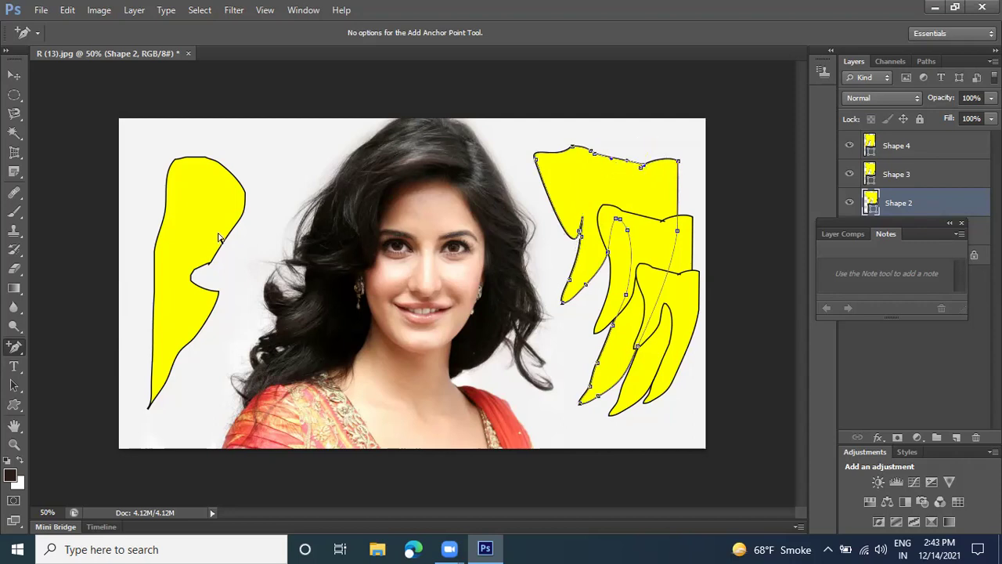
{"action": "left_click", "coordinate": [16, 406]}
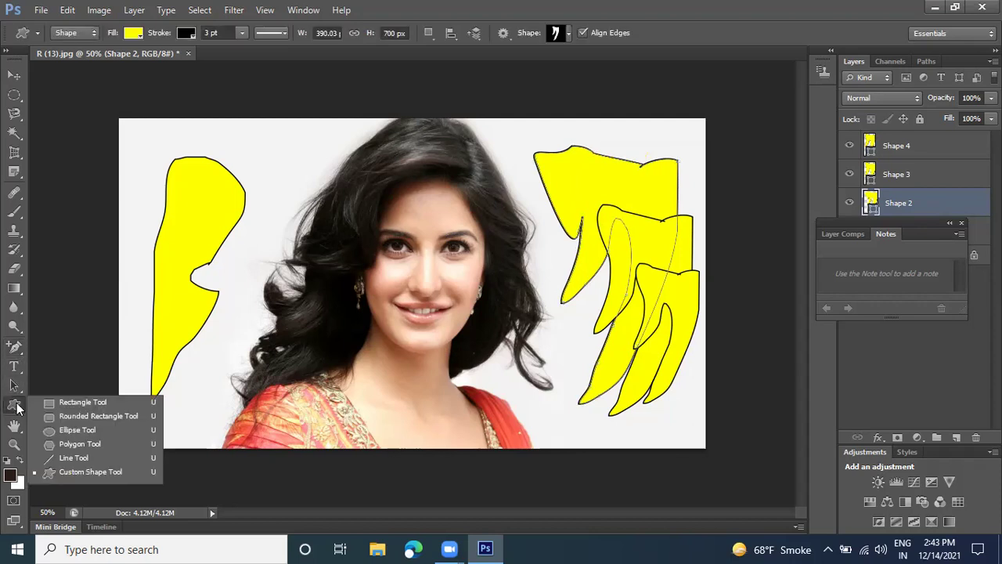
Step: Draw a yellow paw print custom shape and move it to the face's lower right
{"action": "left_click", "coordinate": [70, 470]}
{"action": "left_click", "coordinate": [568, 33]}
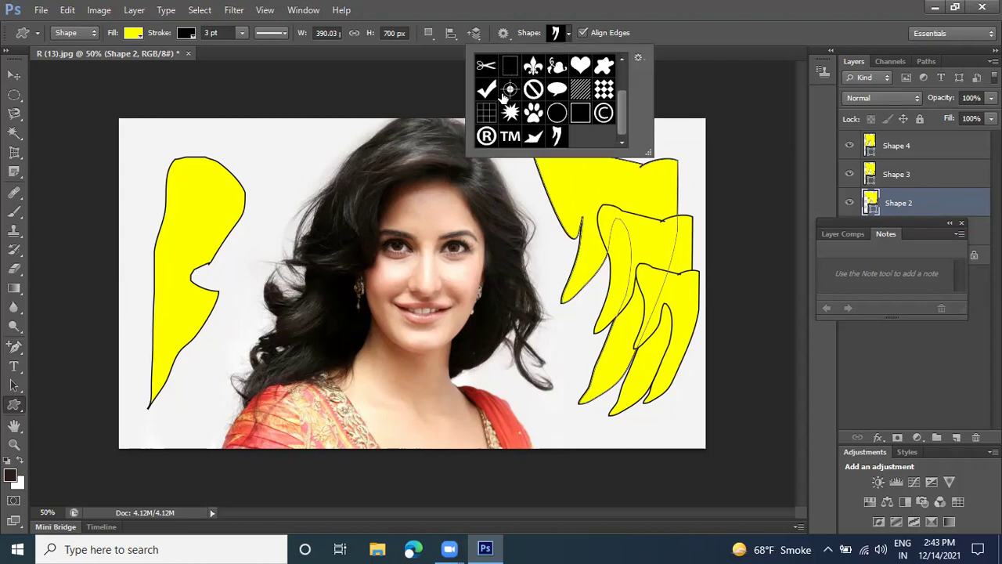
{"action": "left_click", "coordinate": [534, 113]}
{"action": "left_click_drag", "start_coordinate": [166, 270], "coordinate": [263, 409]}
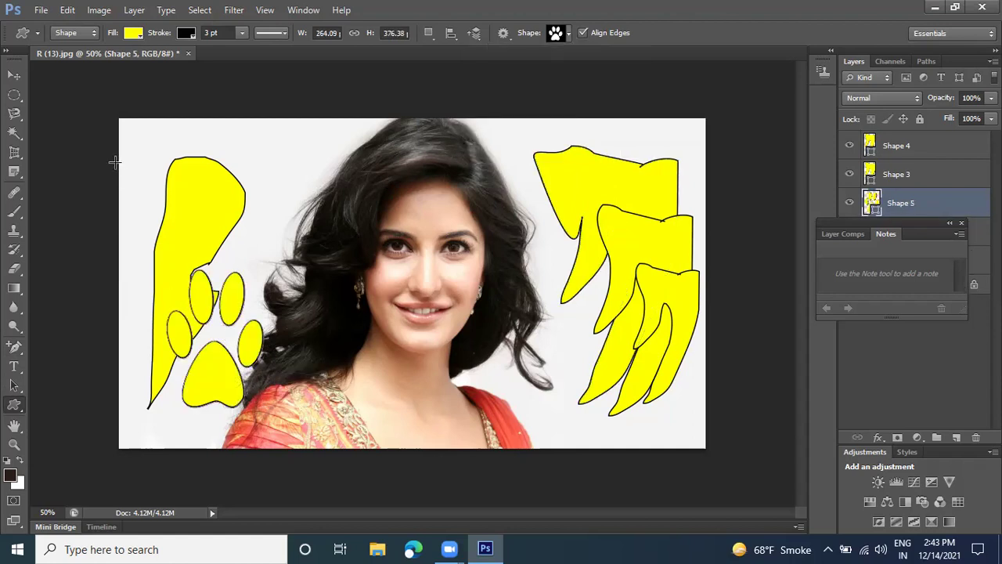
{"action": "left_click", "coordinate": [14, 75]}
{"action": "left_click_drag", "start_coordinate": [217, 333], "coordinate": [533, 327]}
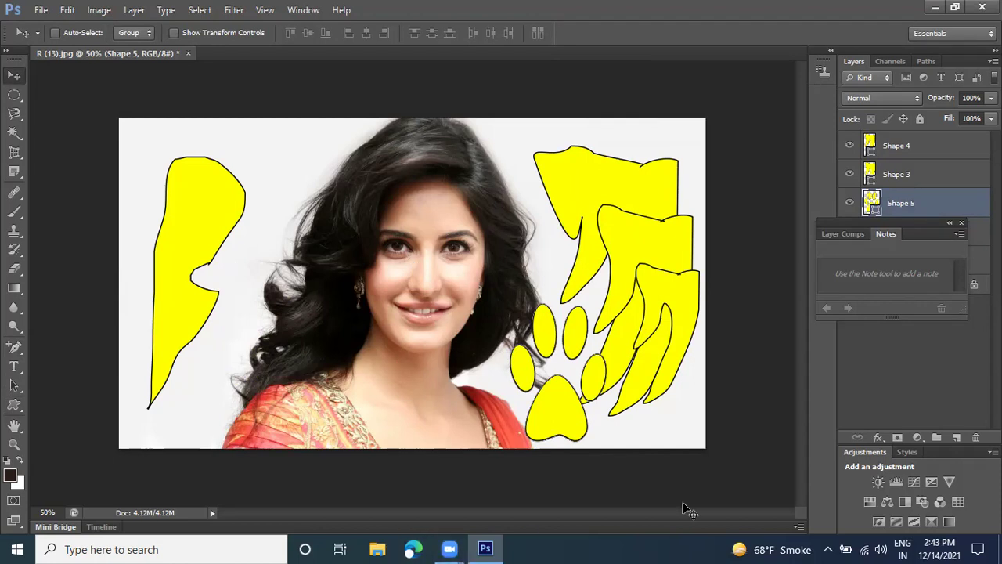
Step: Make the top right shape's layer active and select its path with Path Selection Tool
{"action": "left_click", "coordinate": [14, 346]}
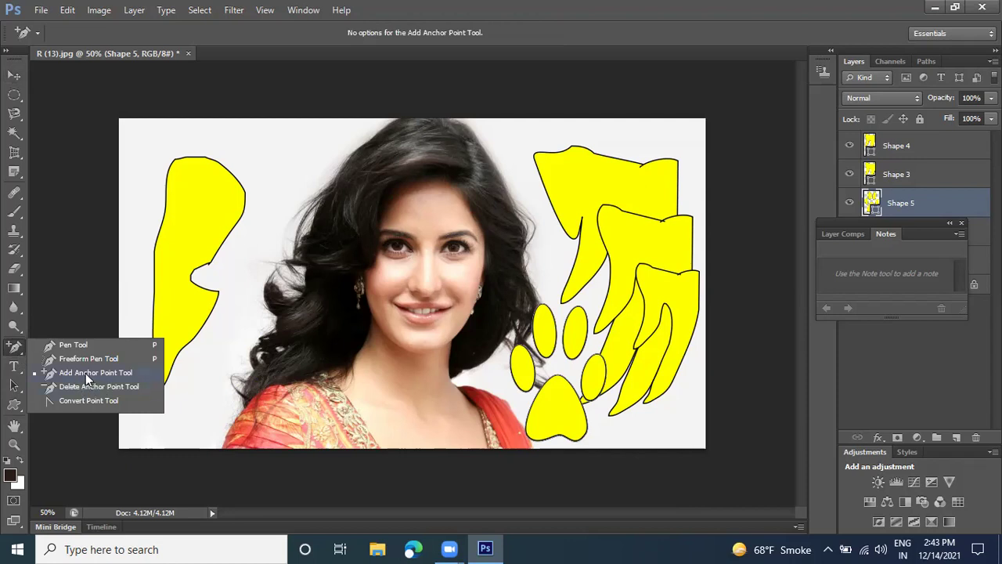
{"action": "left_click", "coordinate": [550, 201]}
{"action": "left_click", "coordinate": [550, 200]}
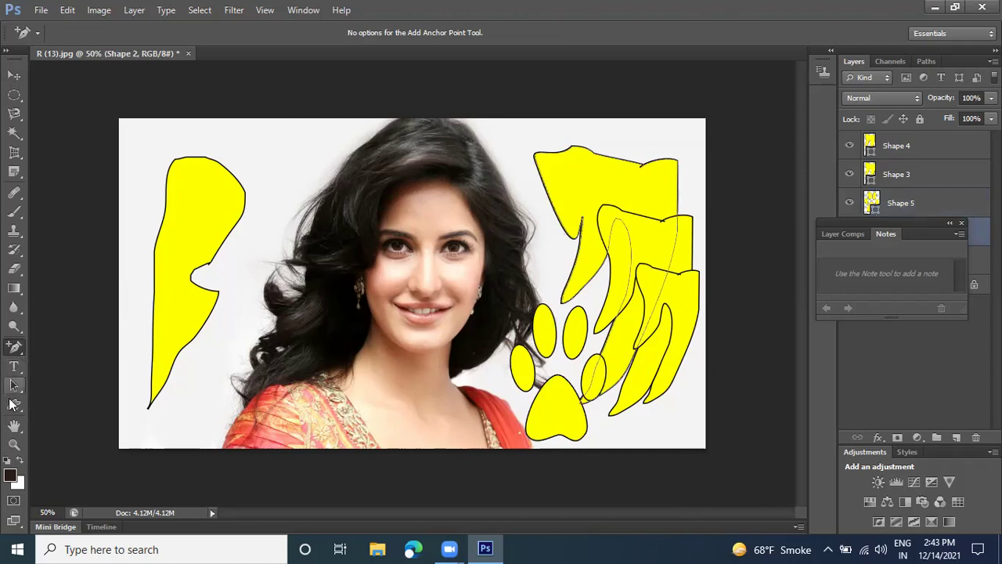
{"action": "left_click", "coordinate": [14, 384]}
{"action": "left_click", "coordinate": [617, 231]}
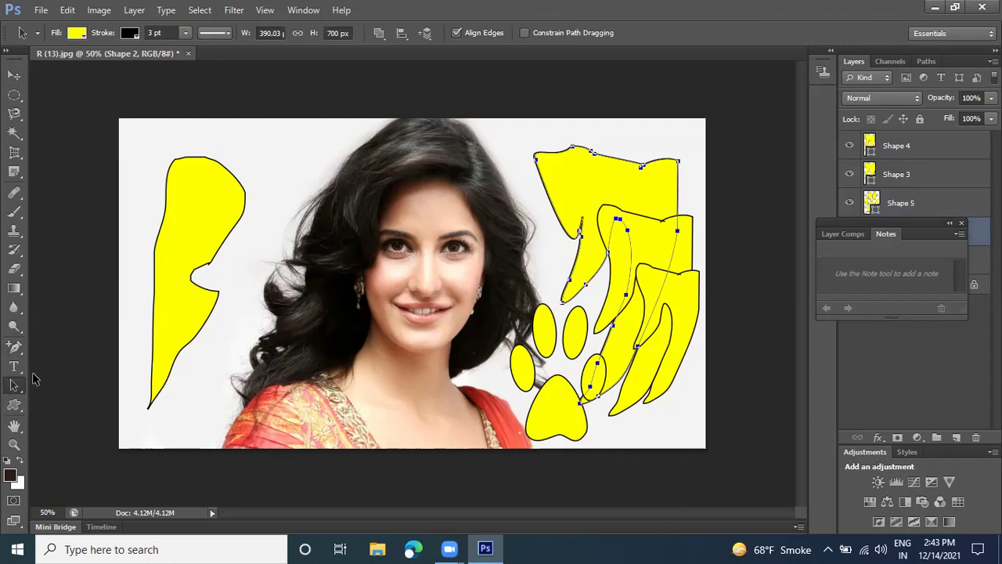
Step: Add anchors on Shape 2's left and top edges and raise the top into a peak
{"action": "left_click", "coordinate": [24, 353]}
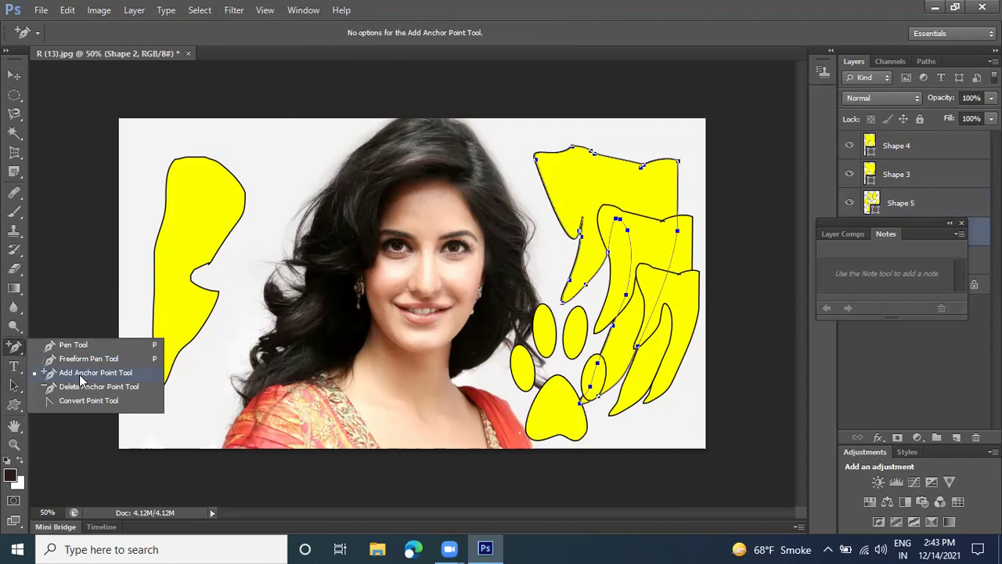
{"action": "left_click", "coordinate": [80, 375]}
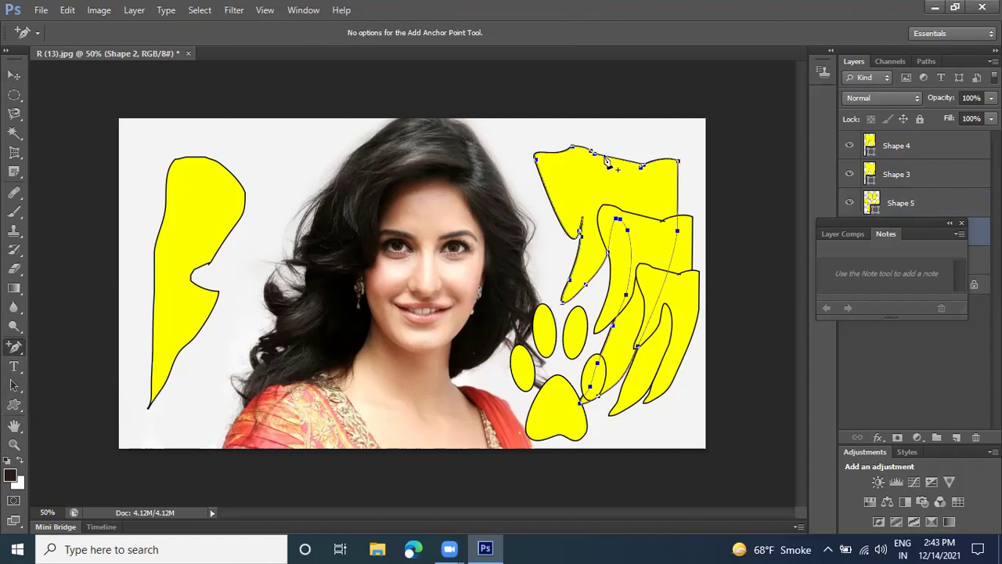
{"action": "left_click", "coordinate": [548, 193]}
{"action": "left_click", "coordinate": [621, 161]}
{"action": "left_click_drag", "start_coordinate": [627, 165], "coordinate": [621, 142]}
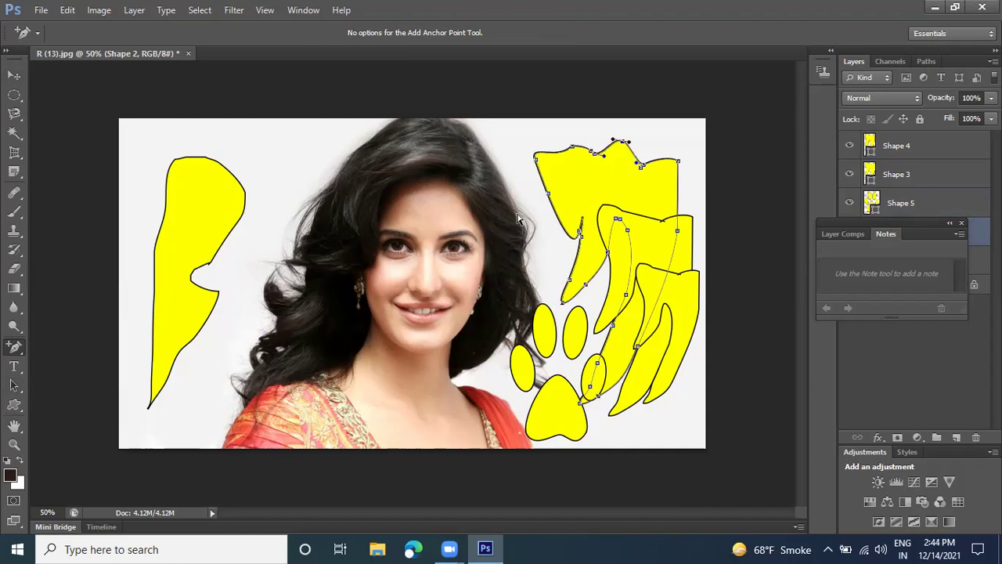
{"action": "left_click", "coordinate": [13, 348]}
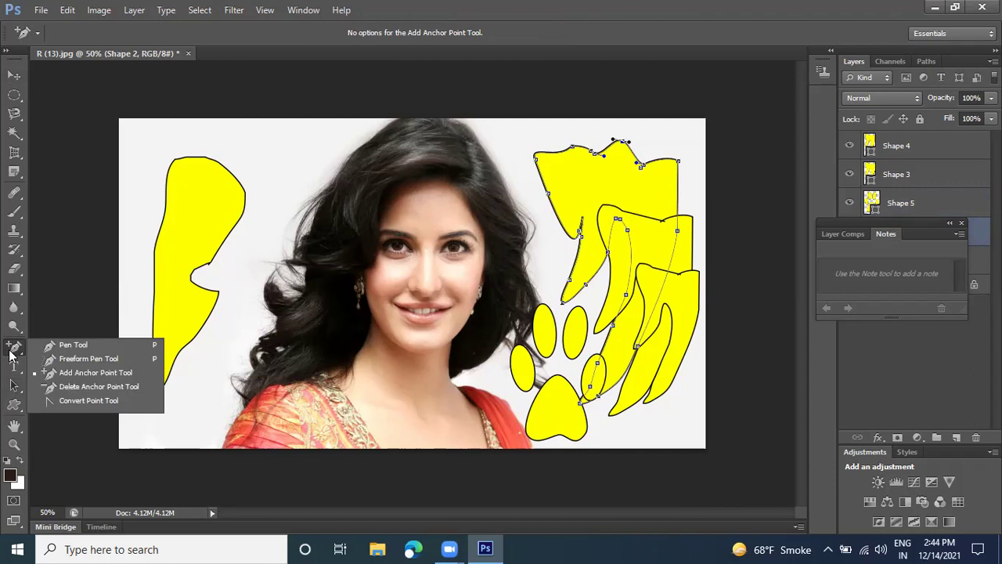
Step: Delete the anchors along Shape 2's peak, top edge and pointed top-left tip
{"action": "left_click", "coordinate": [82, 386]}
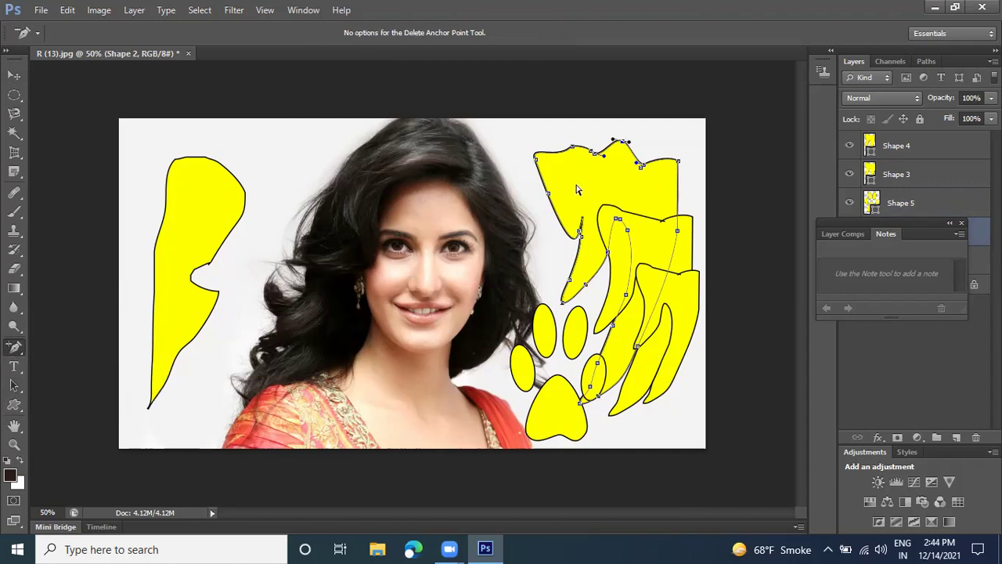
{"action": "left_click", "coordinate": [624, 142]}
{"action": "left_click", "coordinate": [678, 161]}
{"action": "left_click", "coordinate": [624, 161]}
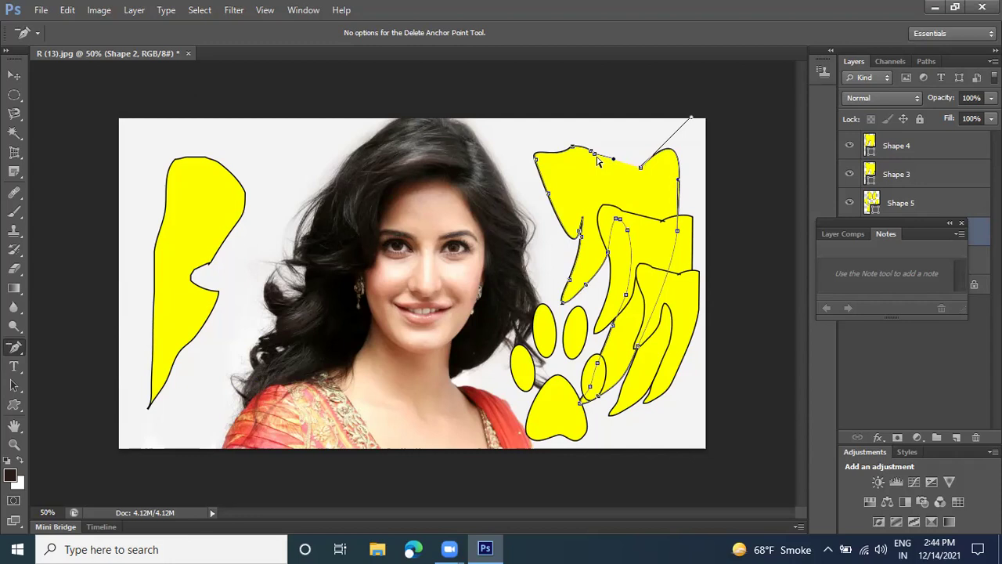
{"action": "left_click", "coordinate": [594, 152]}
{"action": "left_click", "coordinate": [573, 150]}
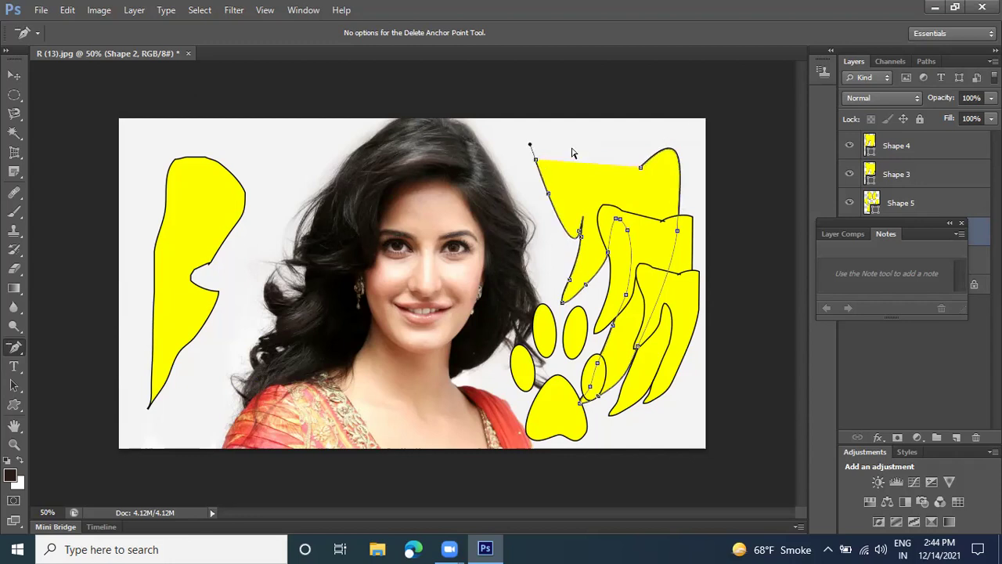
{"action": "left_click", "coordinate": [641, 169]}
{"action": "left_click", "coordinate": [536, 161]}
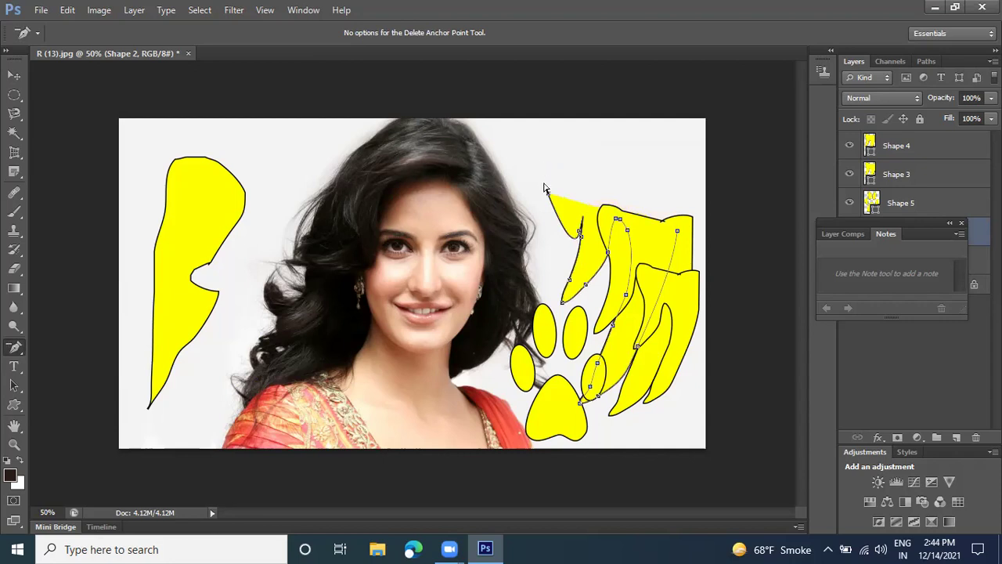
{"action": "left_click", "coordinate": [549, 194]}
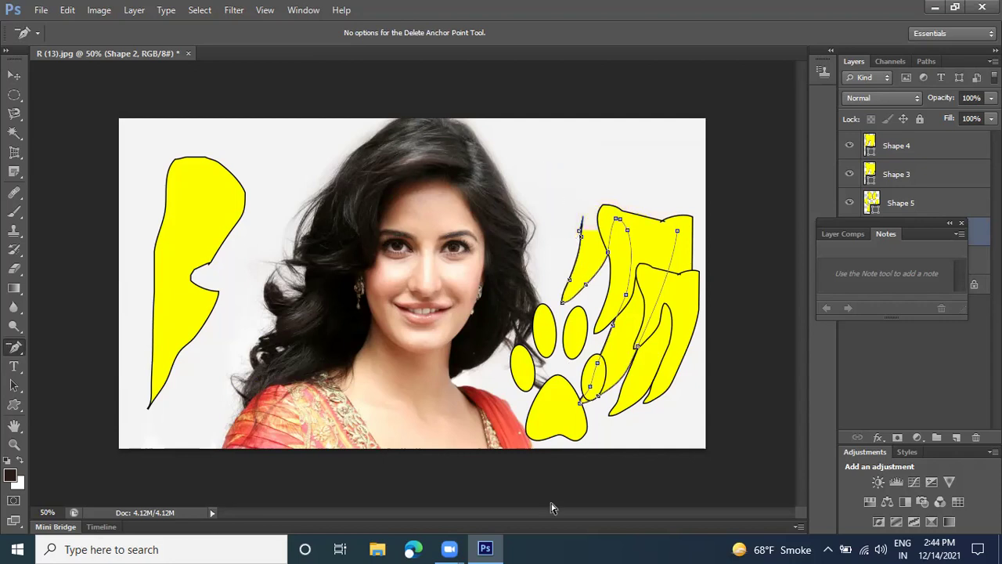